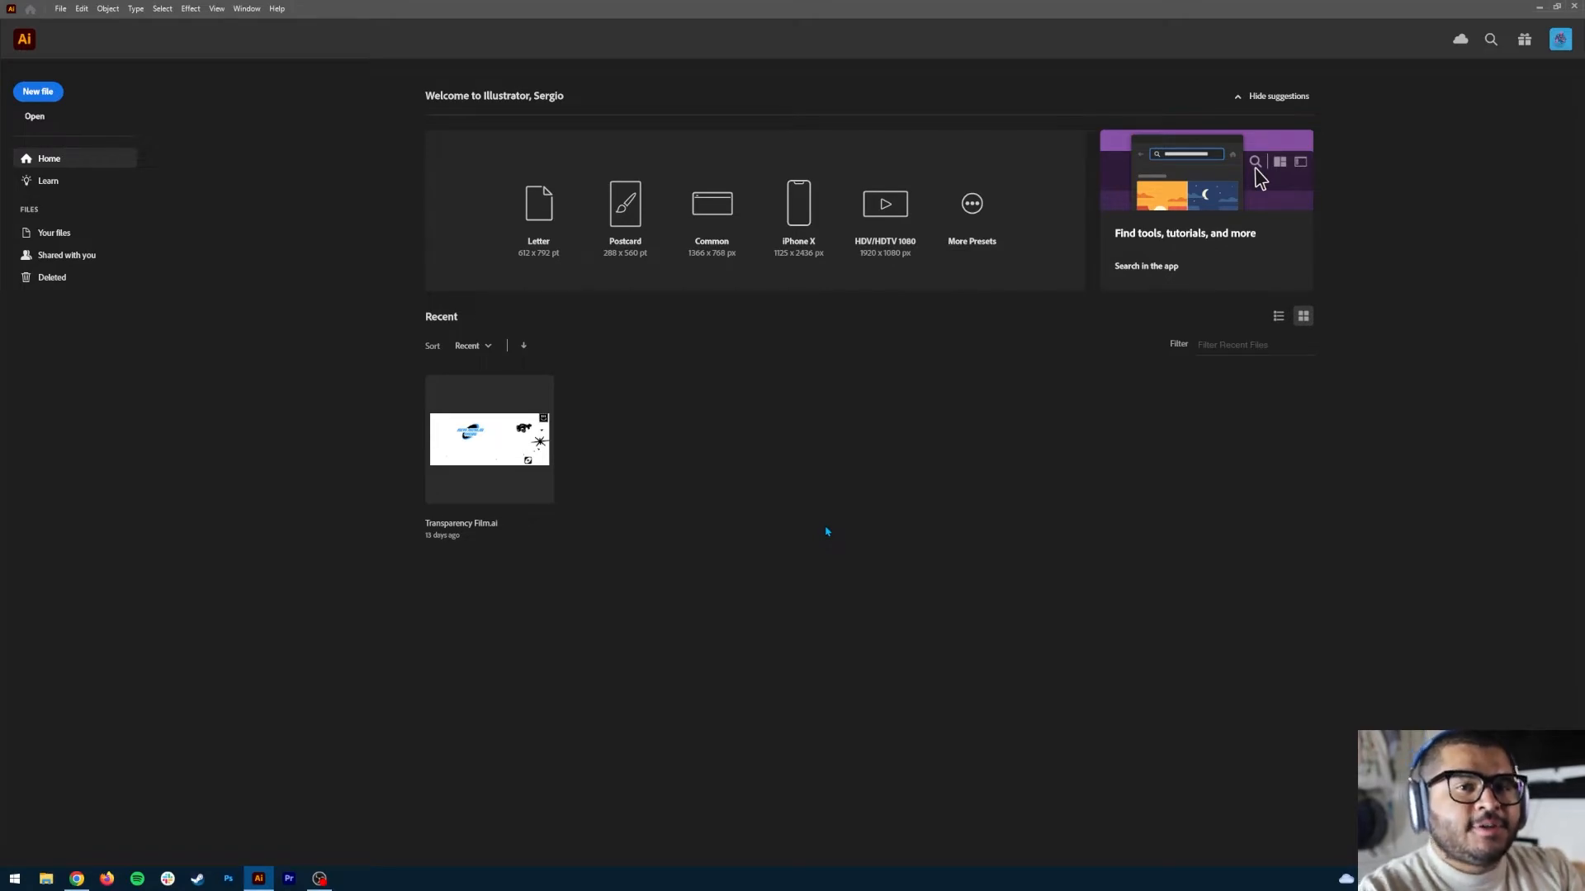
Step: Create a new Letter document, 8.5 x 11 in, in RGB Color with 300 ppi raster effects
click(59, 8)
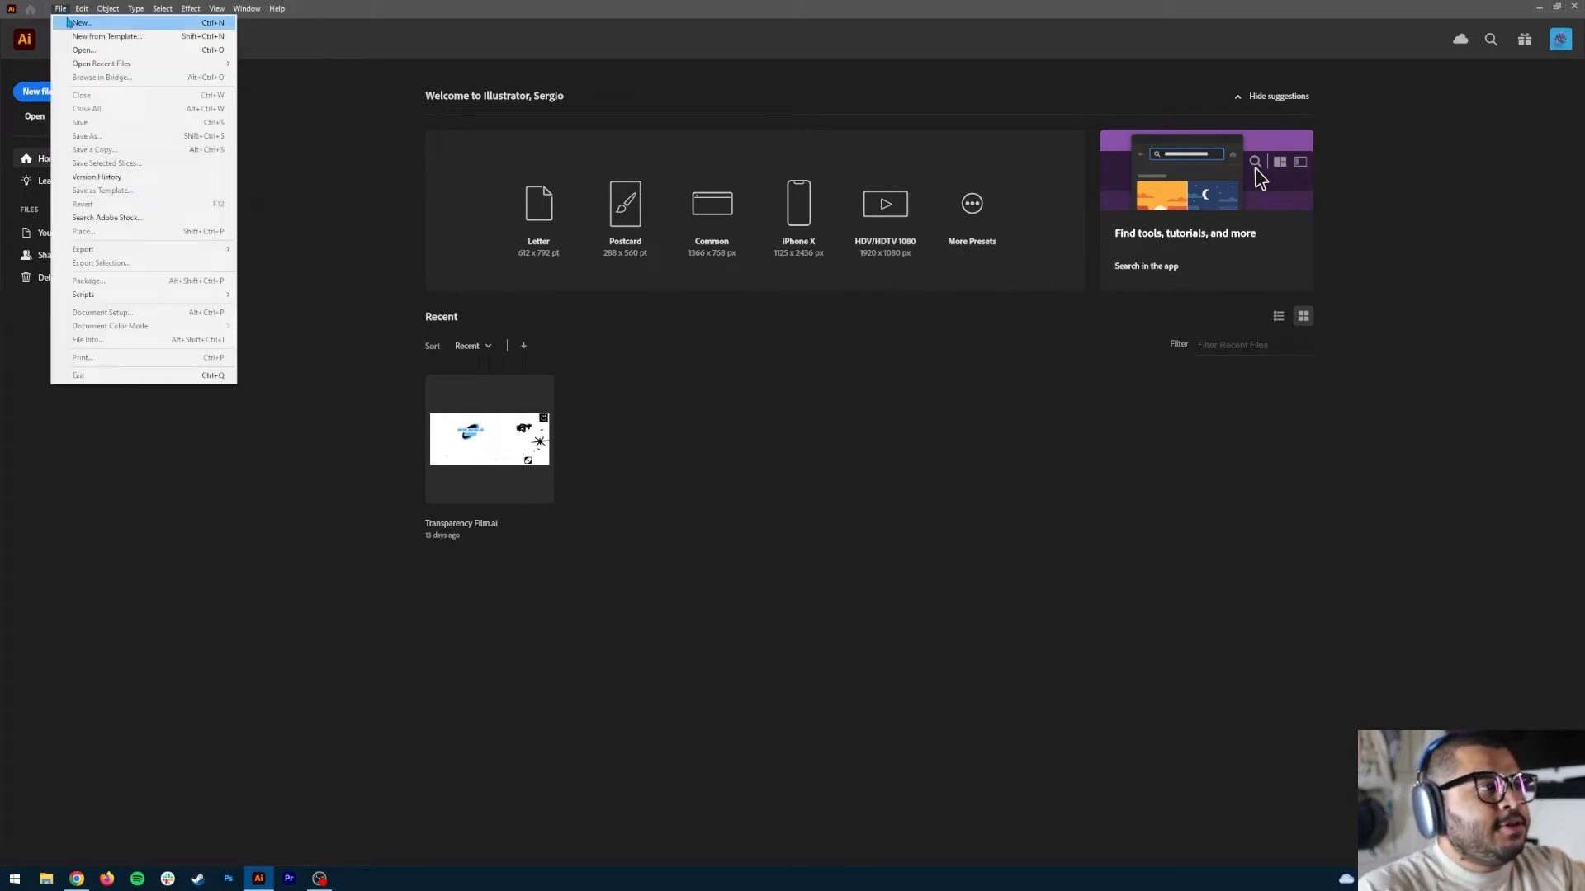
click(68, 22)
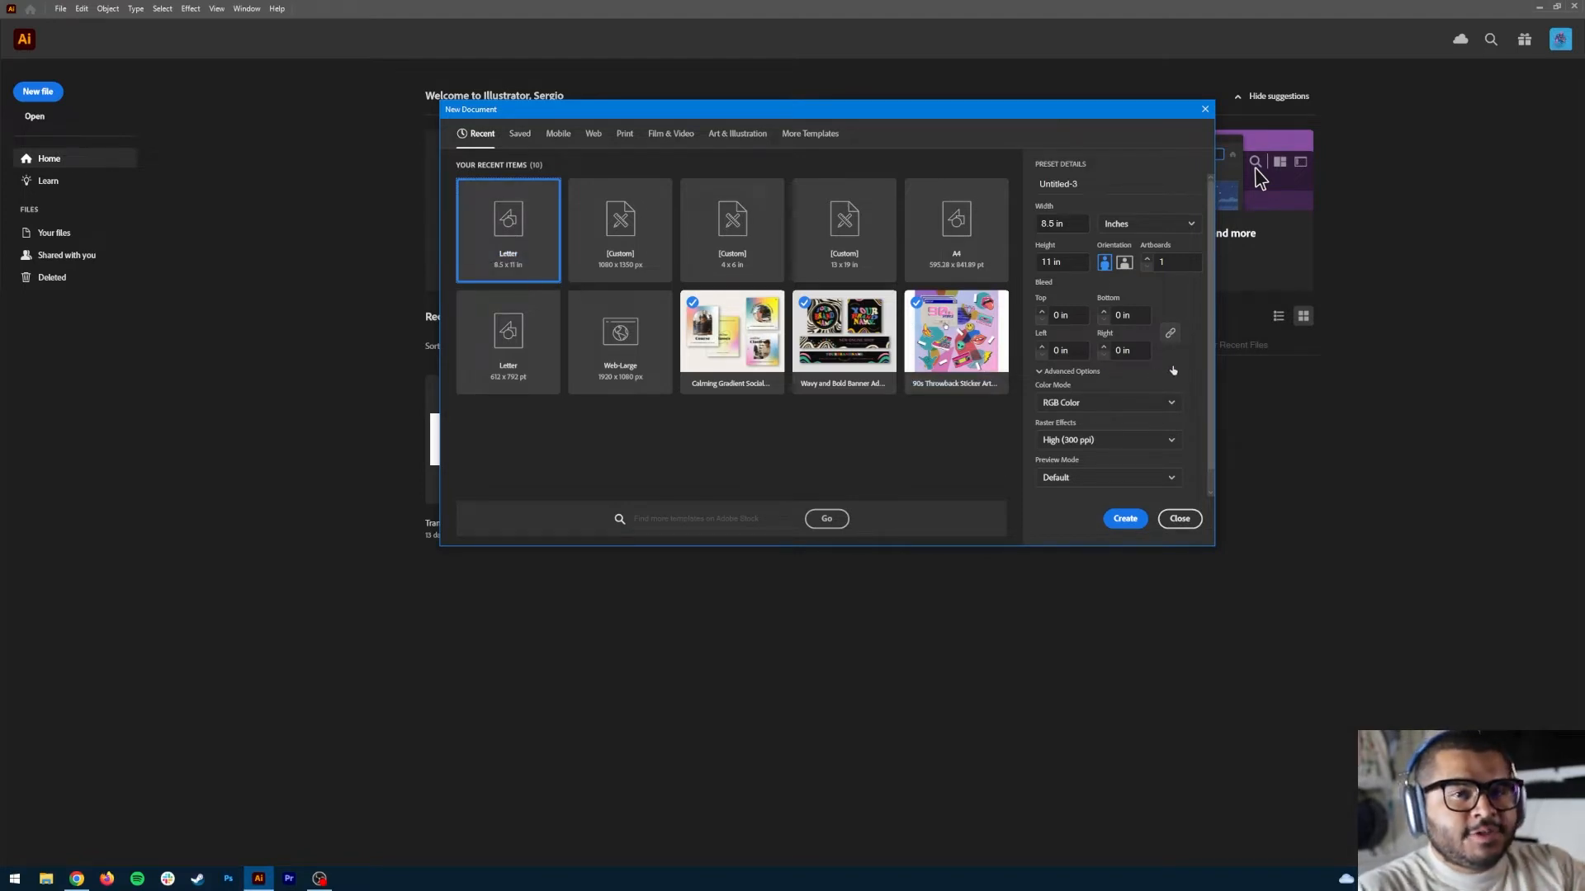
click(1124, 518)
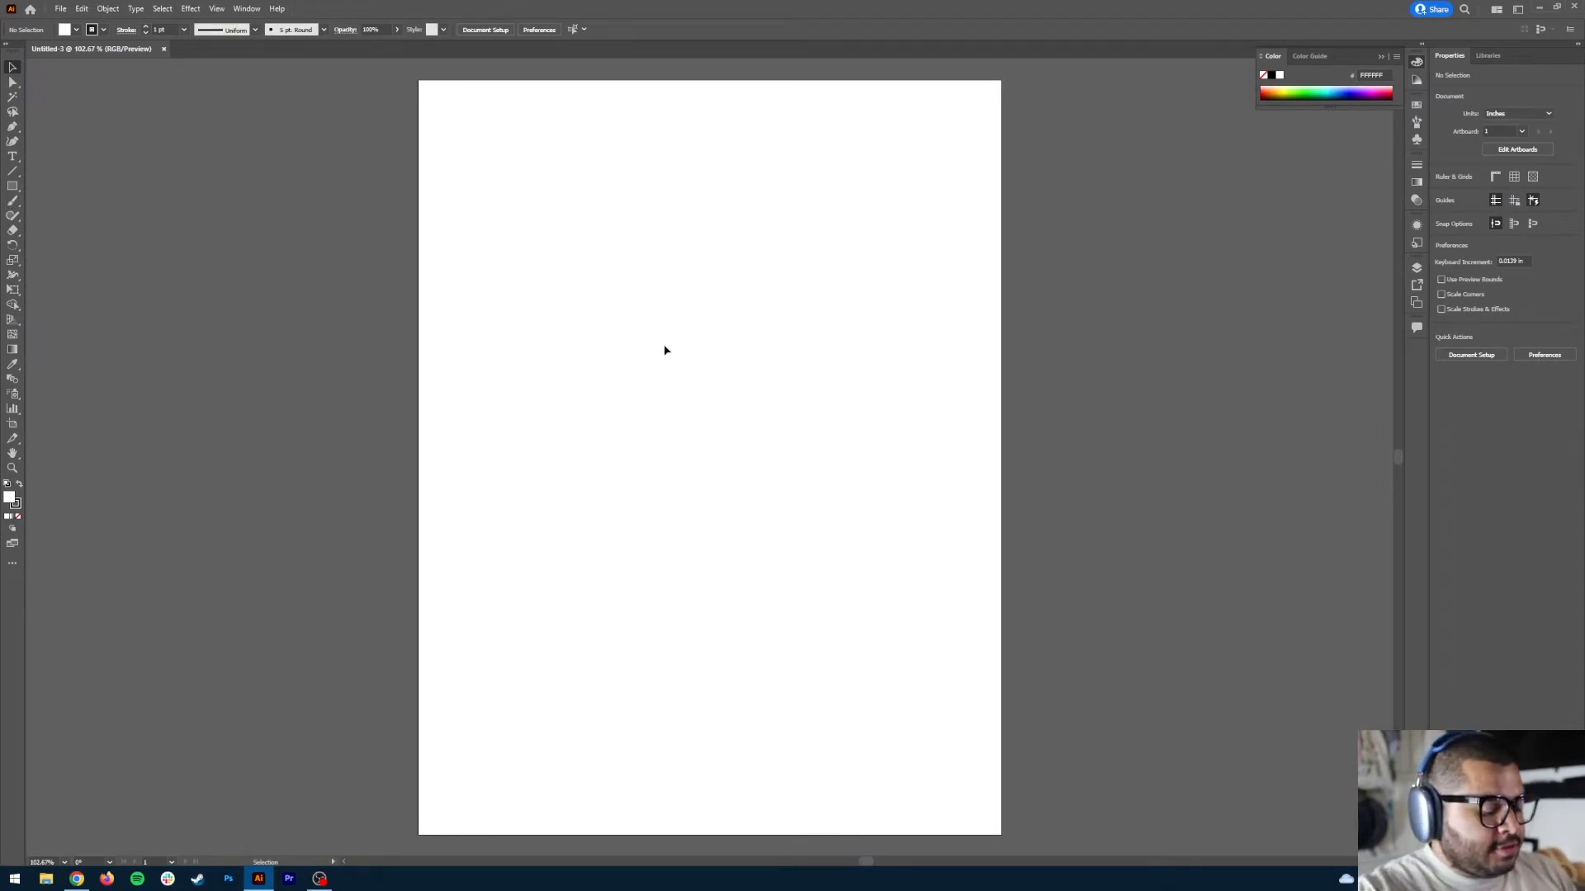
Step: Set the document's first transparency grid colour to black and enable Simulate Colored Paper
key(ctrl+alt+p)
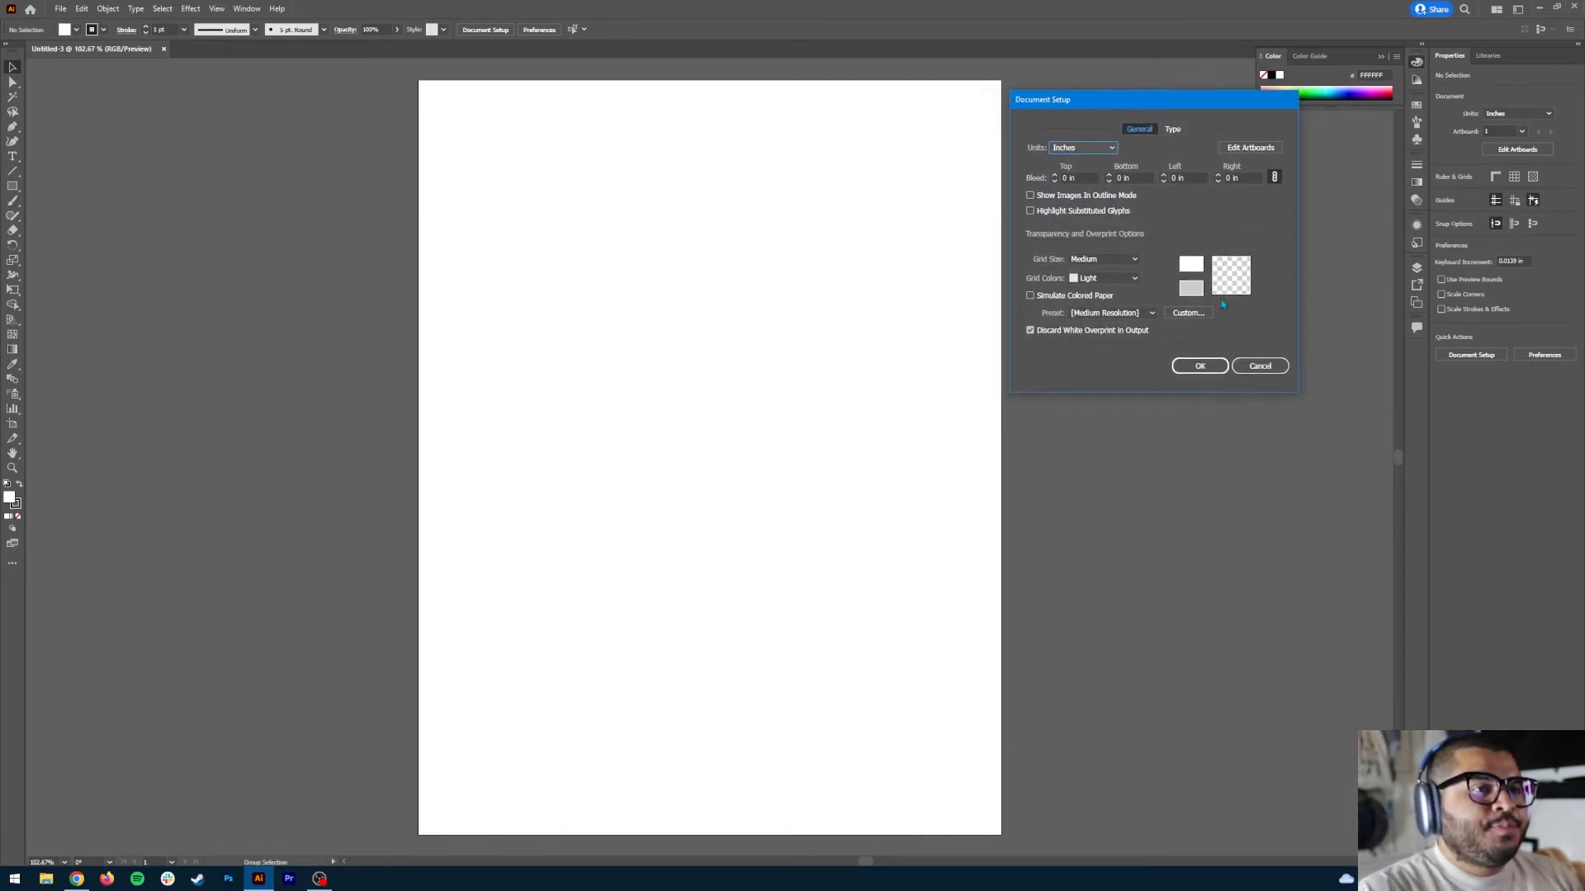
click(1192, 266)
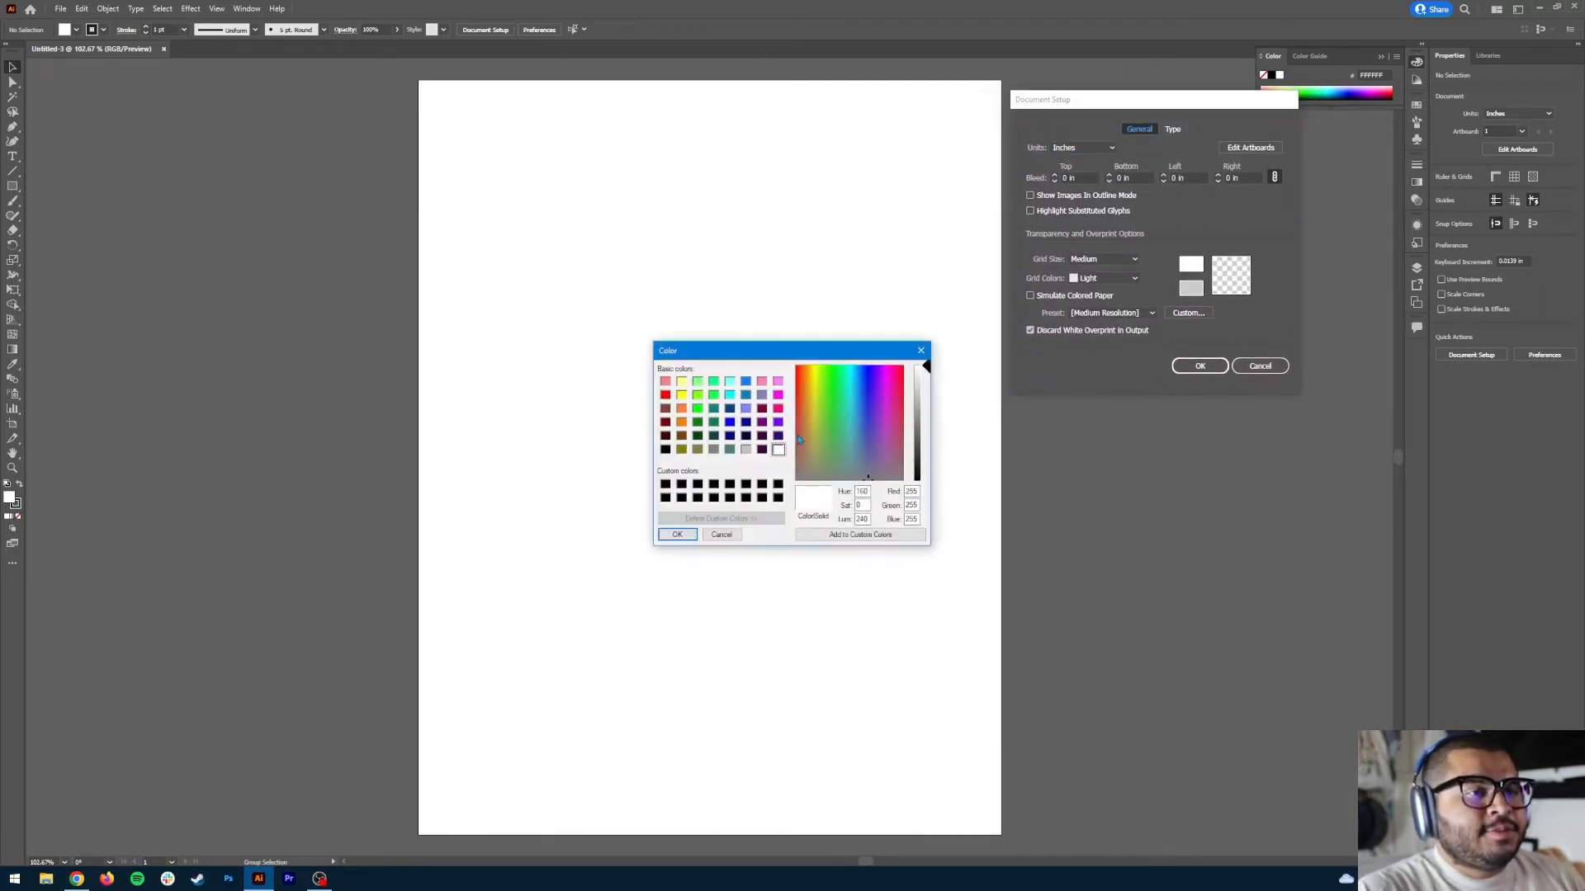
click(665, 485)
click(676, 534)
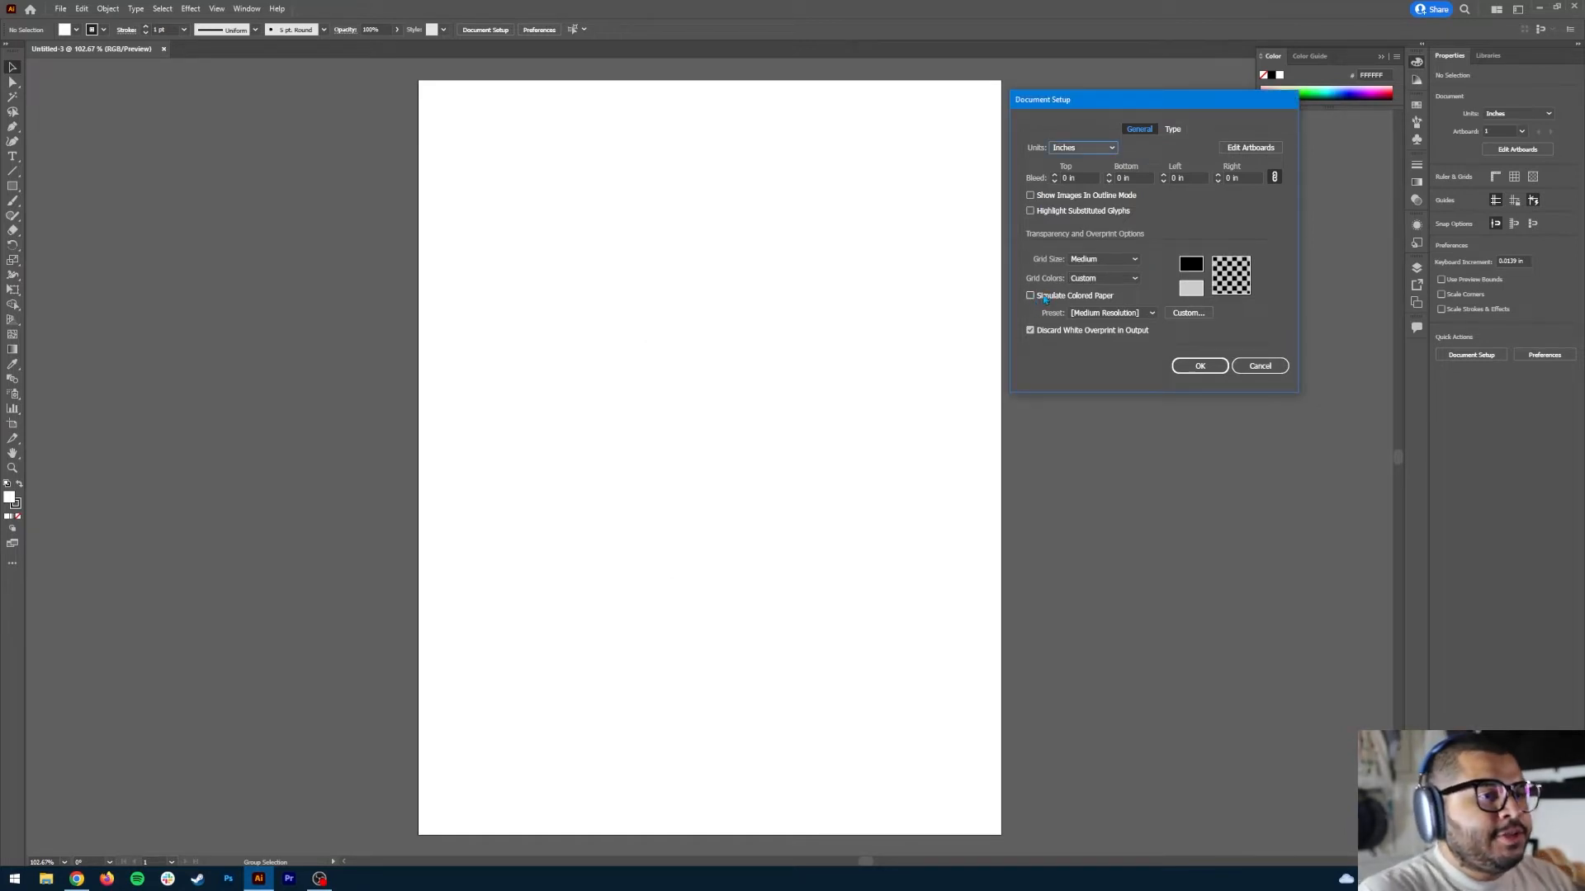
click(1041, 299)
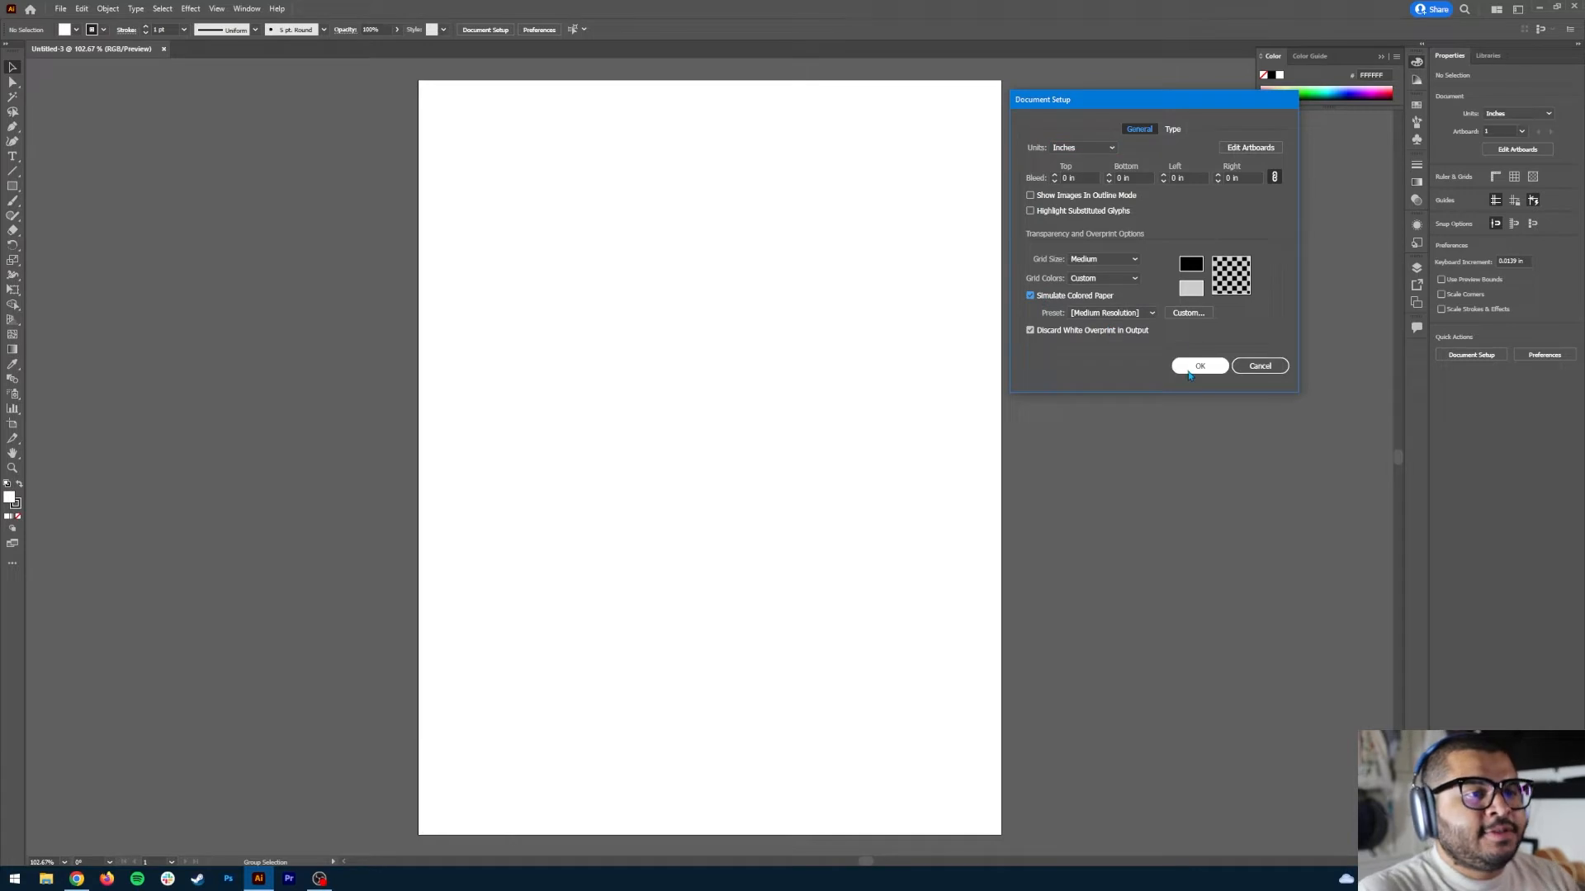
click(1197, 365)
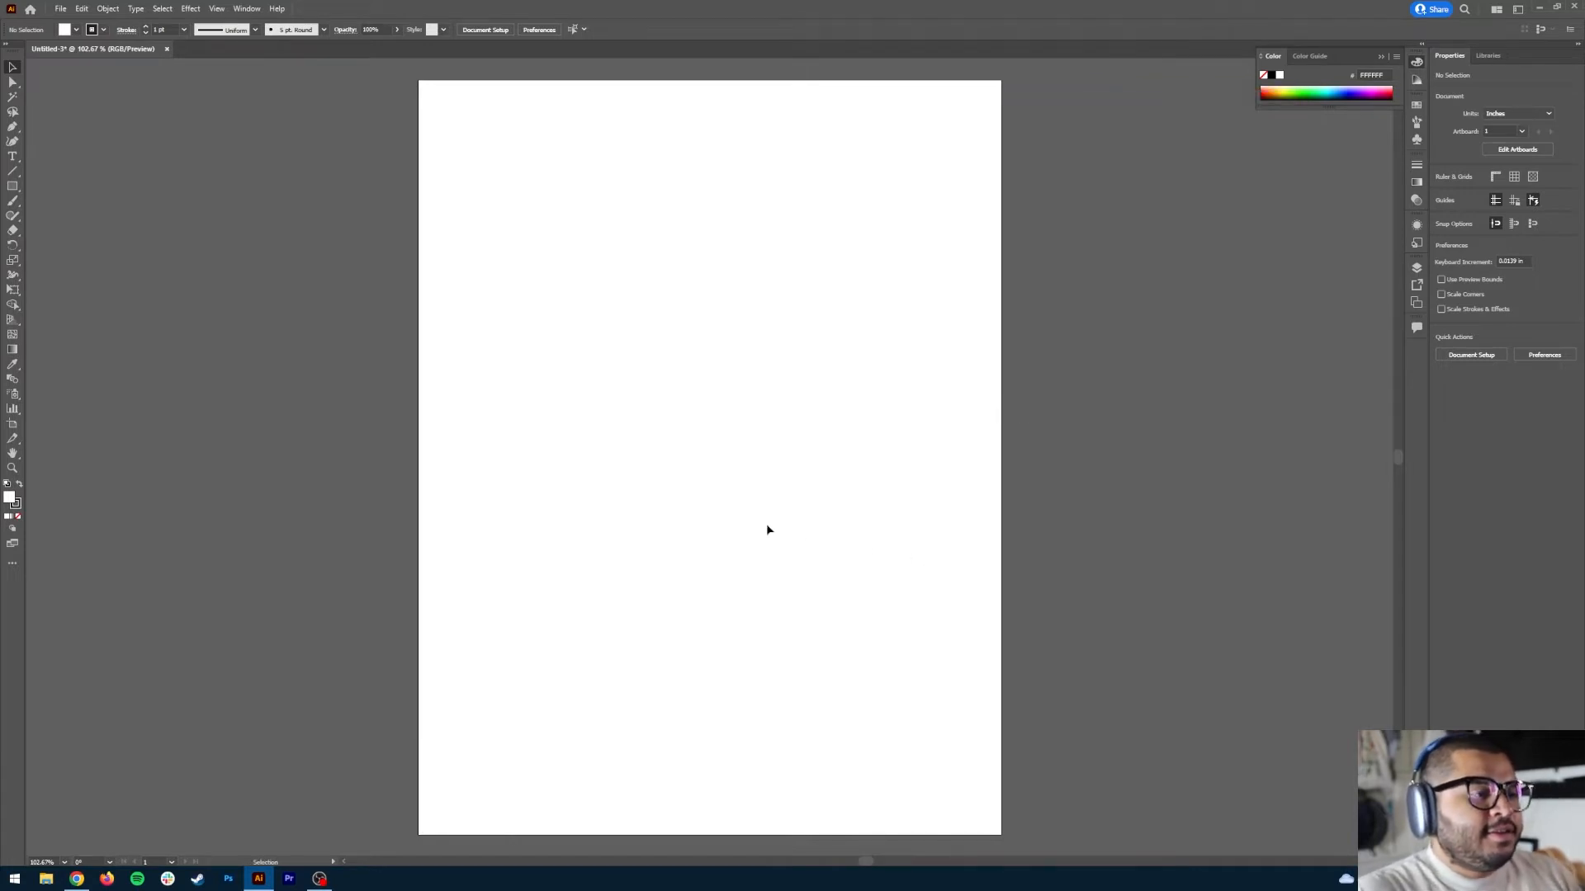
scroll(800, 633, up, 1)
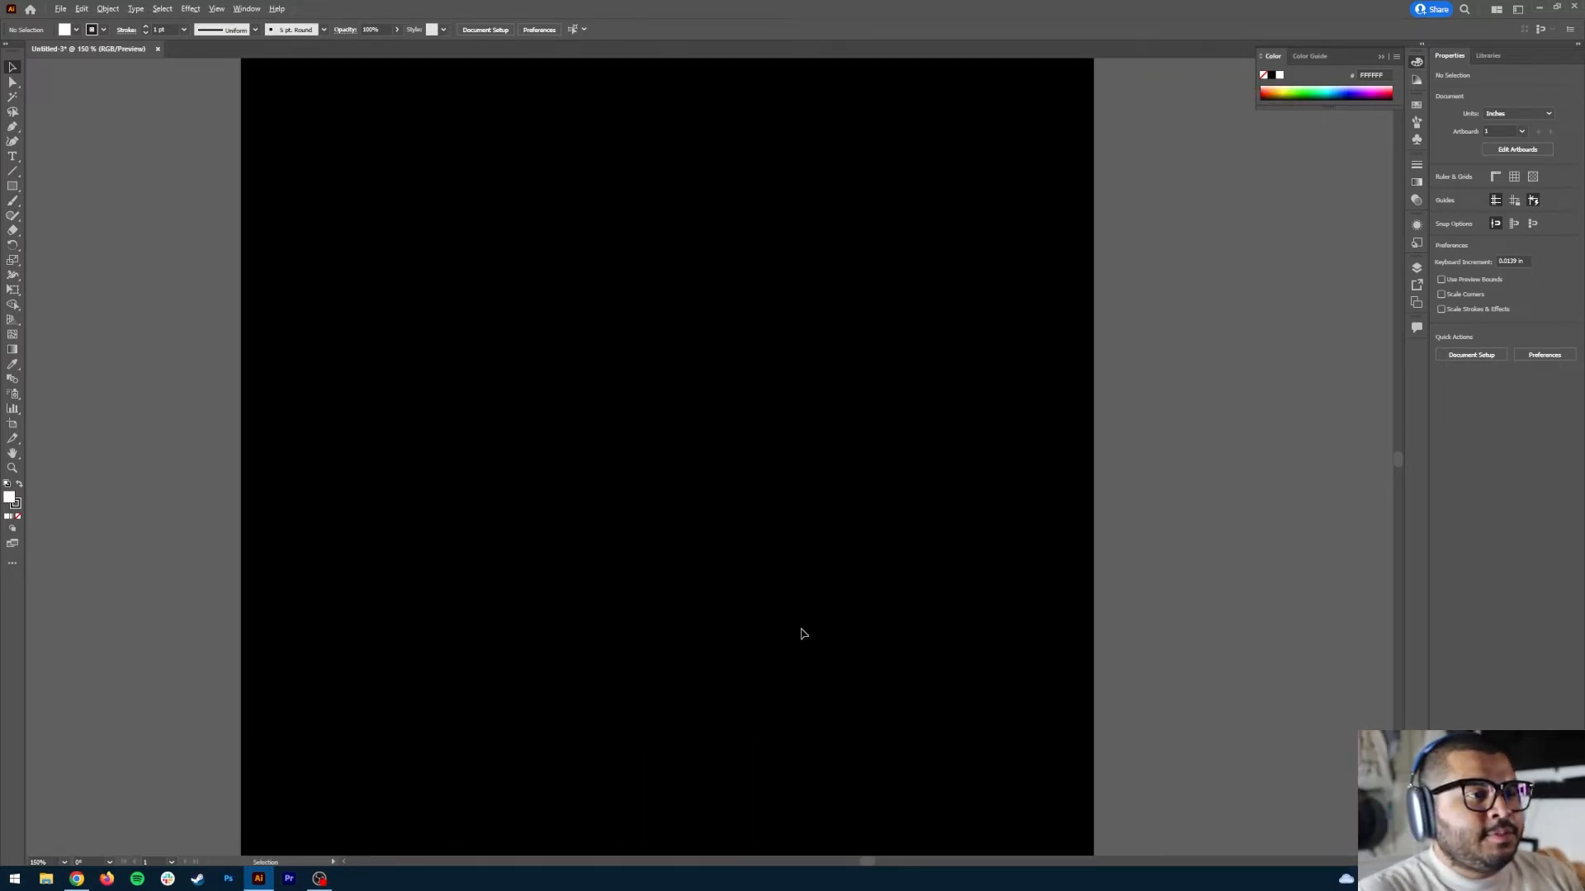
scroll(799, 633, down, 1)
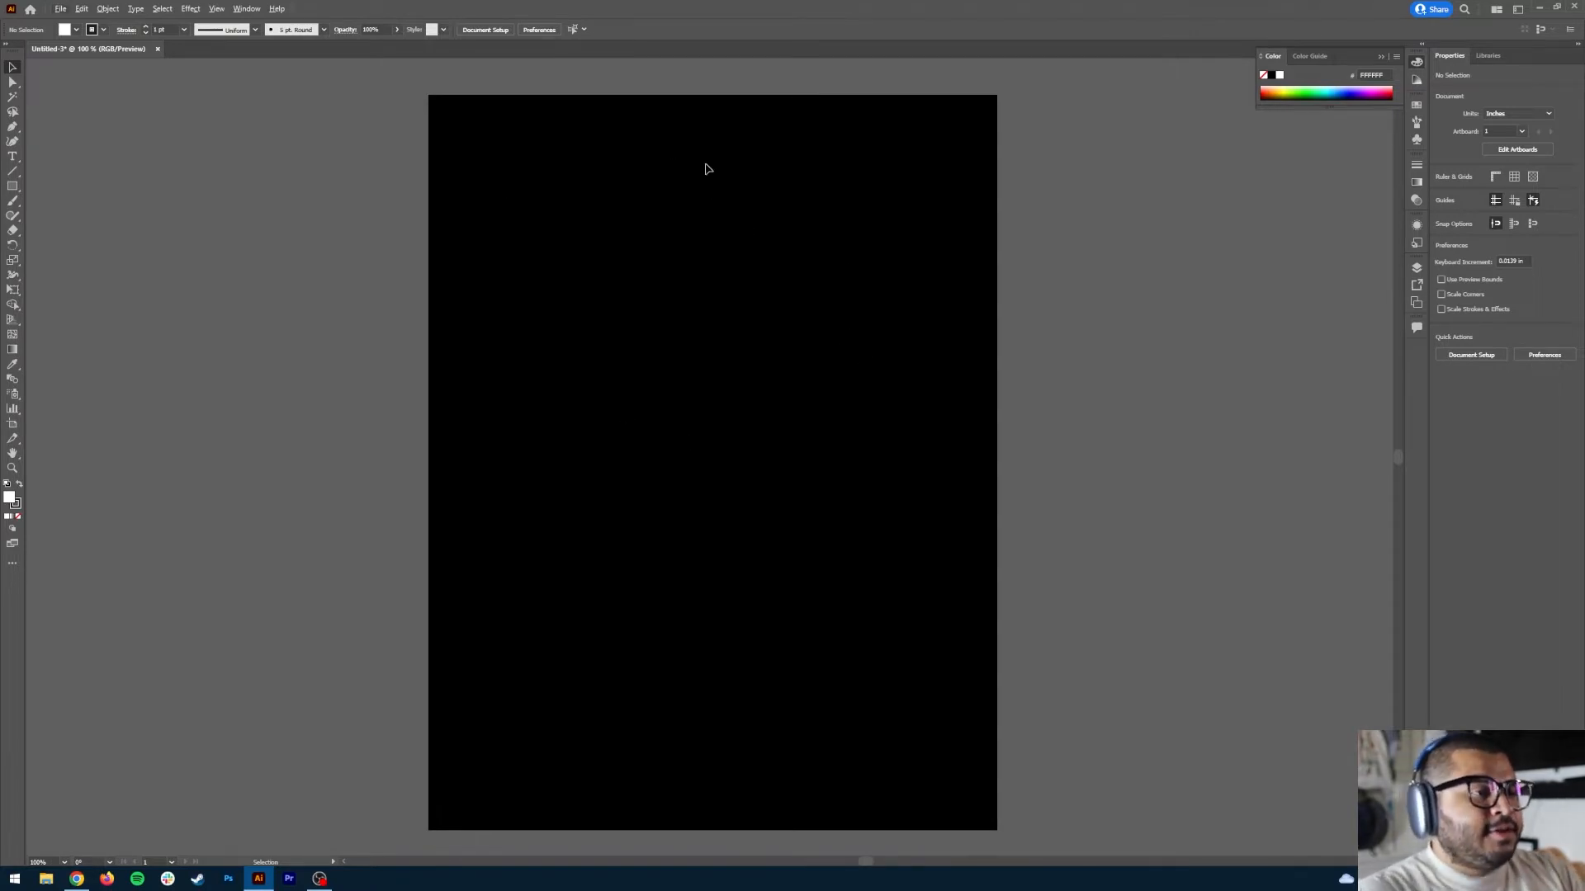
Step: Add the point text "LOS ANGELES" near the top of the artboard
key(t)
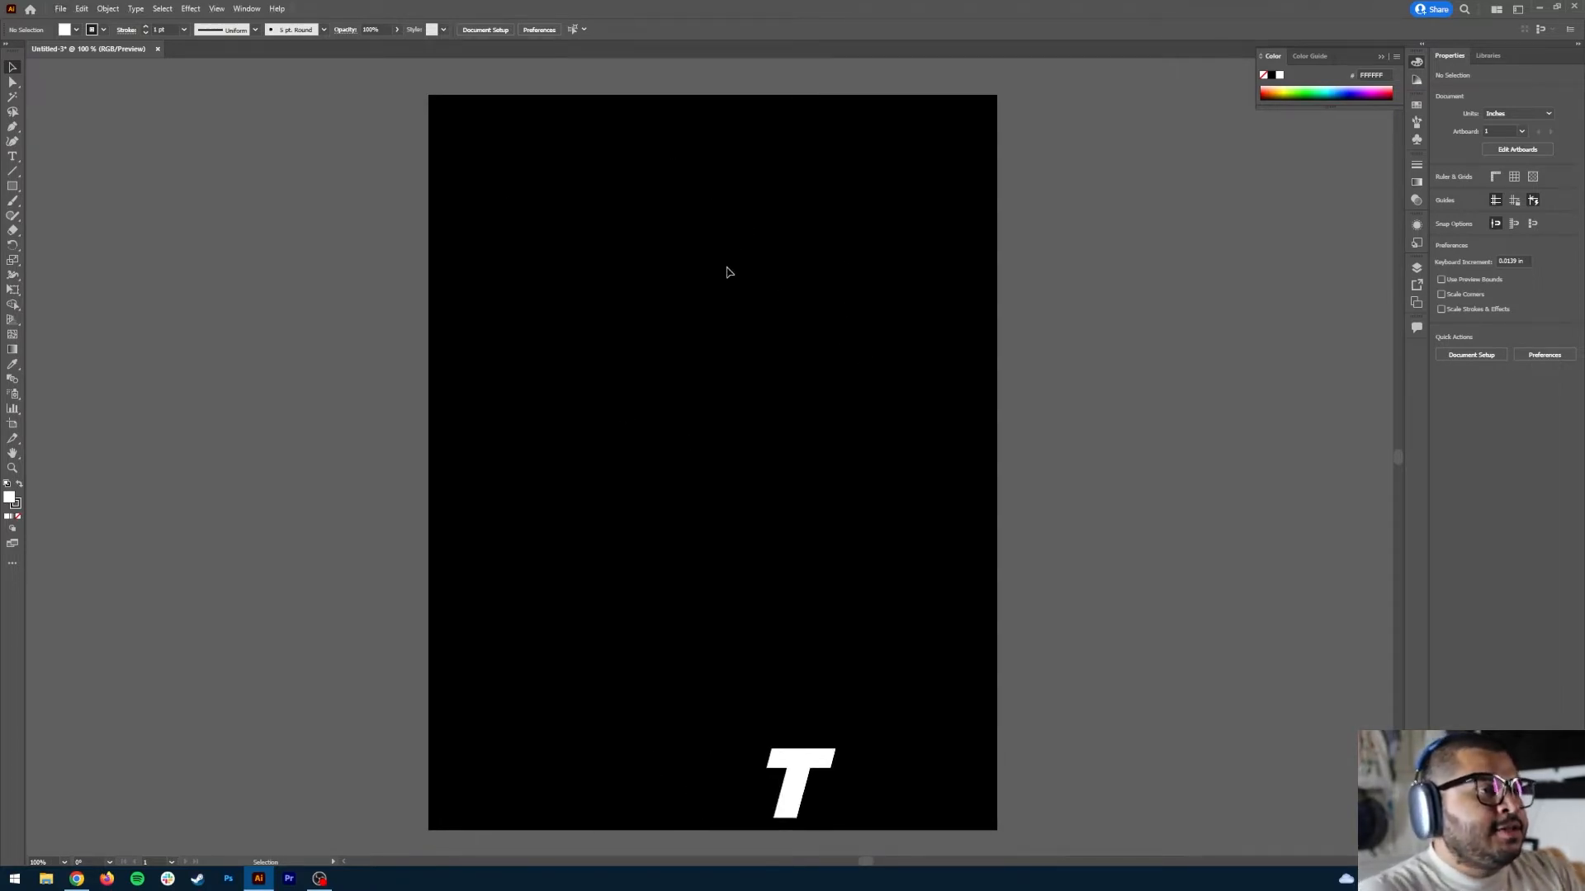
click(686, 234)
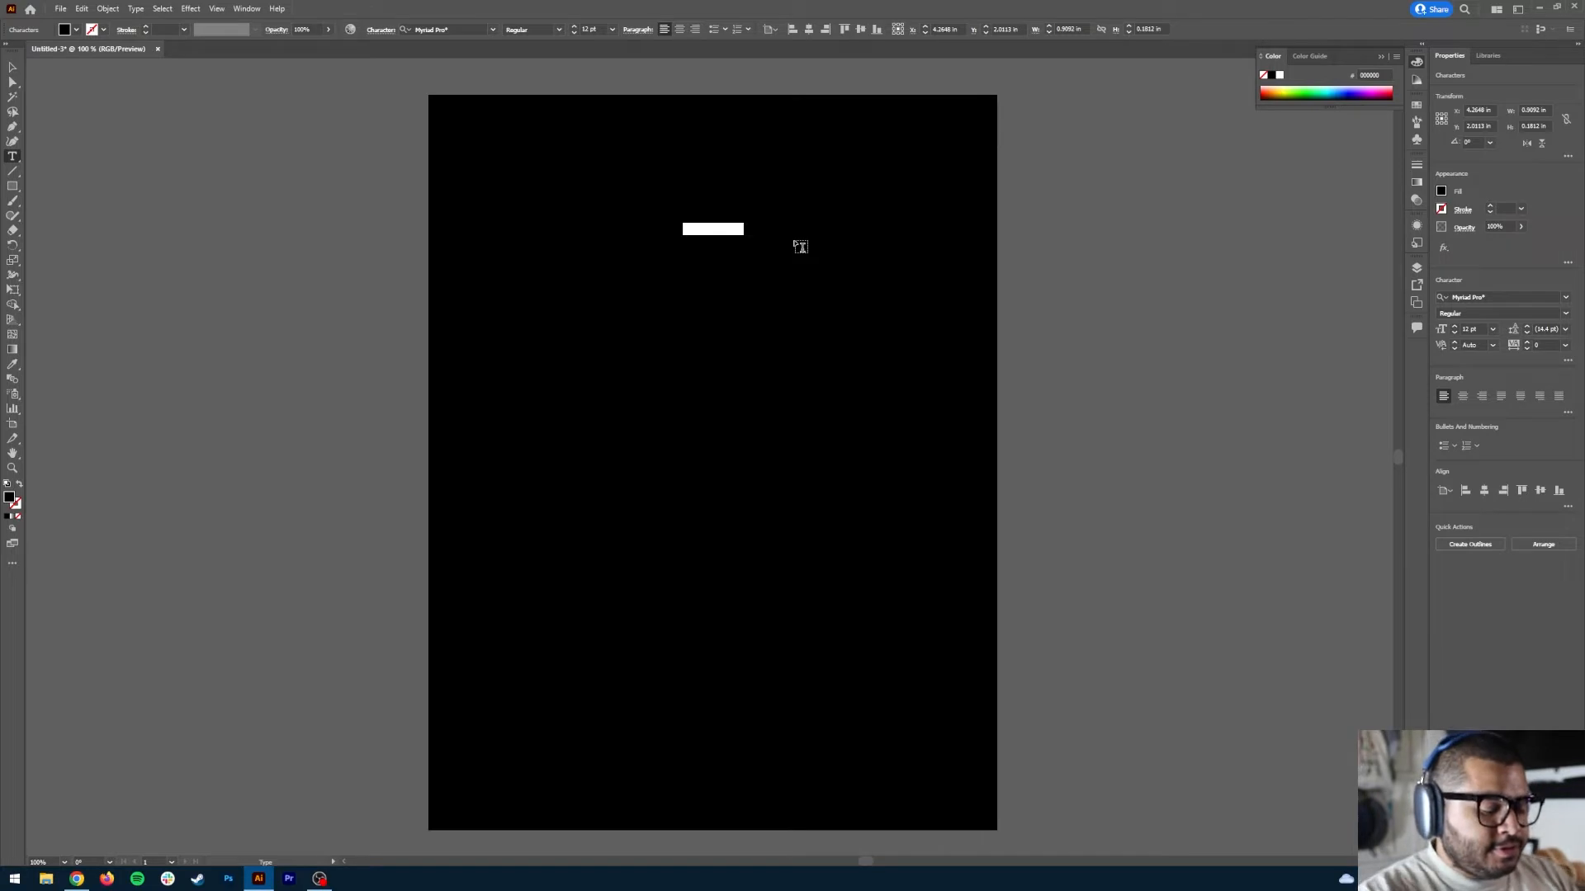
key(BackSpace)
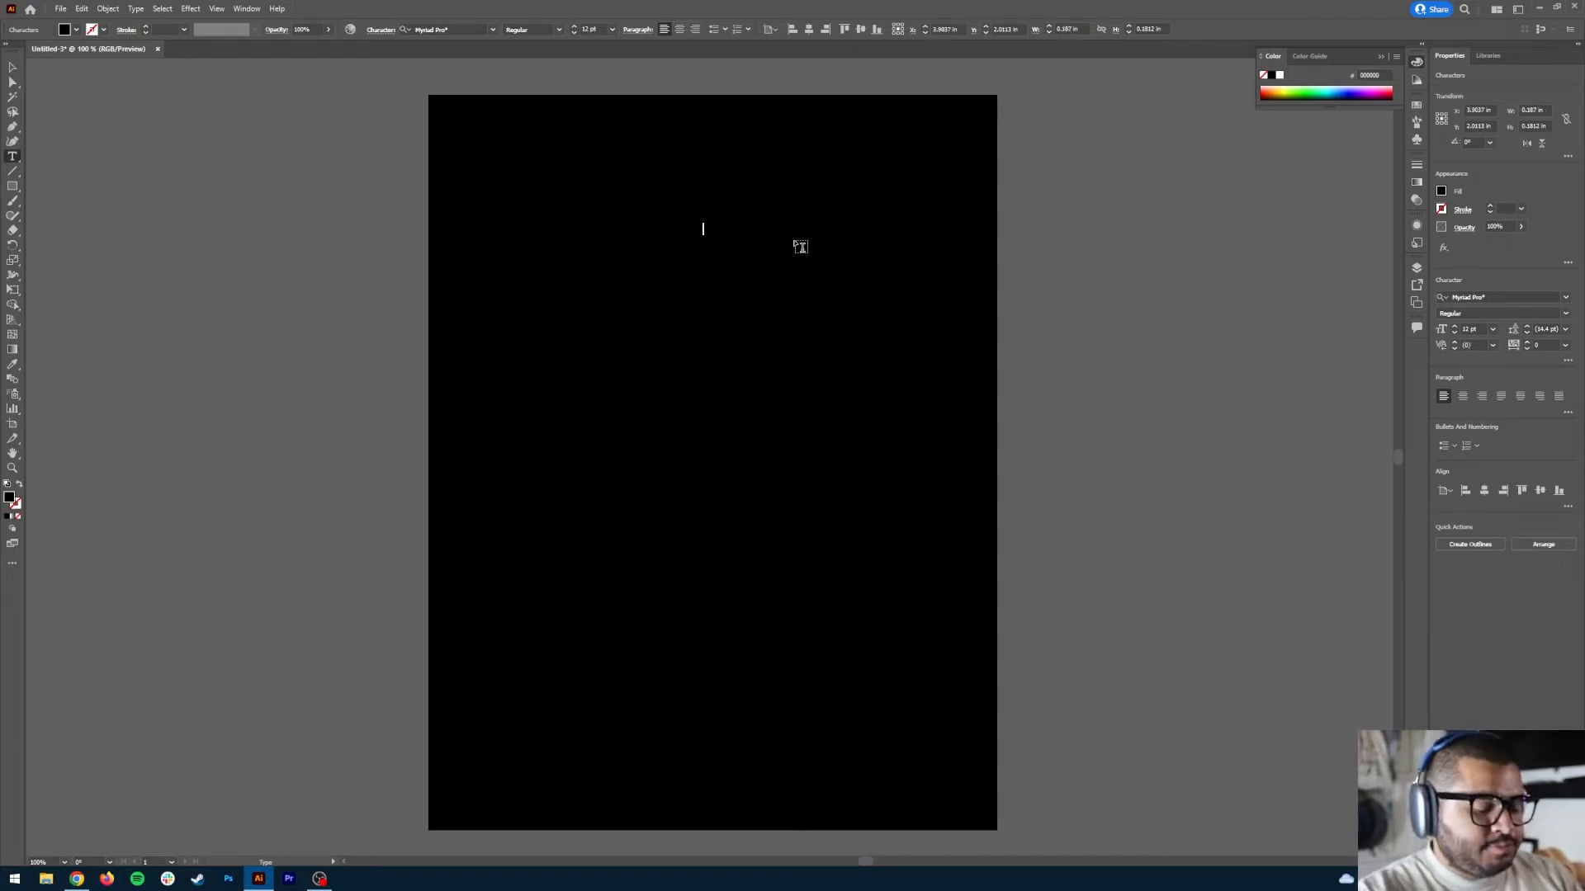
key(Escape)
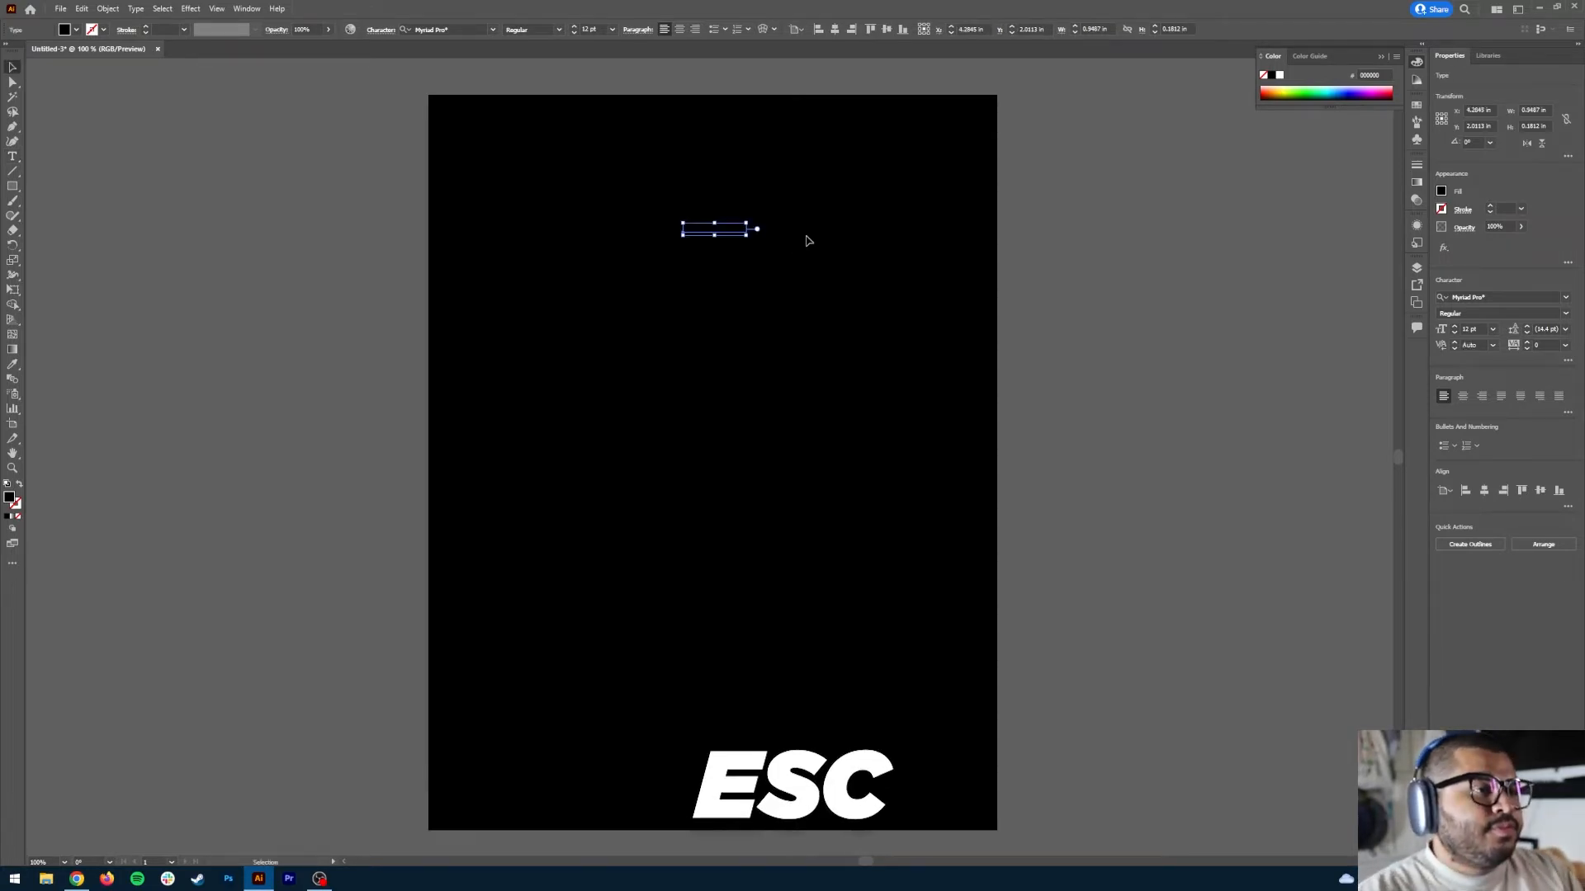
Step: Give the LOS ANGELES text a white fill and the Gotham-UltraItalic font
click(1441, 191)
click(1325, 237)
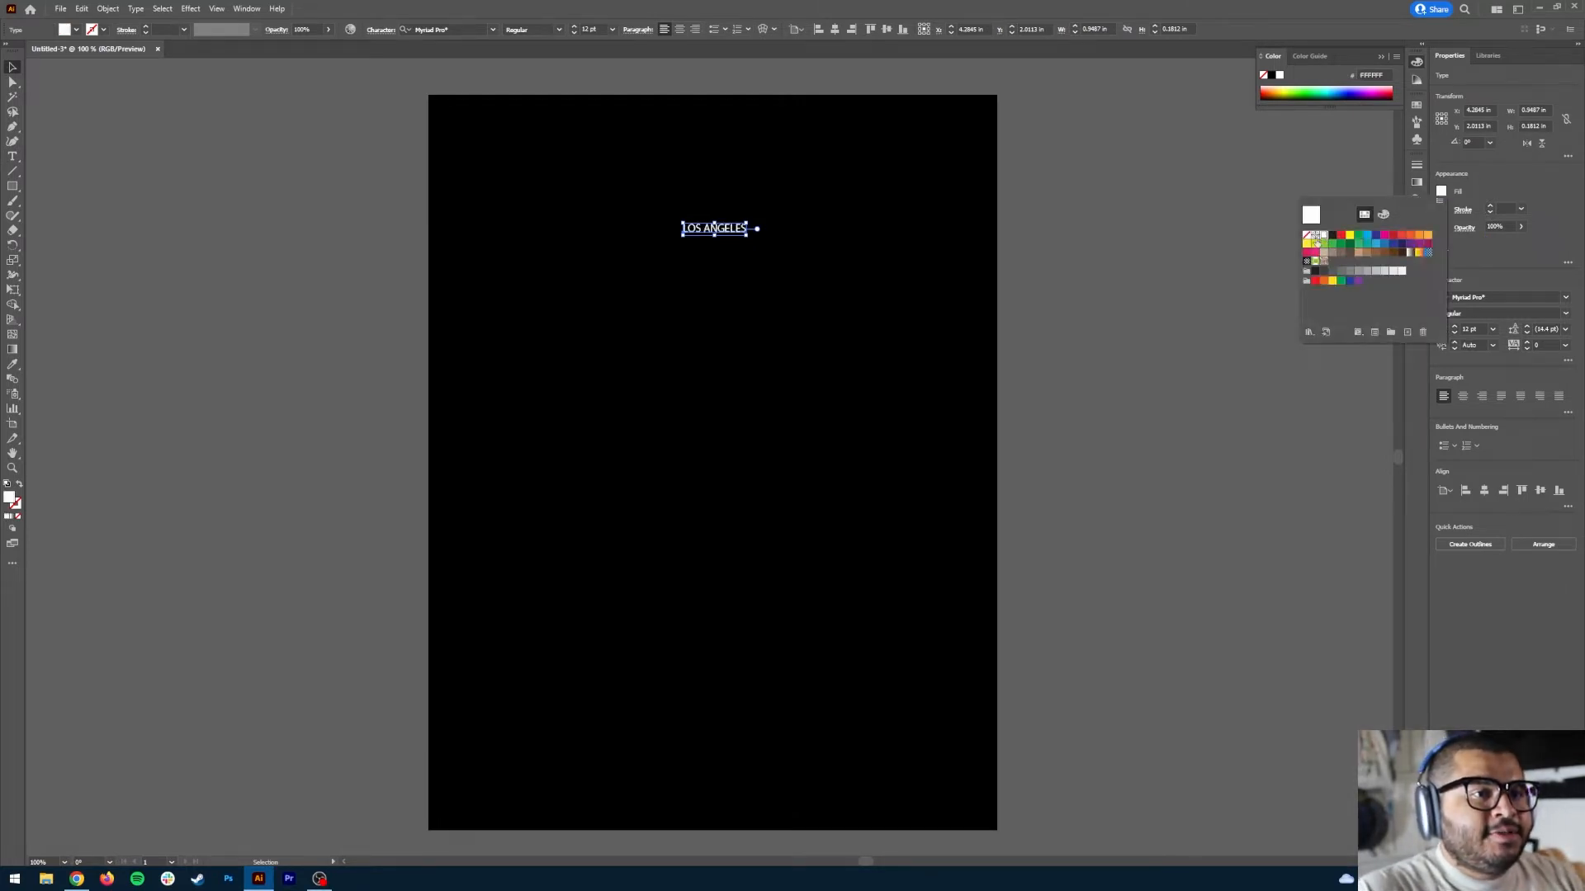
click(1566, 301)
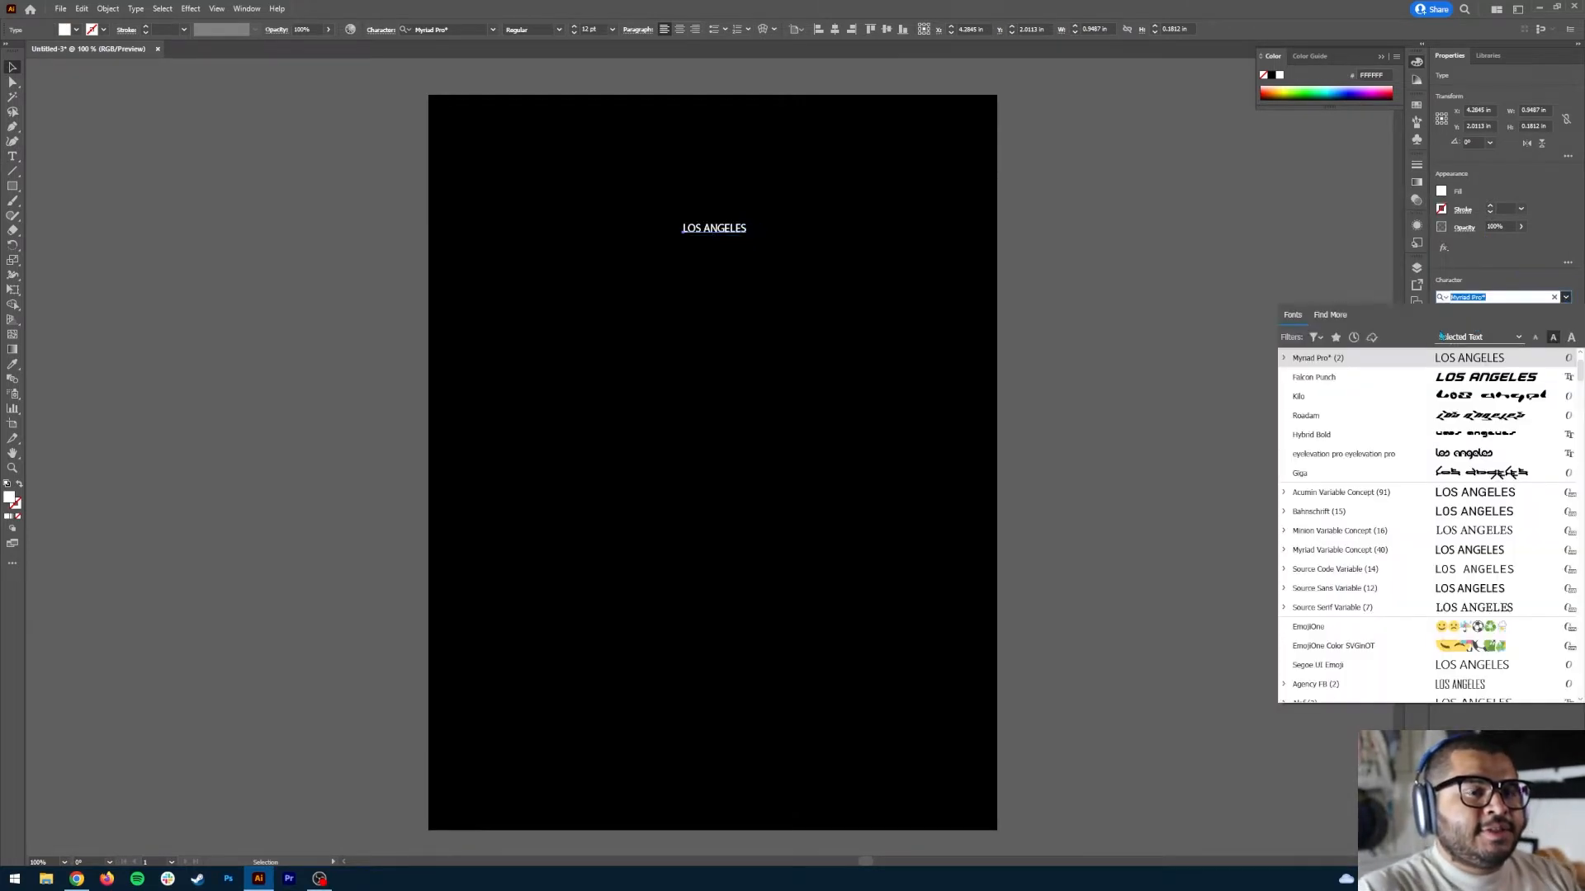
click(1324, 360)
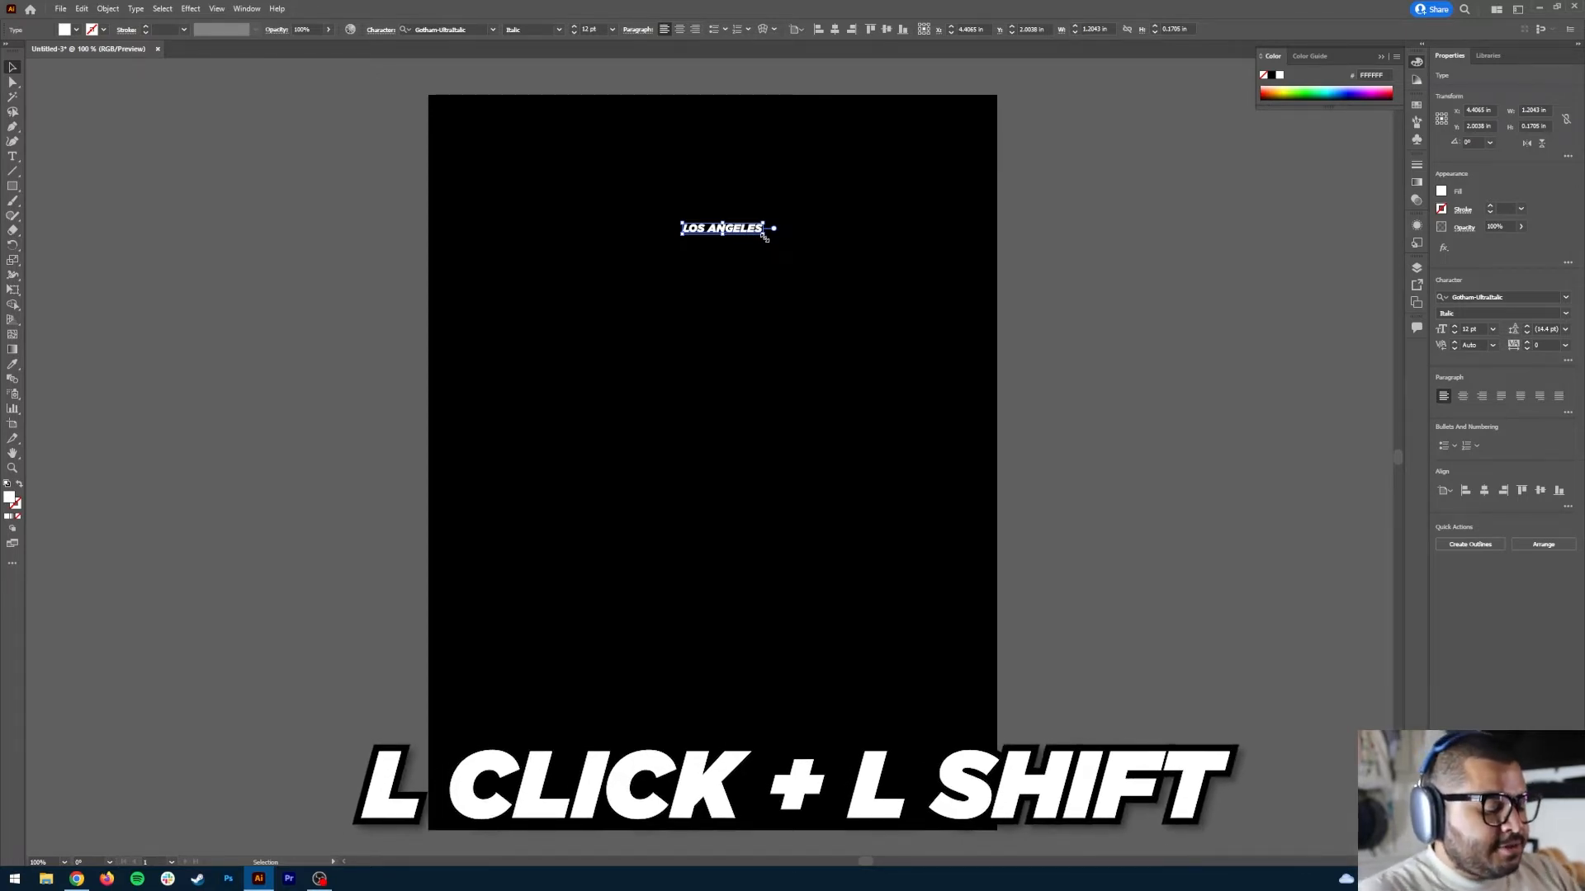
Step: Scale the LOS ANGELES text proportionally to about 60 pt and centre it horizontally near the top of the artboard
drag(764, 237, 1086, 343)
drag(1073, 265, 924, 258)
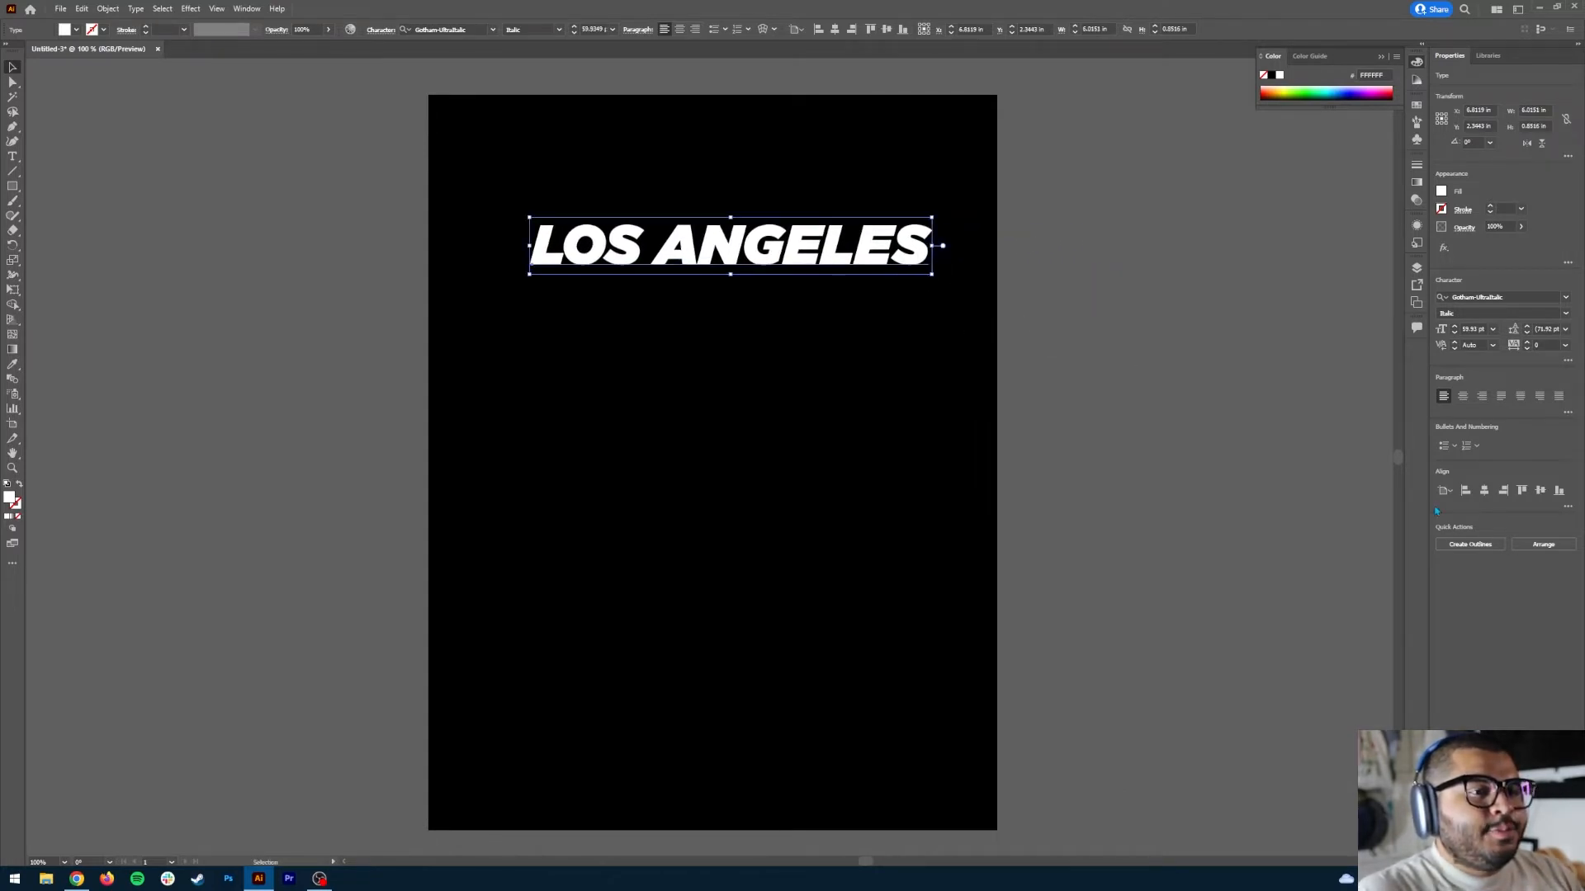
click(1486, 492)
click(1484, 493)
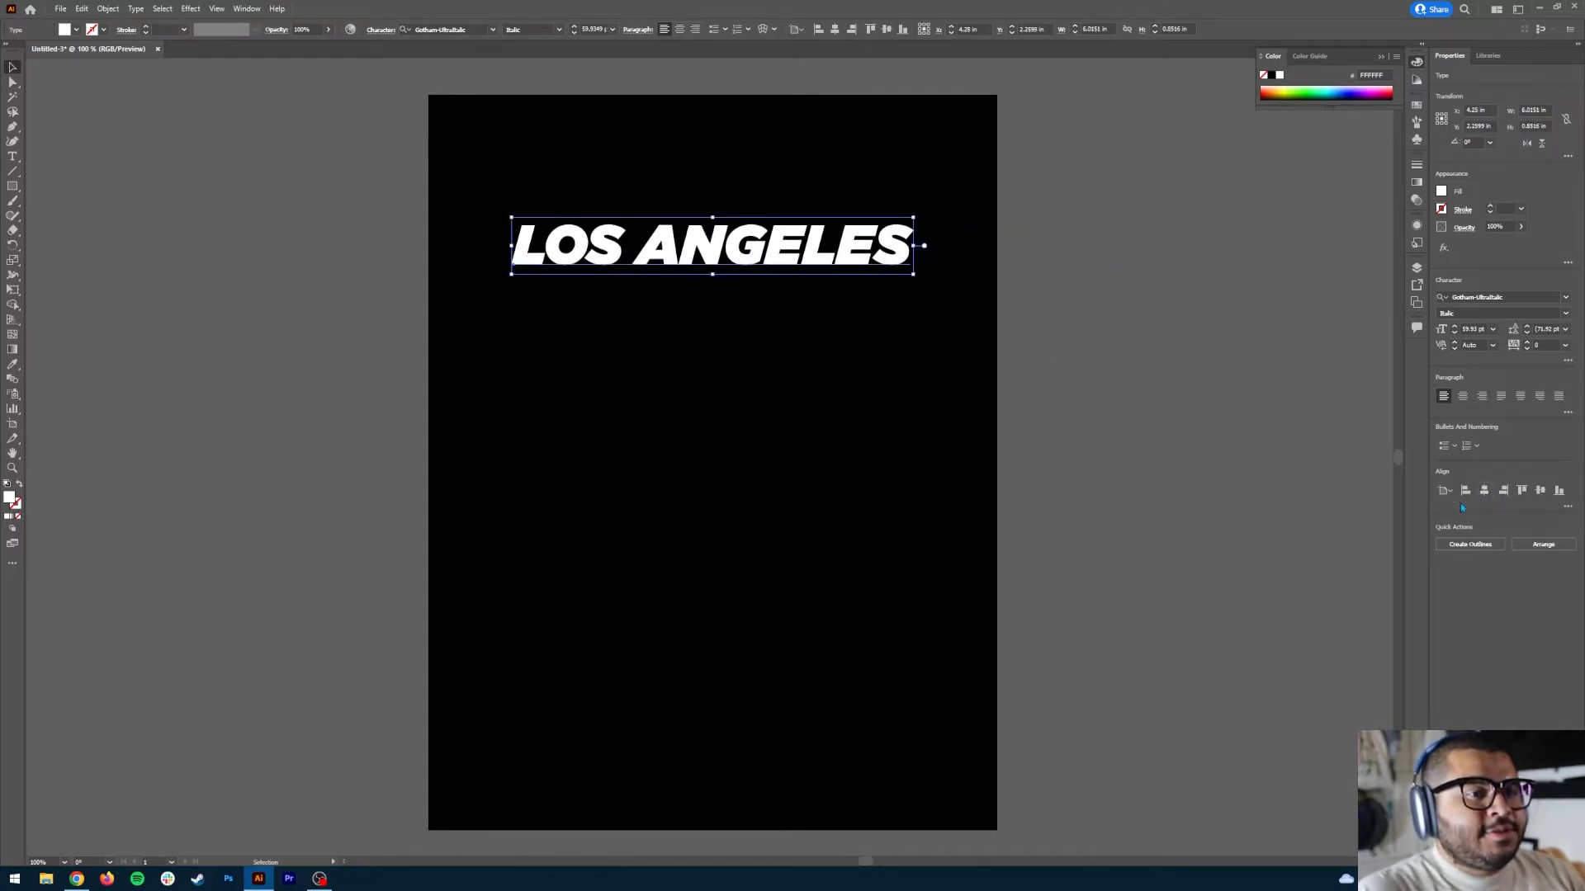
drag(784, 258, 785, 213)
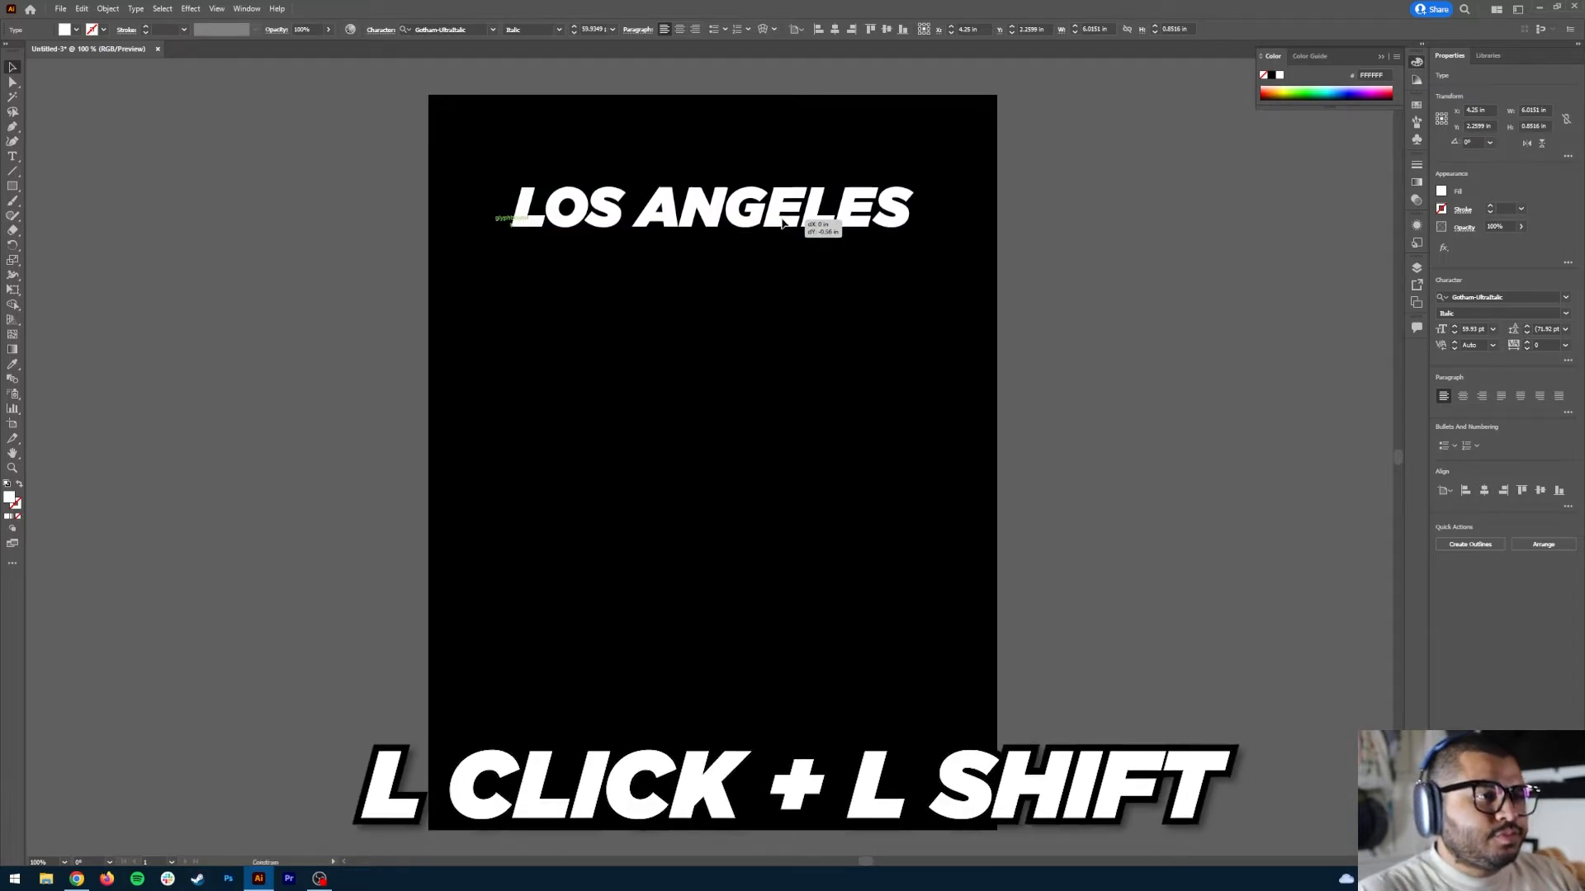
Step: Start a classic 3D Extrude & Bevel effect on the text with custom rotation X 50°, Y 40° and Z -30°
click(188, 10)
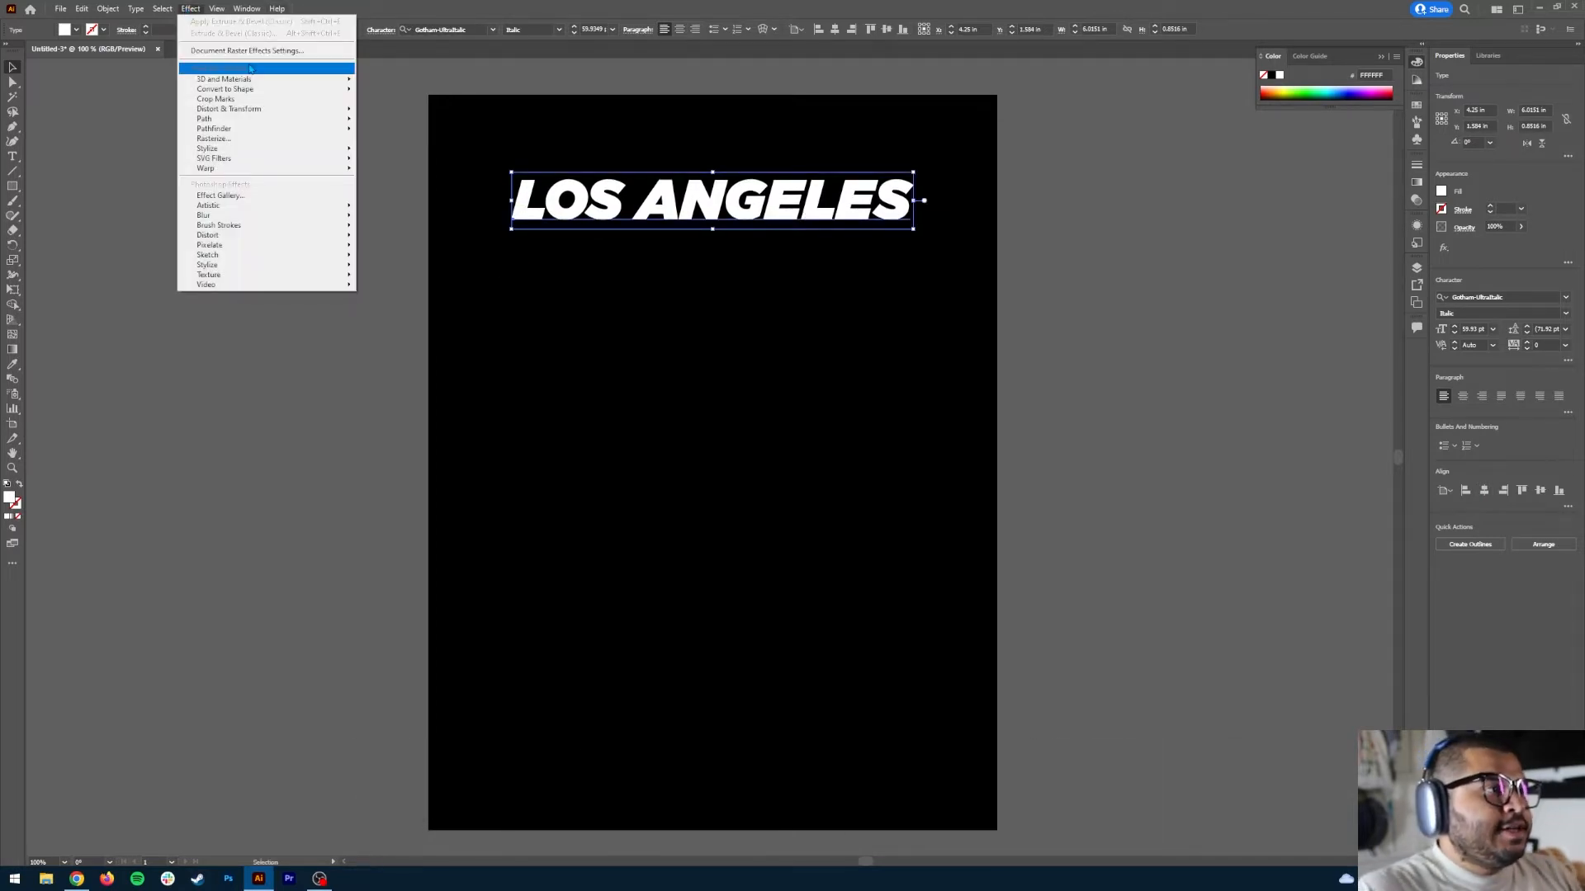
mouse_move(240, 80)
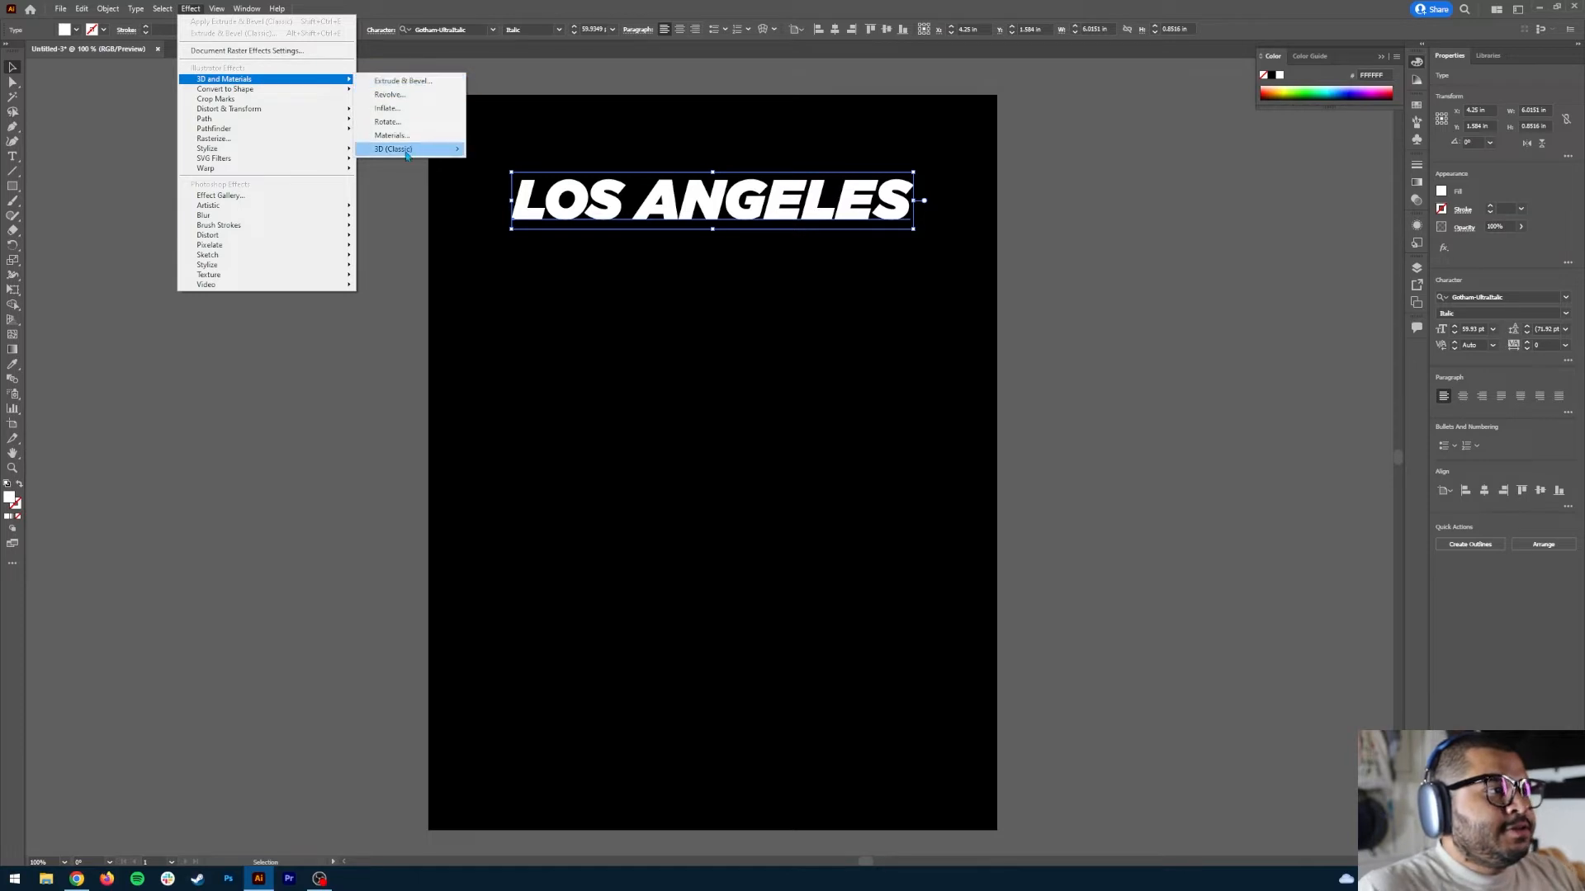
mouse_move(406, 150)
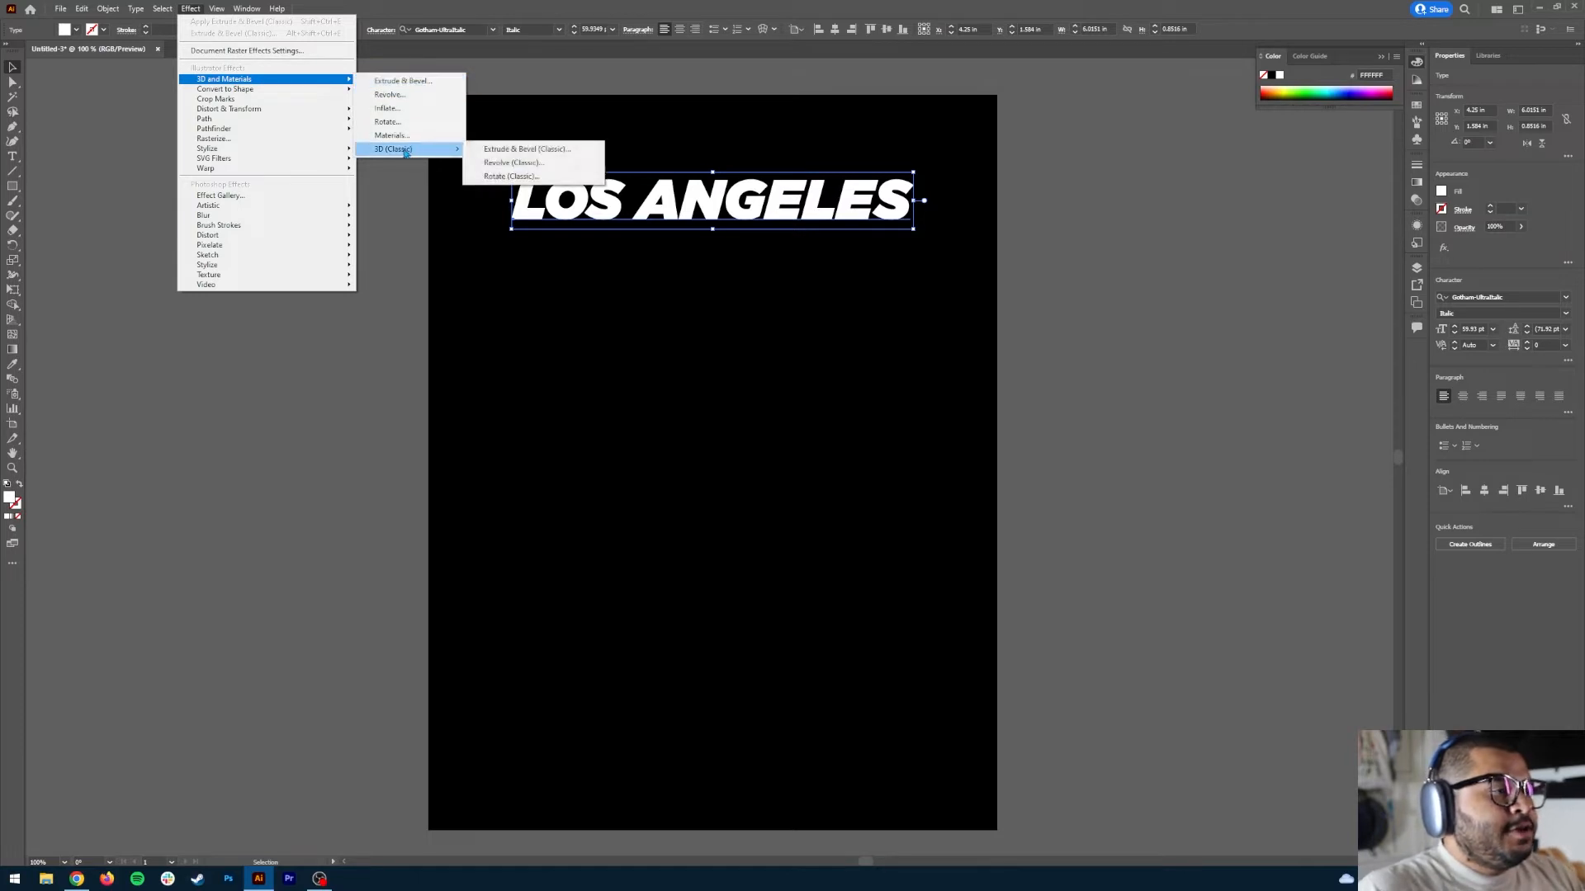
click(560, 155)
click(1086, 133)
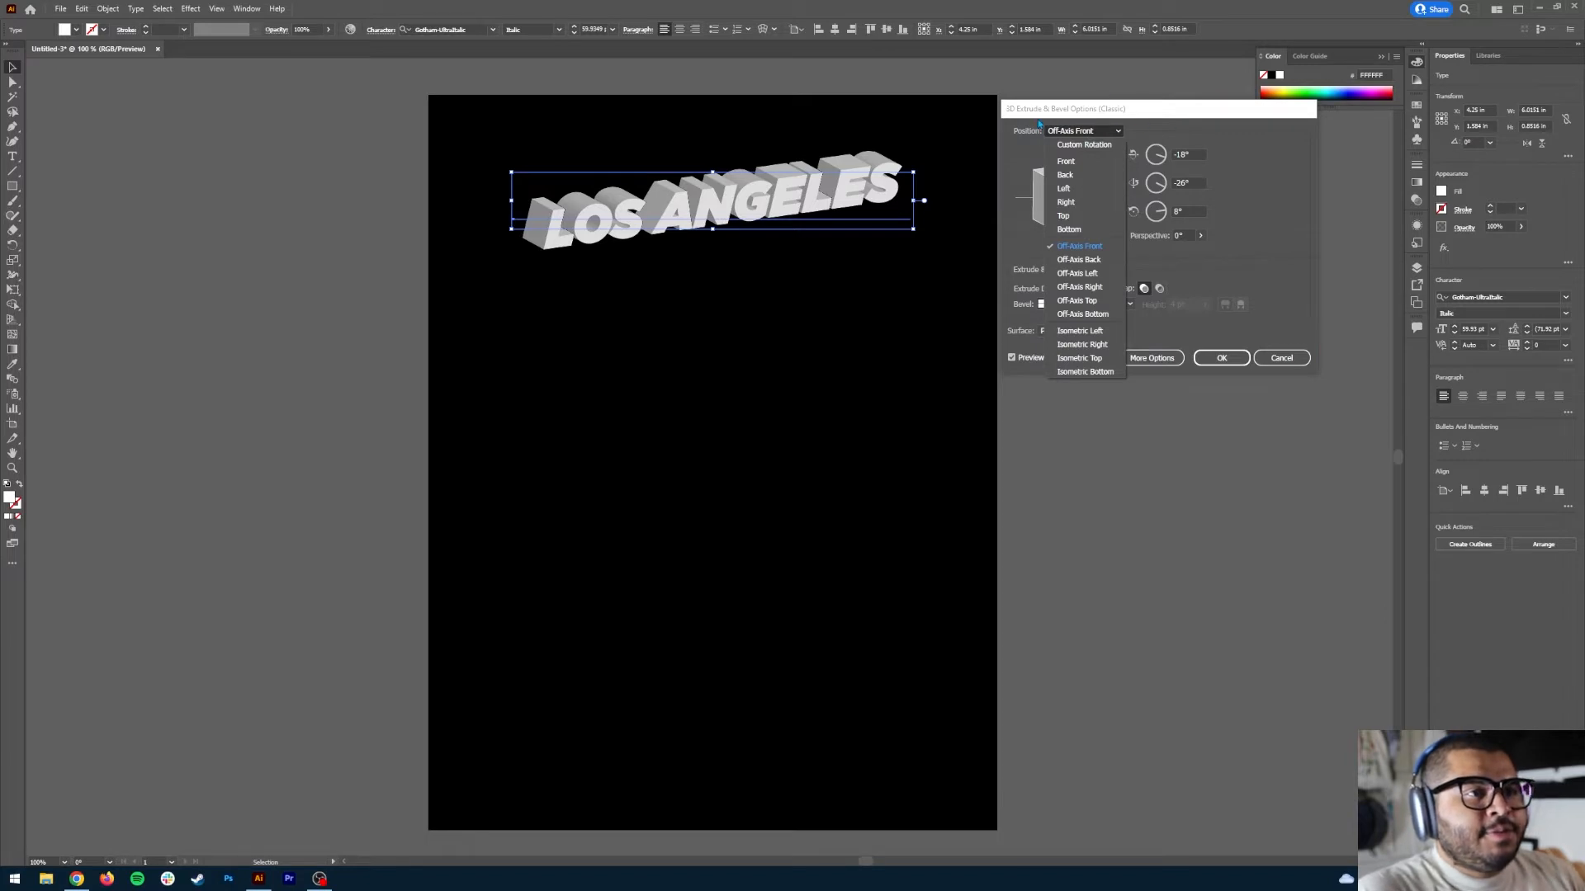
click(1082, 145)
click(1185, 156)
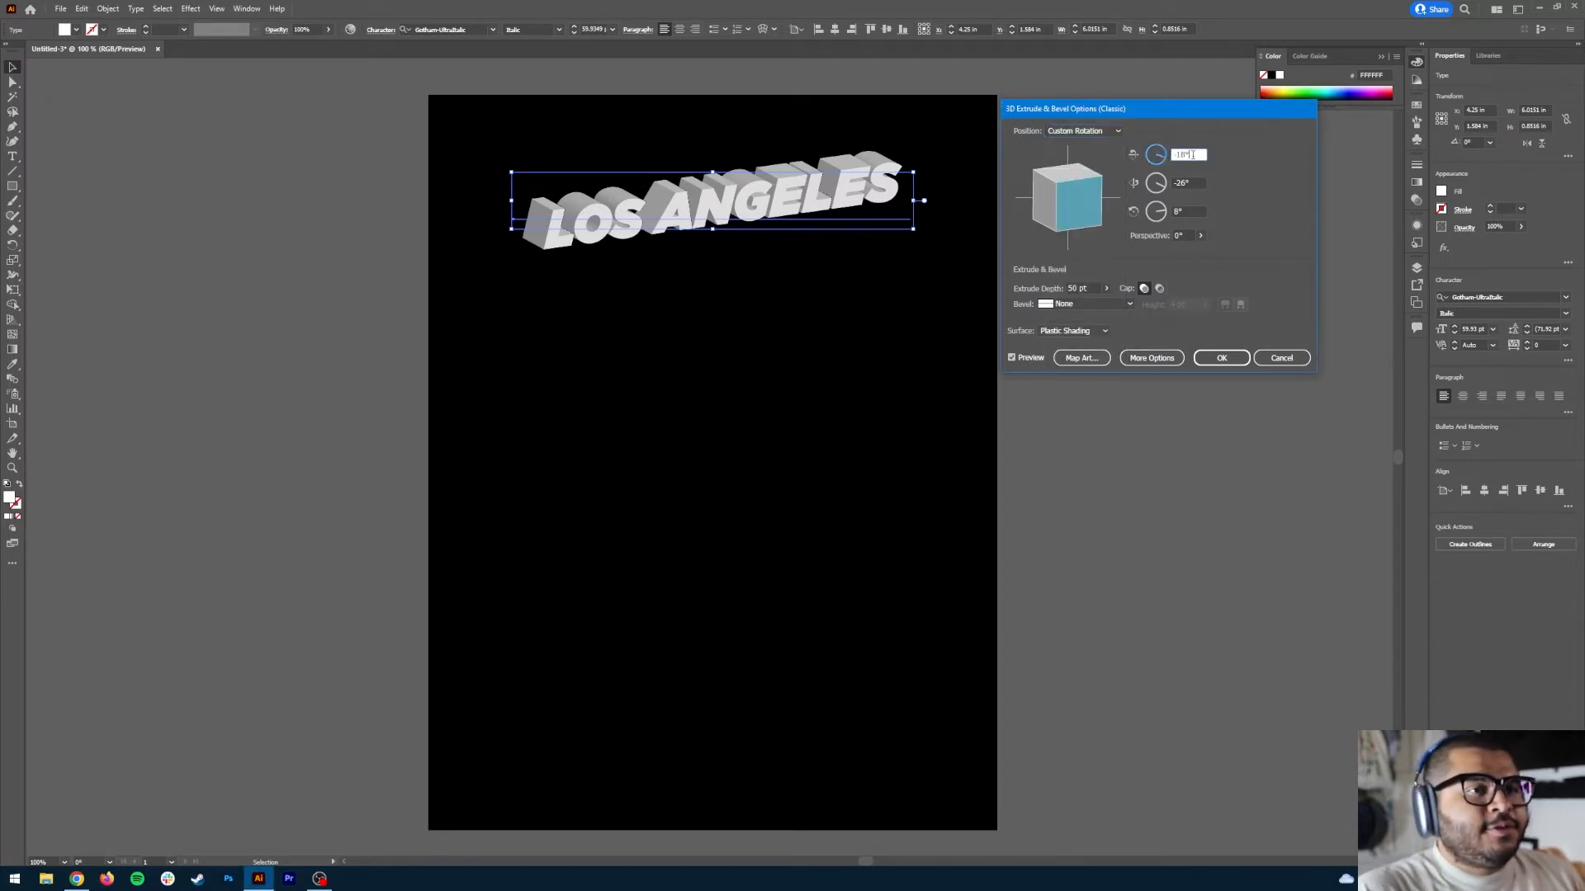
text(50)
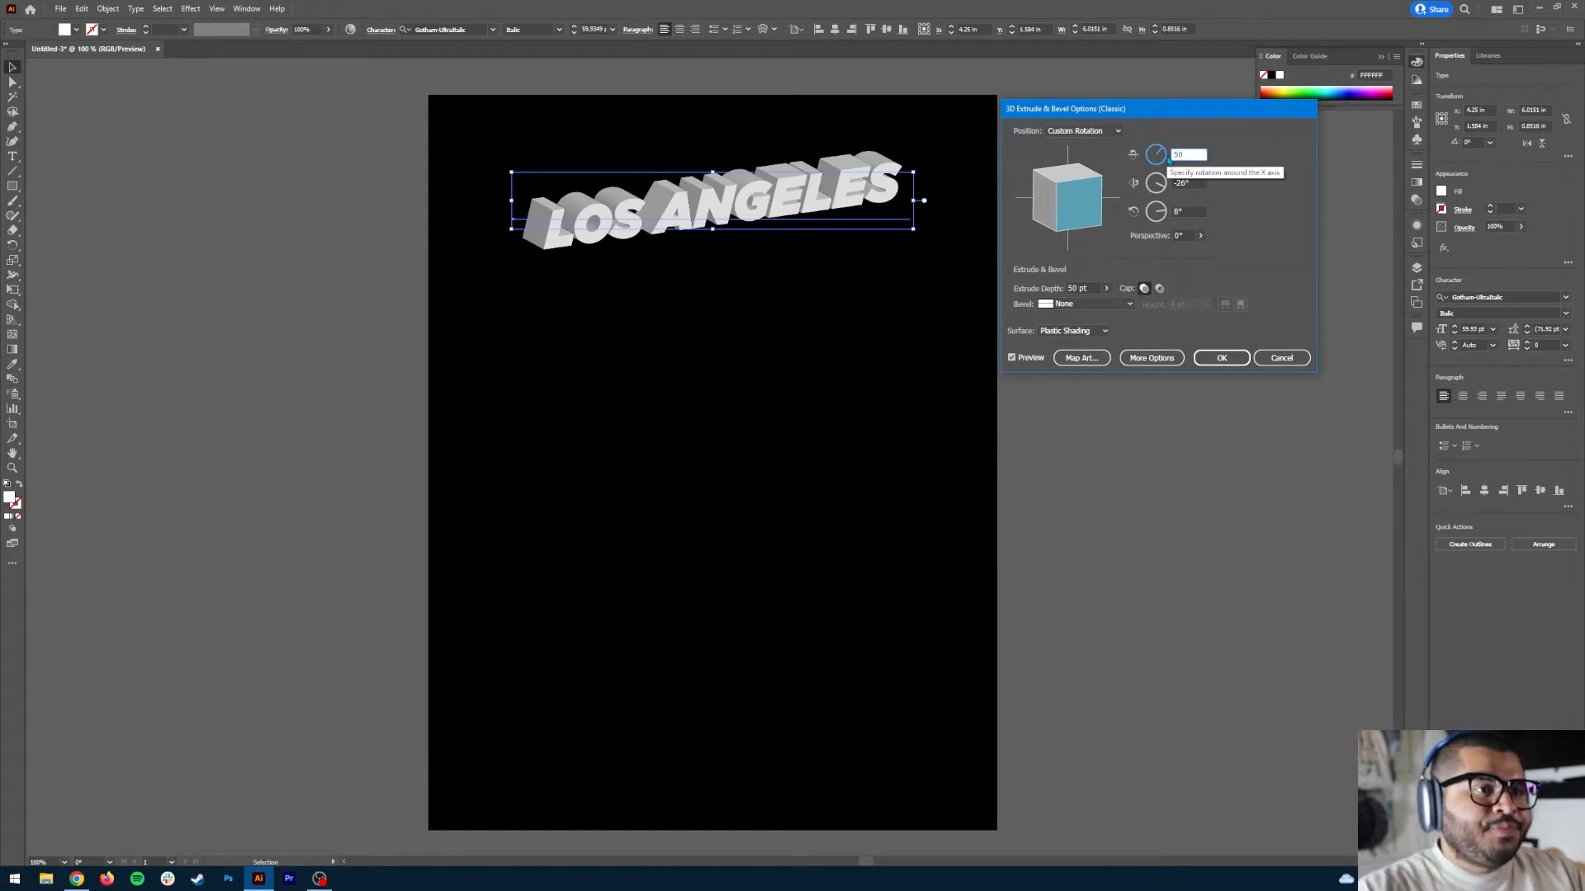
key(Tab)
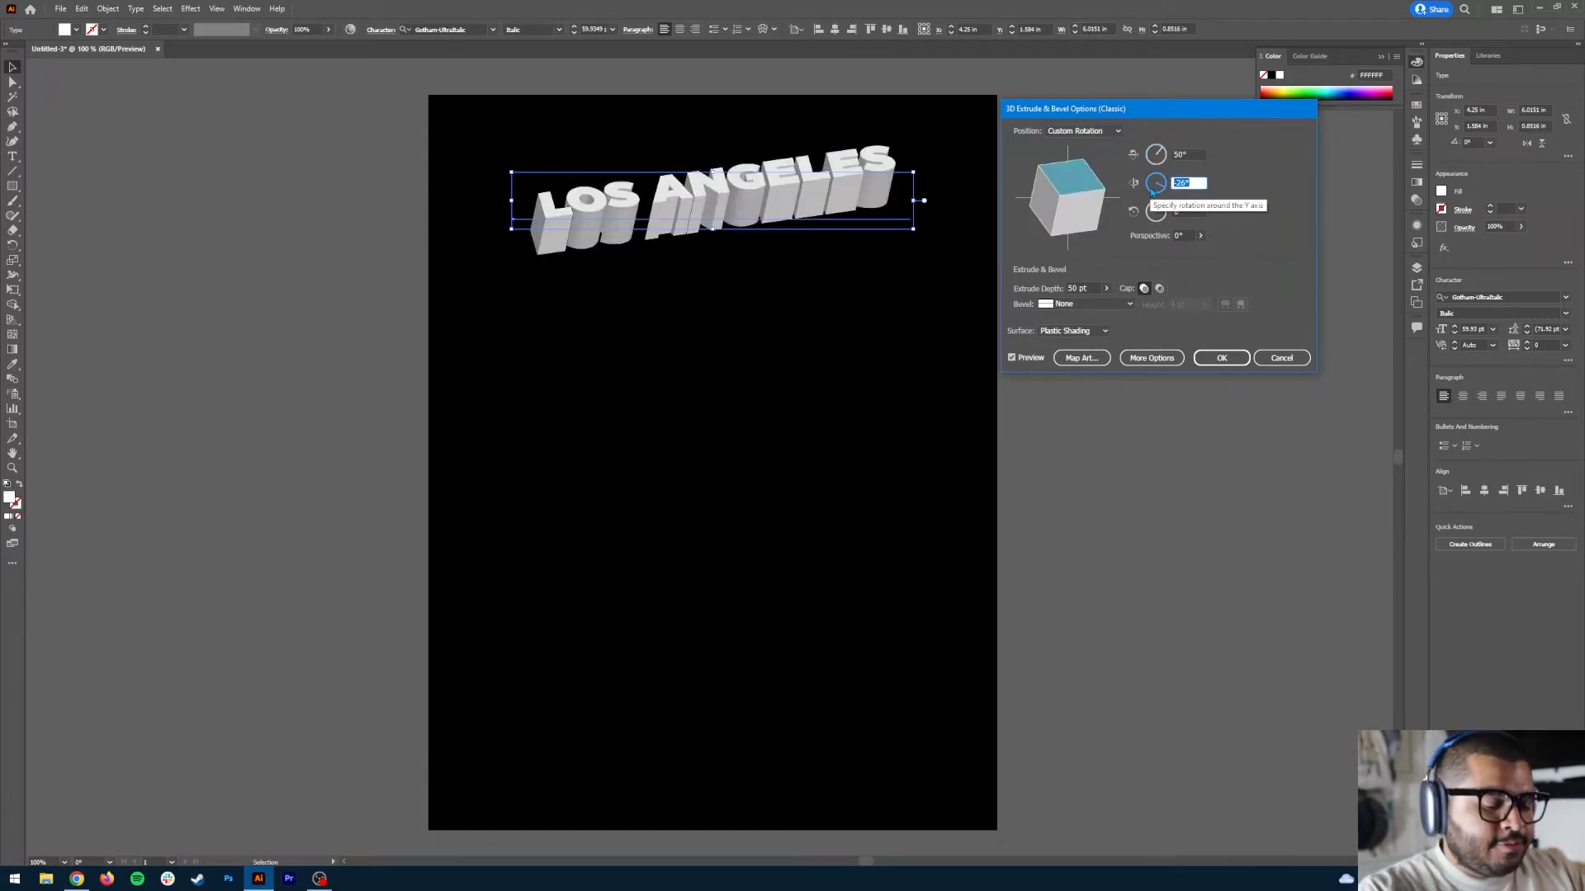
text(40)
key(Tab)
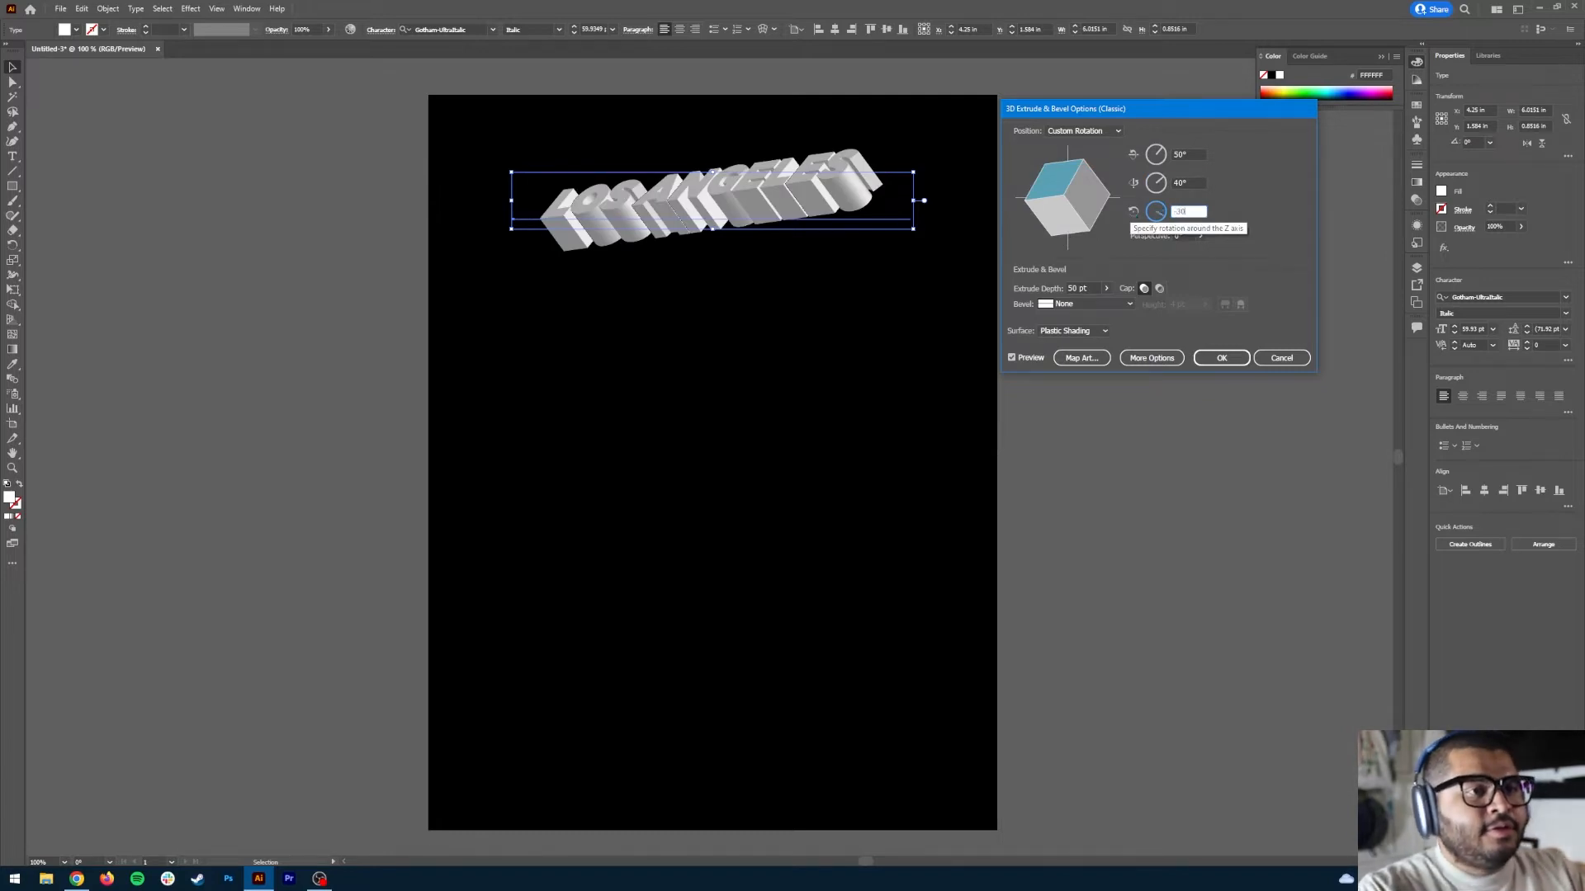
Step: Set the extrude depth to 0 pt and the surface to No Shading, and apply the 3D effect
click(1106, 289)
drag(1066, 304, 1057, 304)
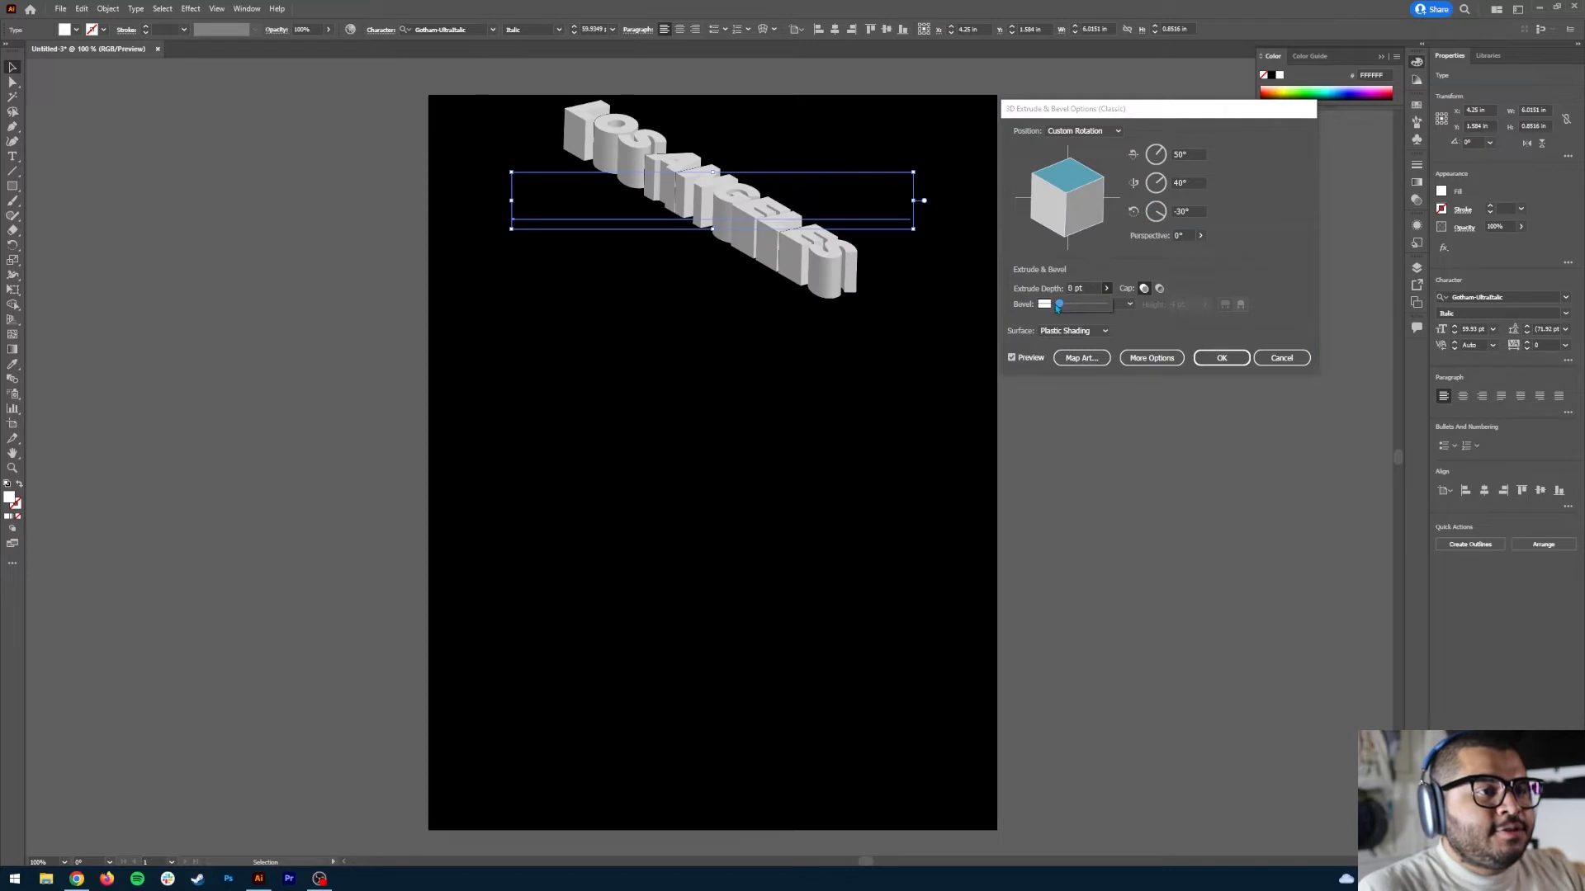
click(1182, 269)
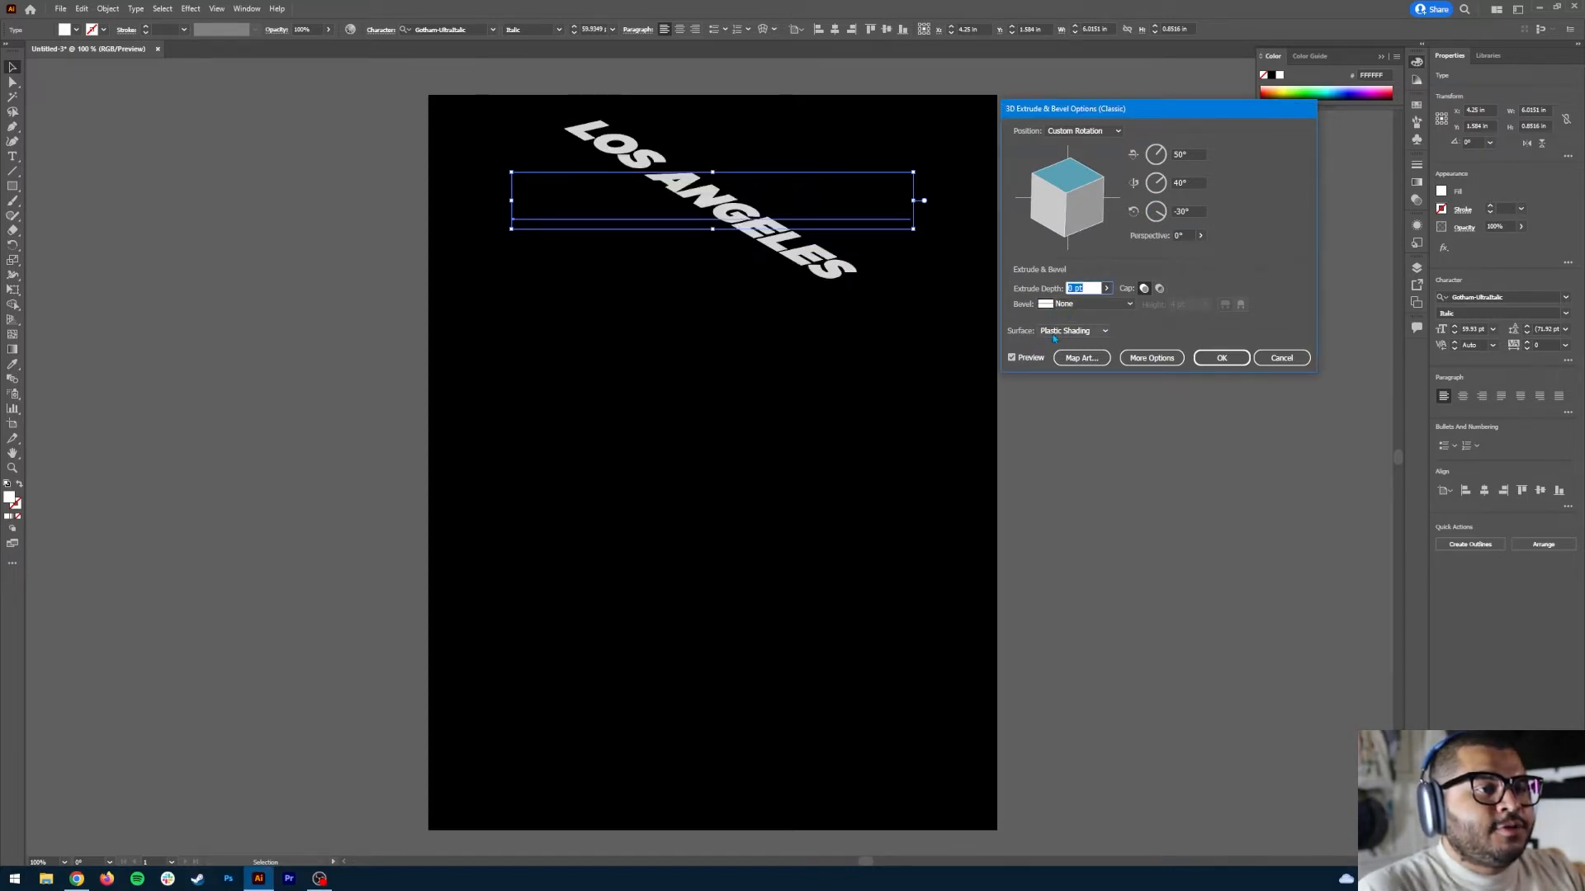
click(1073, 331)
click(1065, 352)
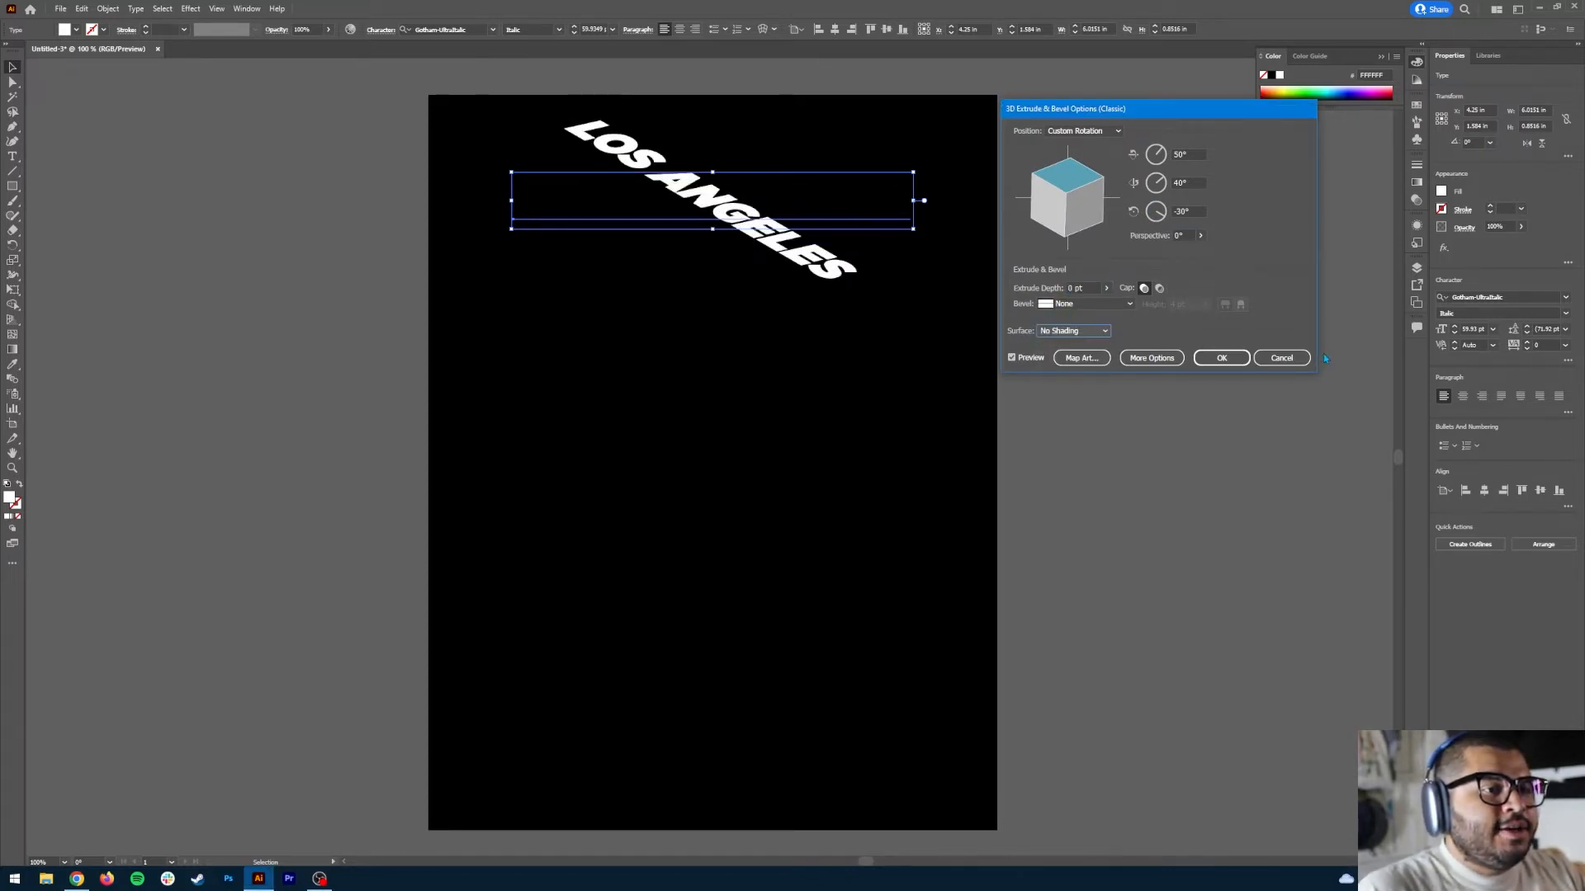
click(1221, 358)
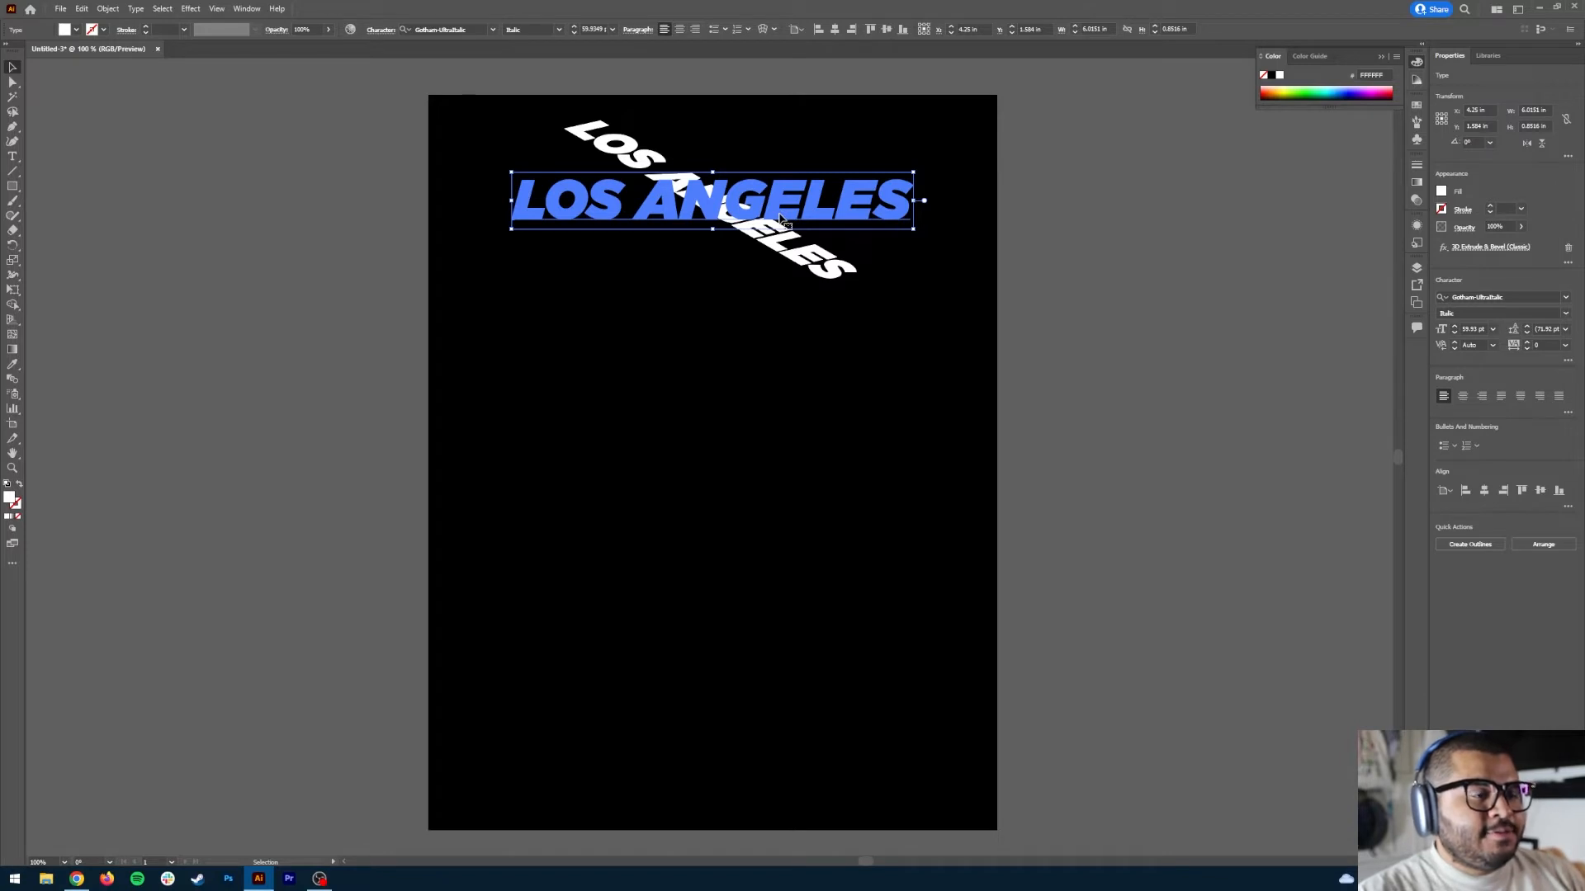
Step: Duplicate the angled LOS ANGELES text straight down to the lower part of the artboard and bring the original to the front
drag(782, 217, 776, 708)
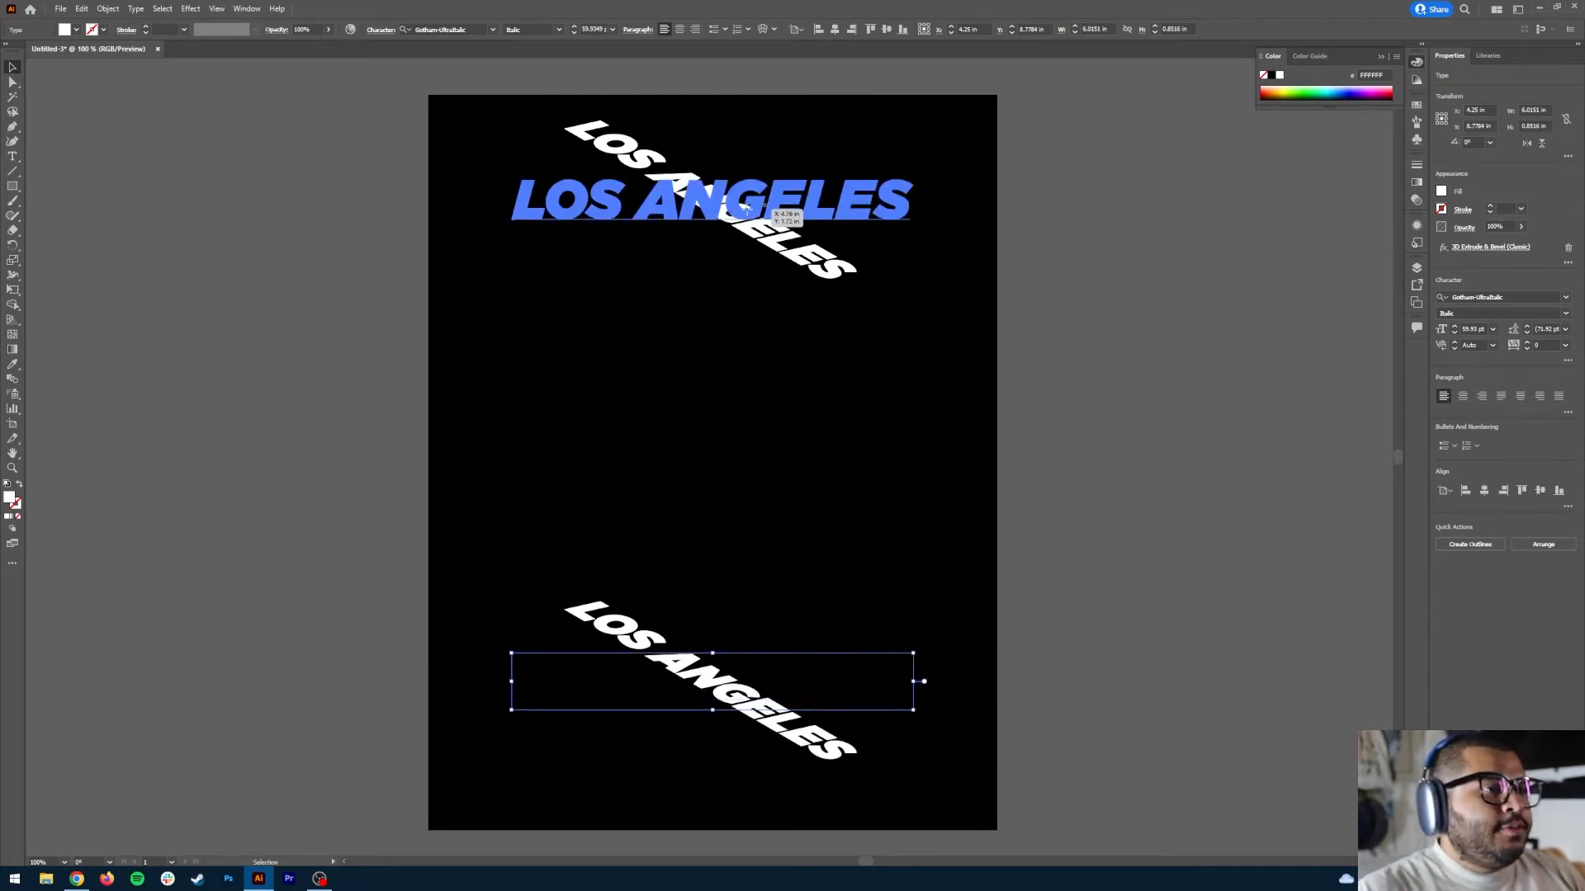
click(754, 215)
right_click(751, 216)
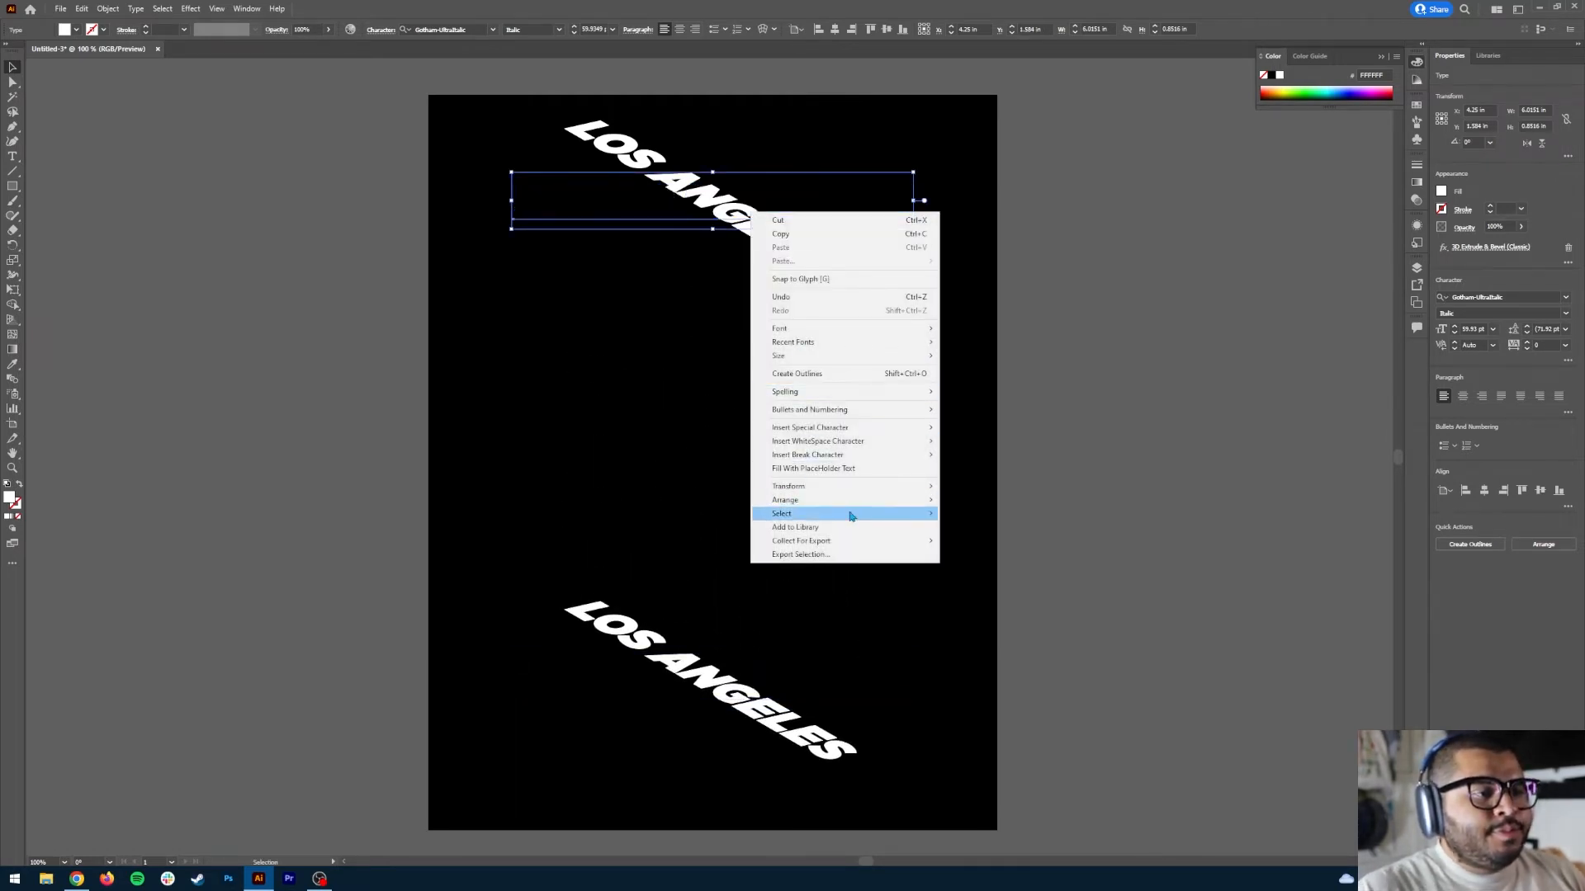
mouse_move(864, 500)
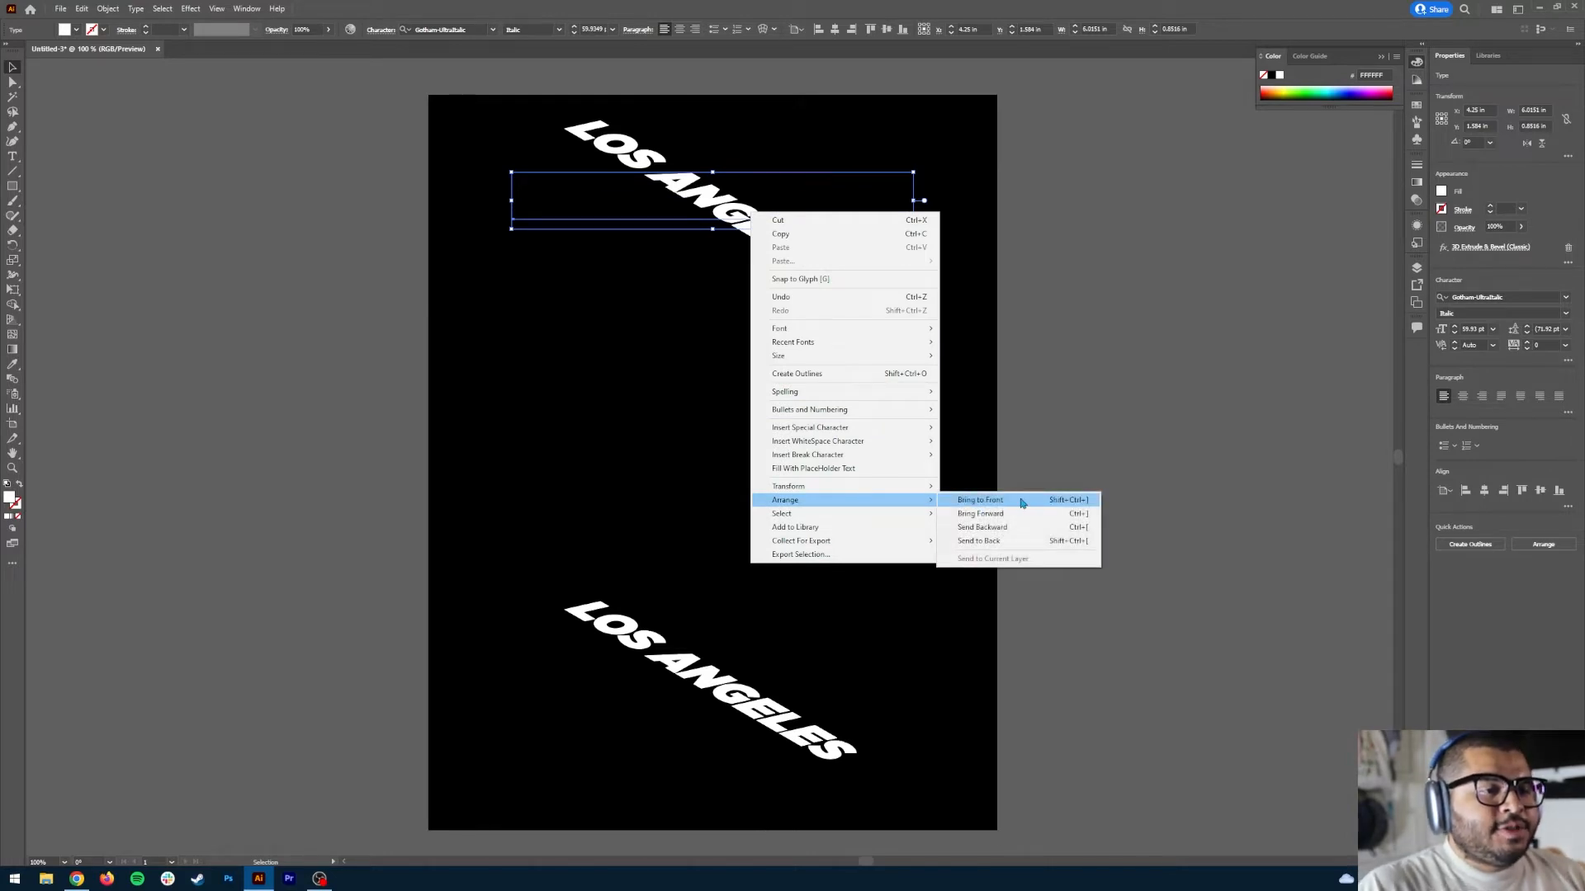
click(1021, 501)
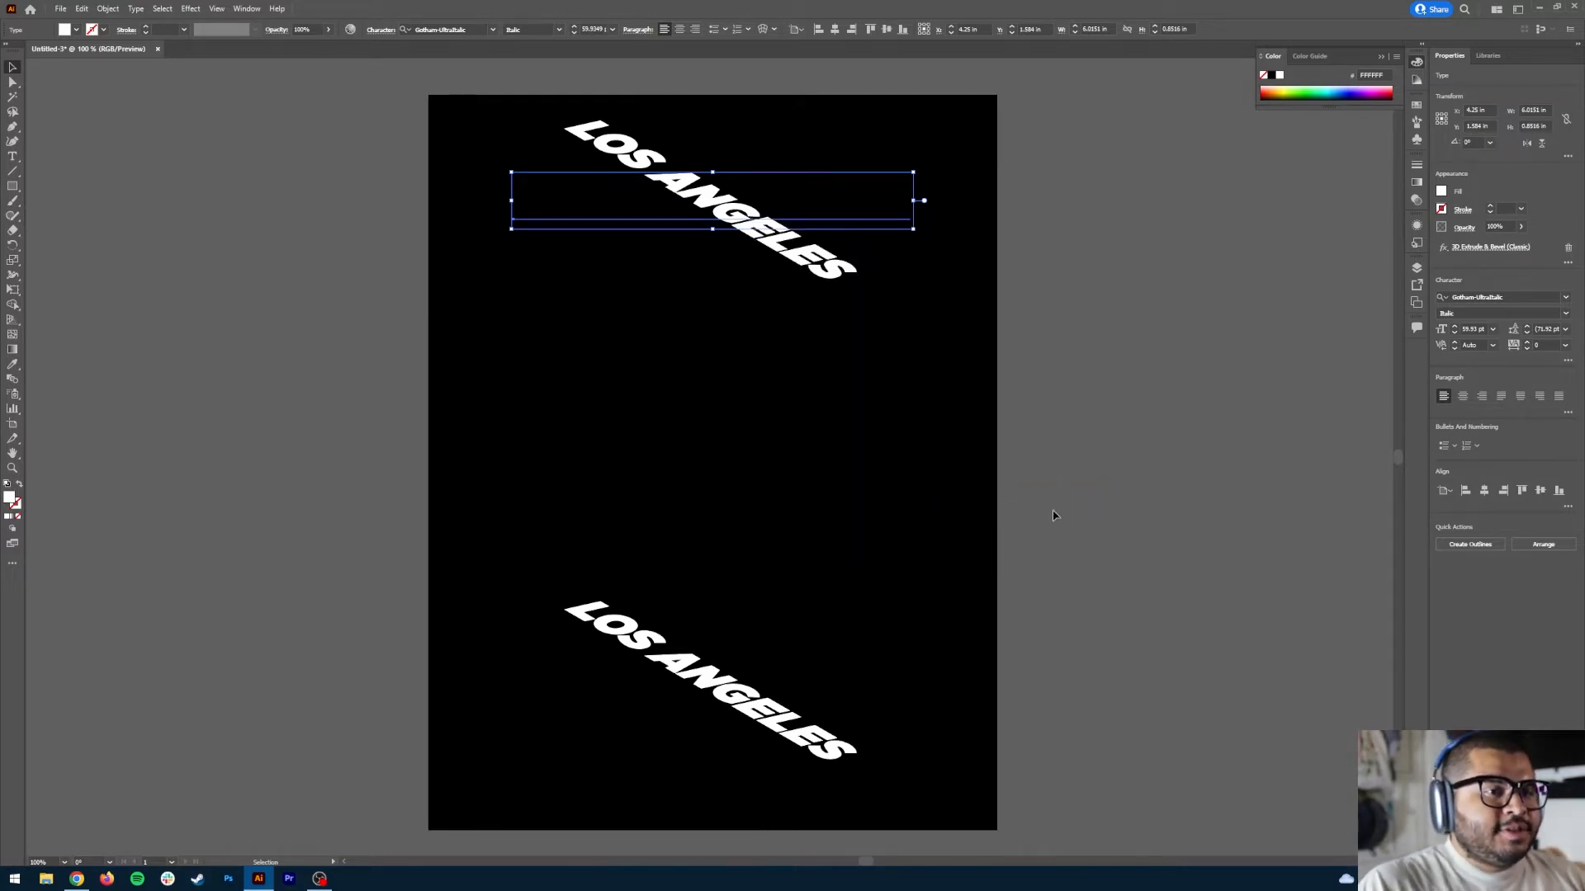
Step: Add a 1 pt black stroke to the upper LOS ANGELES text
click(1442, 210)
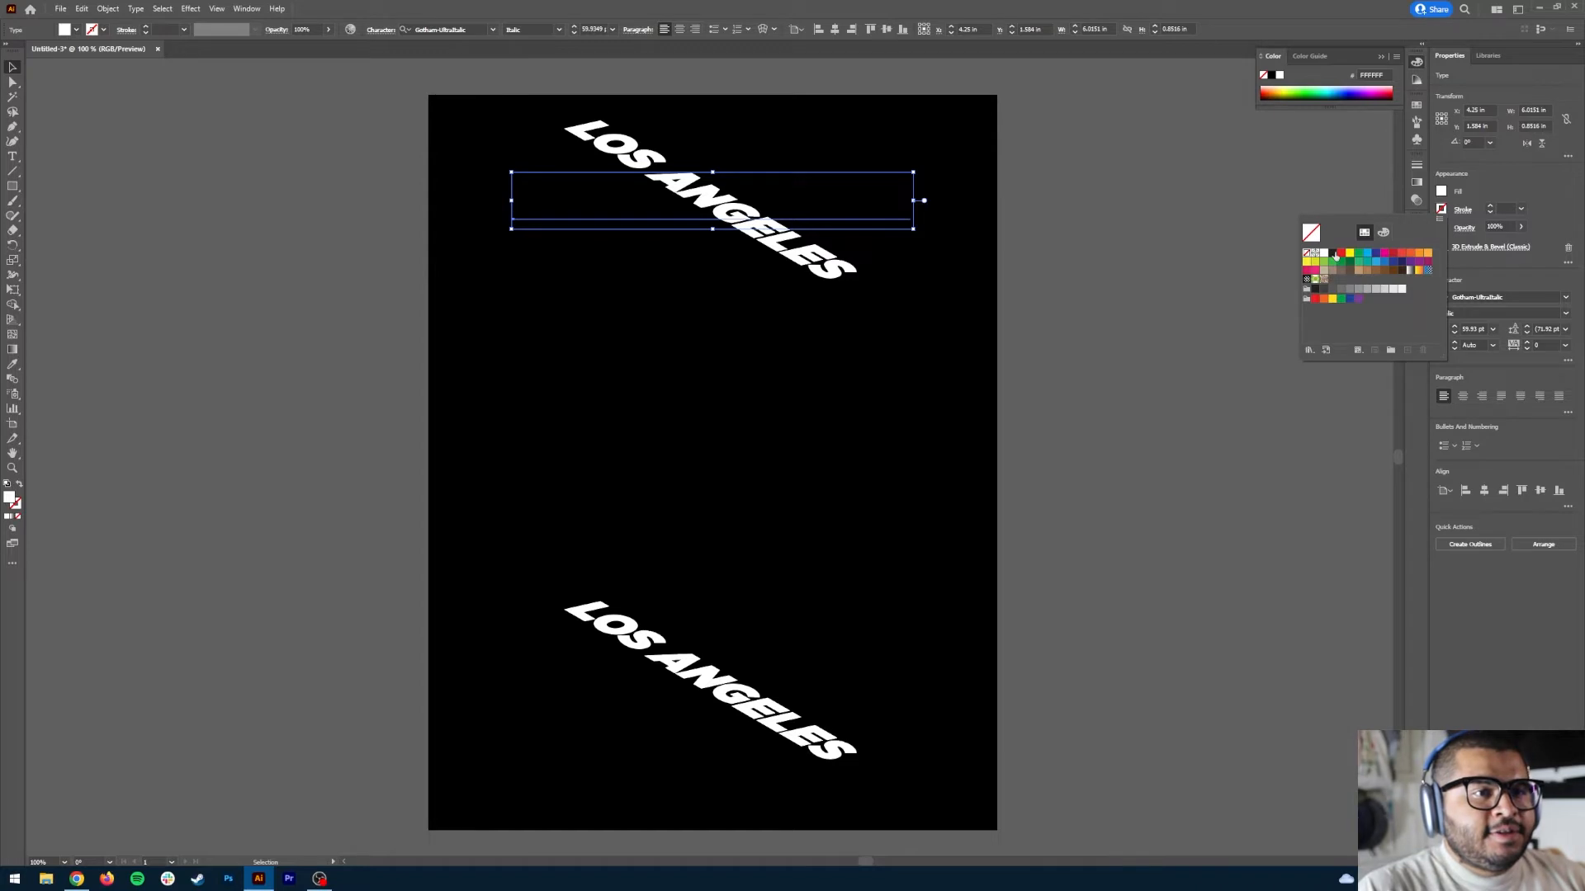
click(1383, 232)
click(1315, 317)
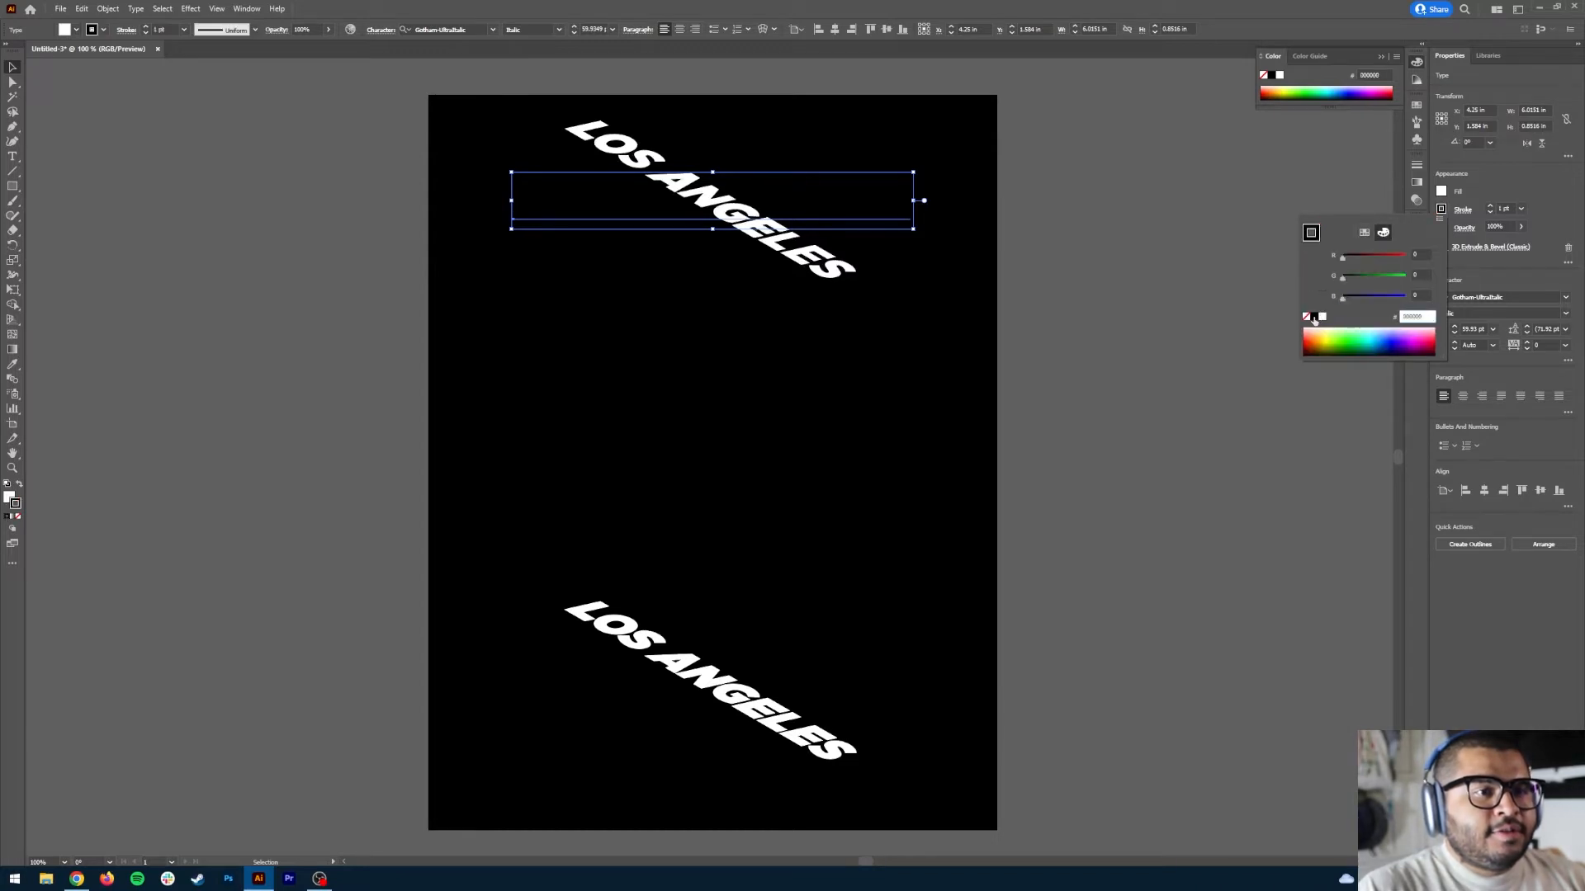
click(1506, 176)
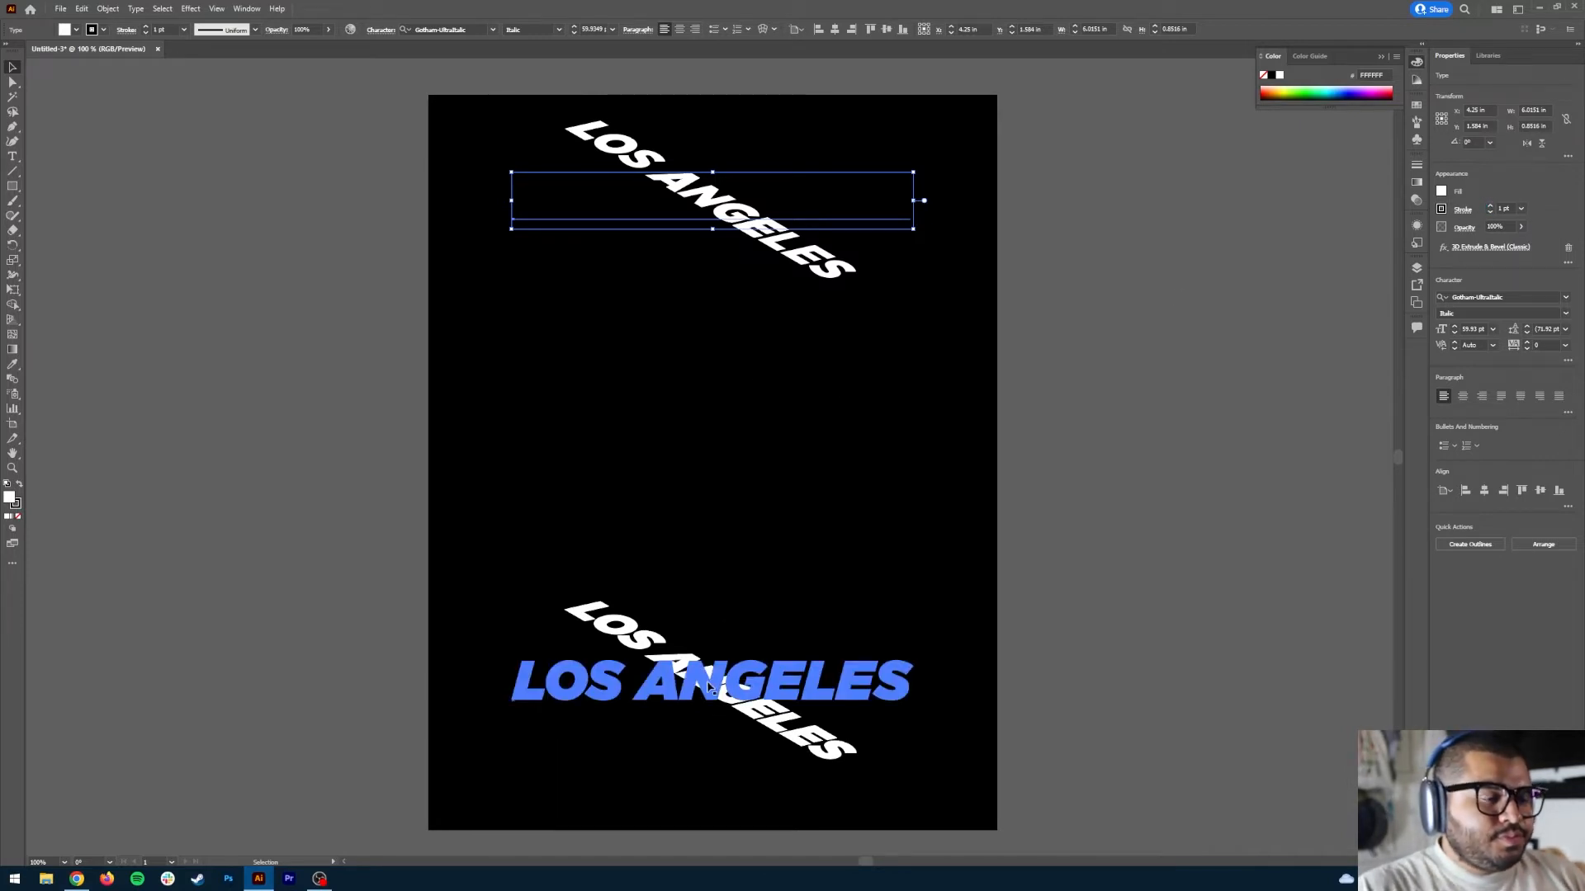
Step: Fill the lower LOS ANGELES copy with black sampled from the artboard background
click(708, 686)
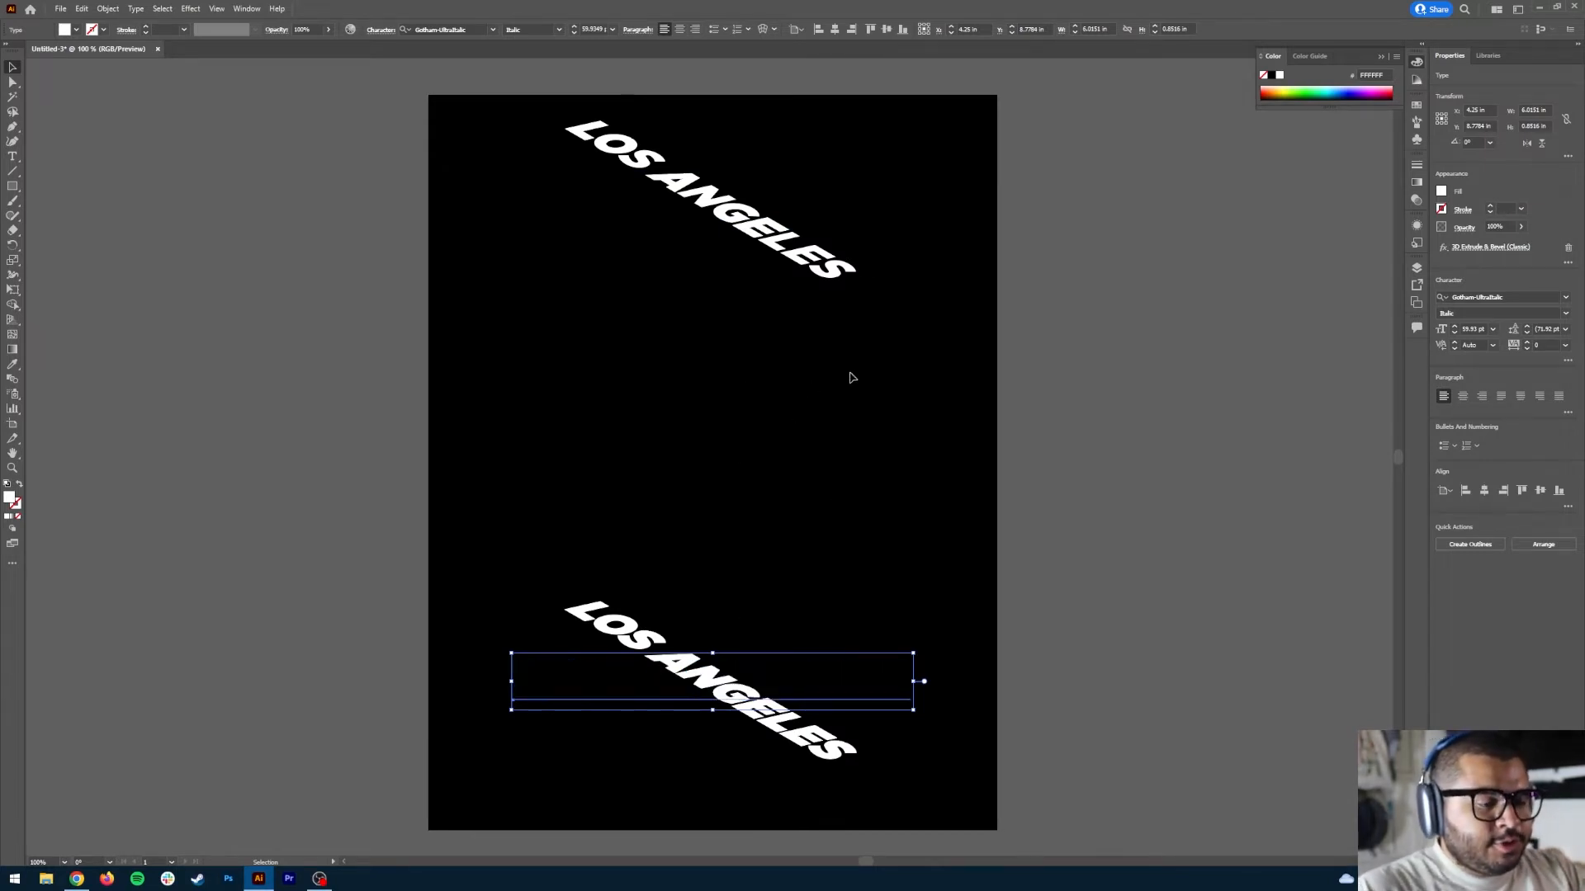
click(720, 684)
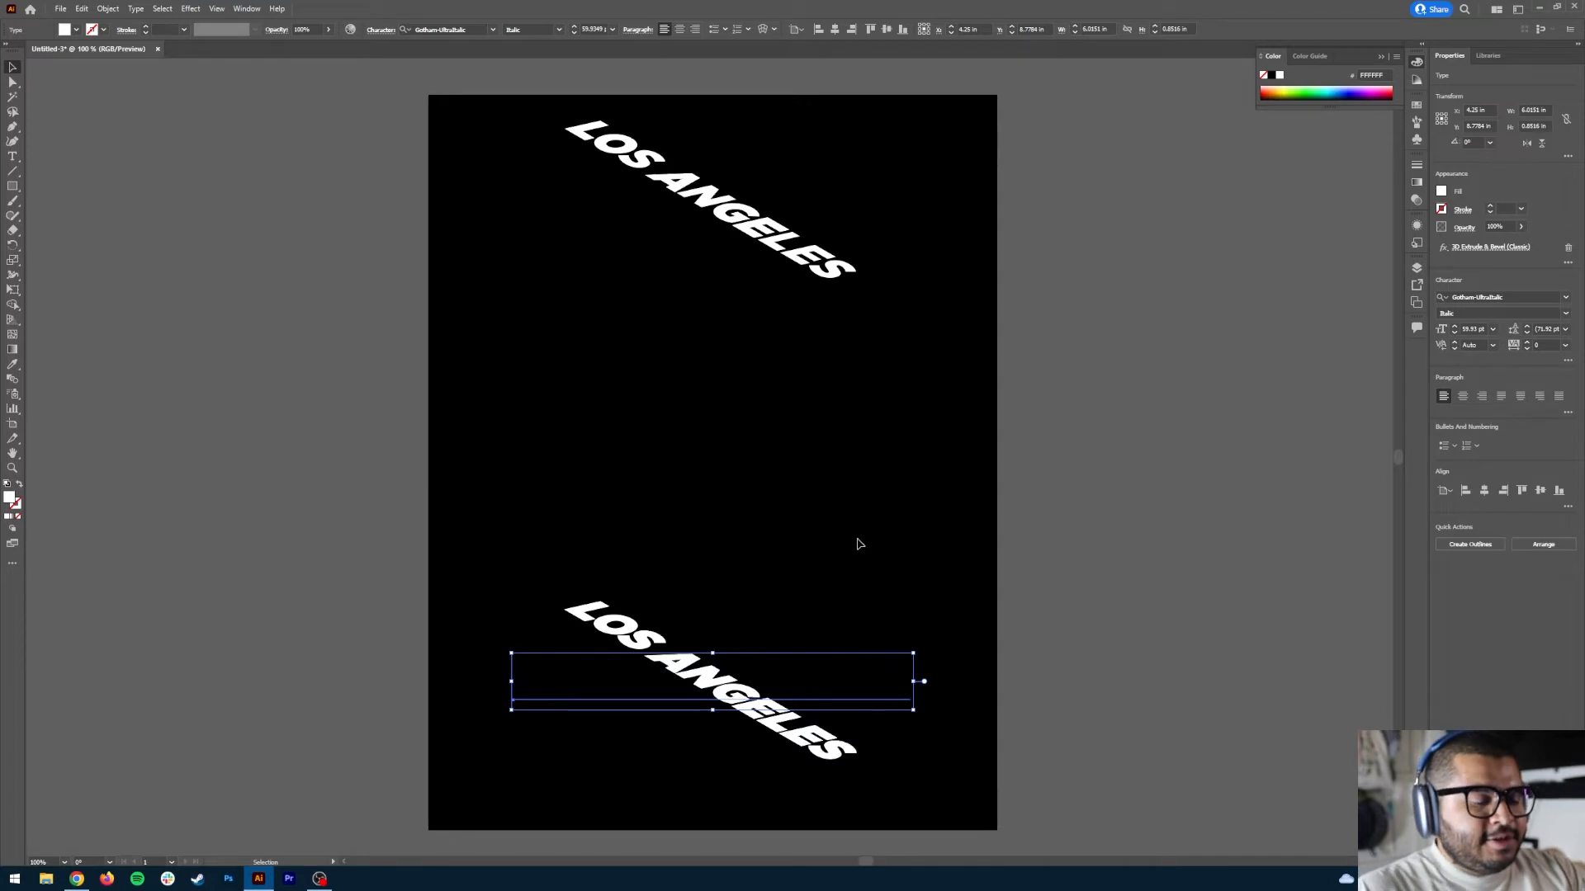
key(i)
click(795, 539)
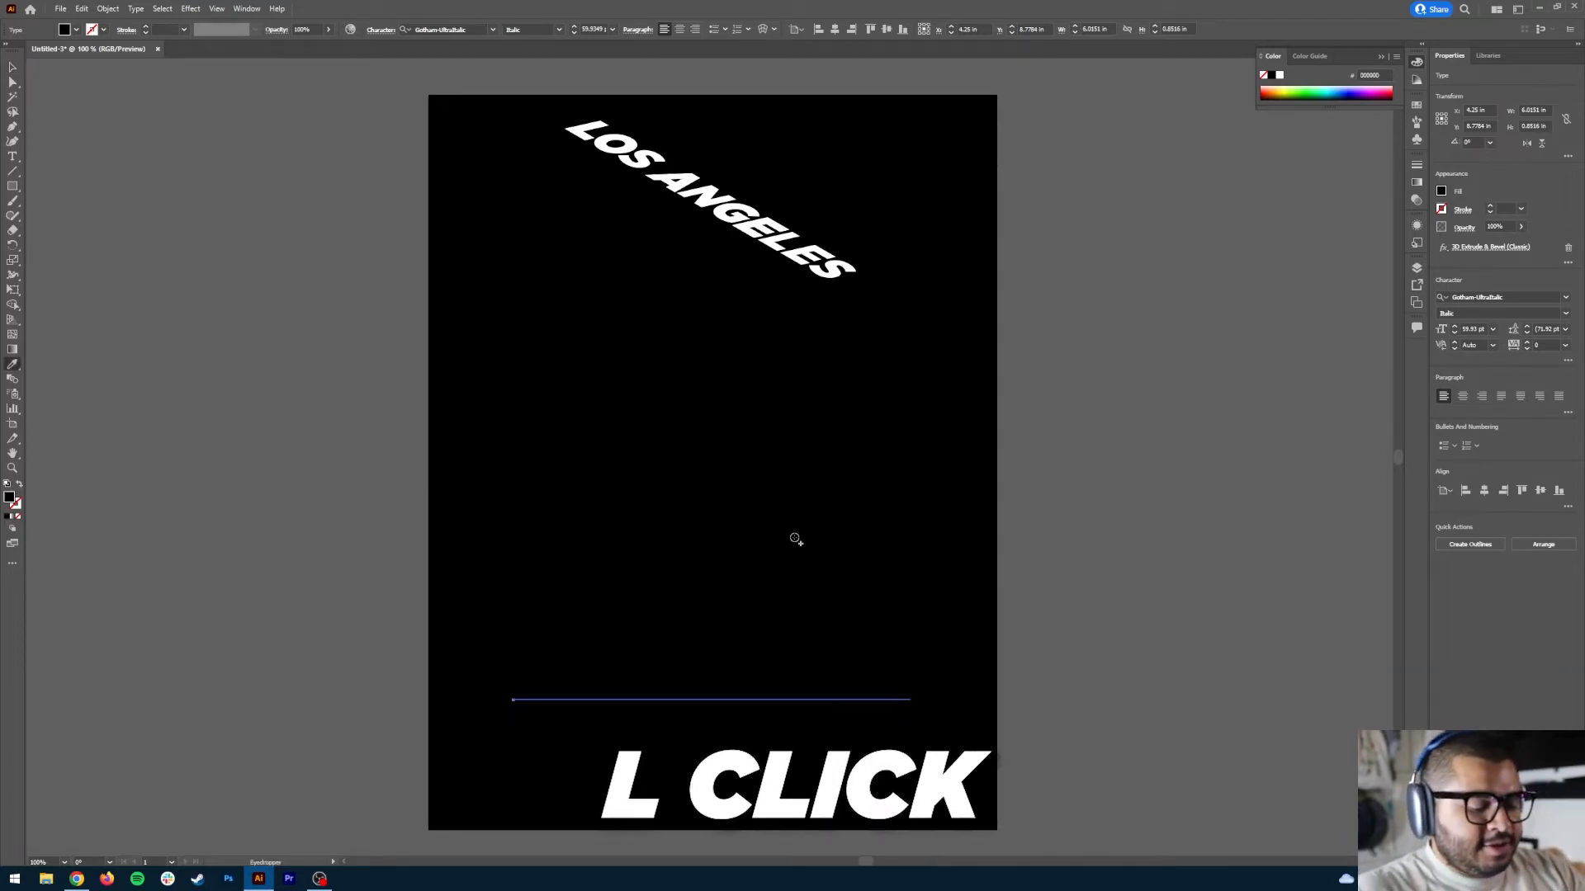
key(v)
click(525, 399)
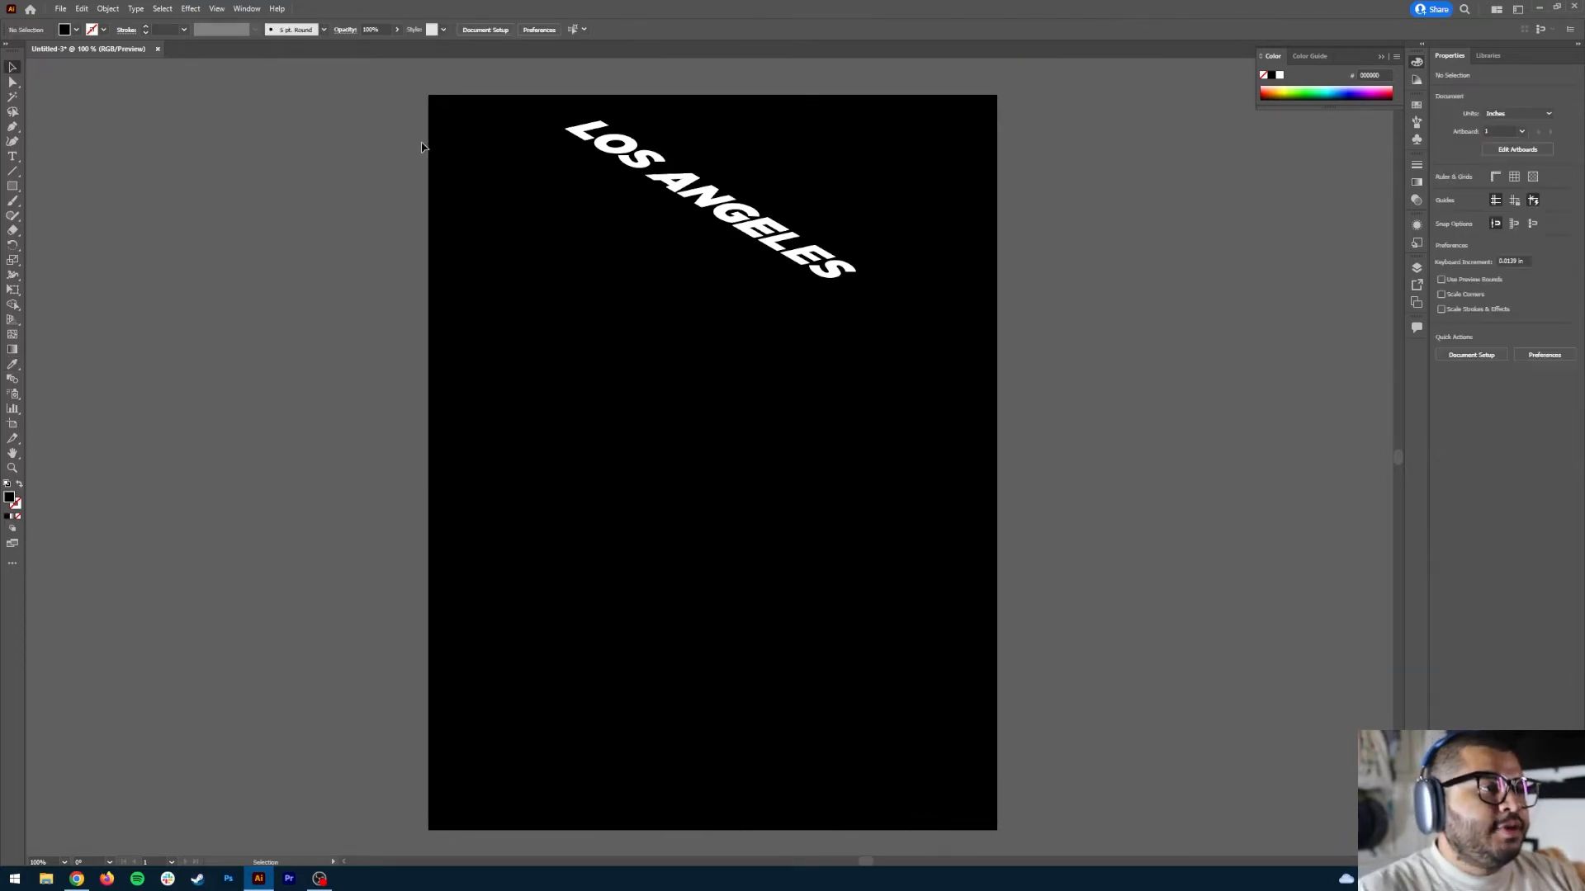
Step: Blend the upper white and lower black LOS ANGELES texts using 50 specified steps
drag(461, 103, 982, 841)
click(108, 9)
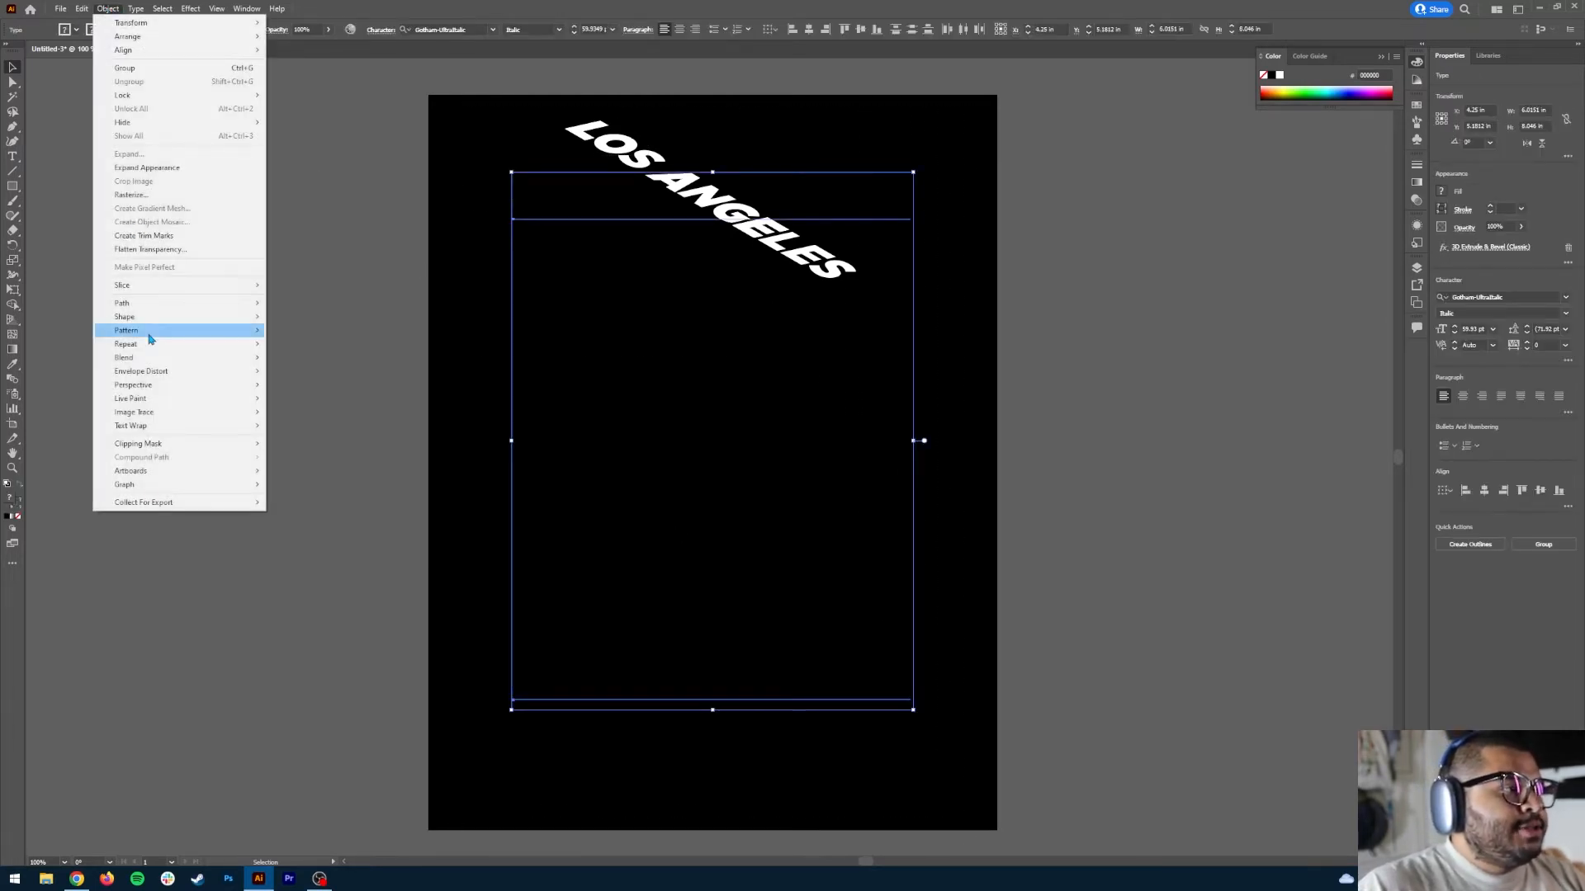
mouse_move(153, 360)
click(345, 397)
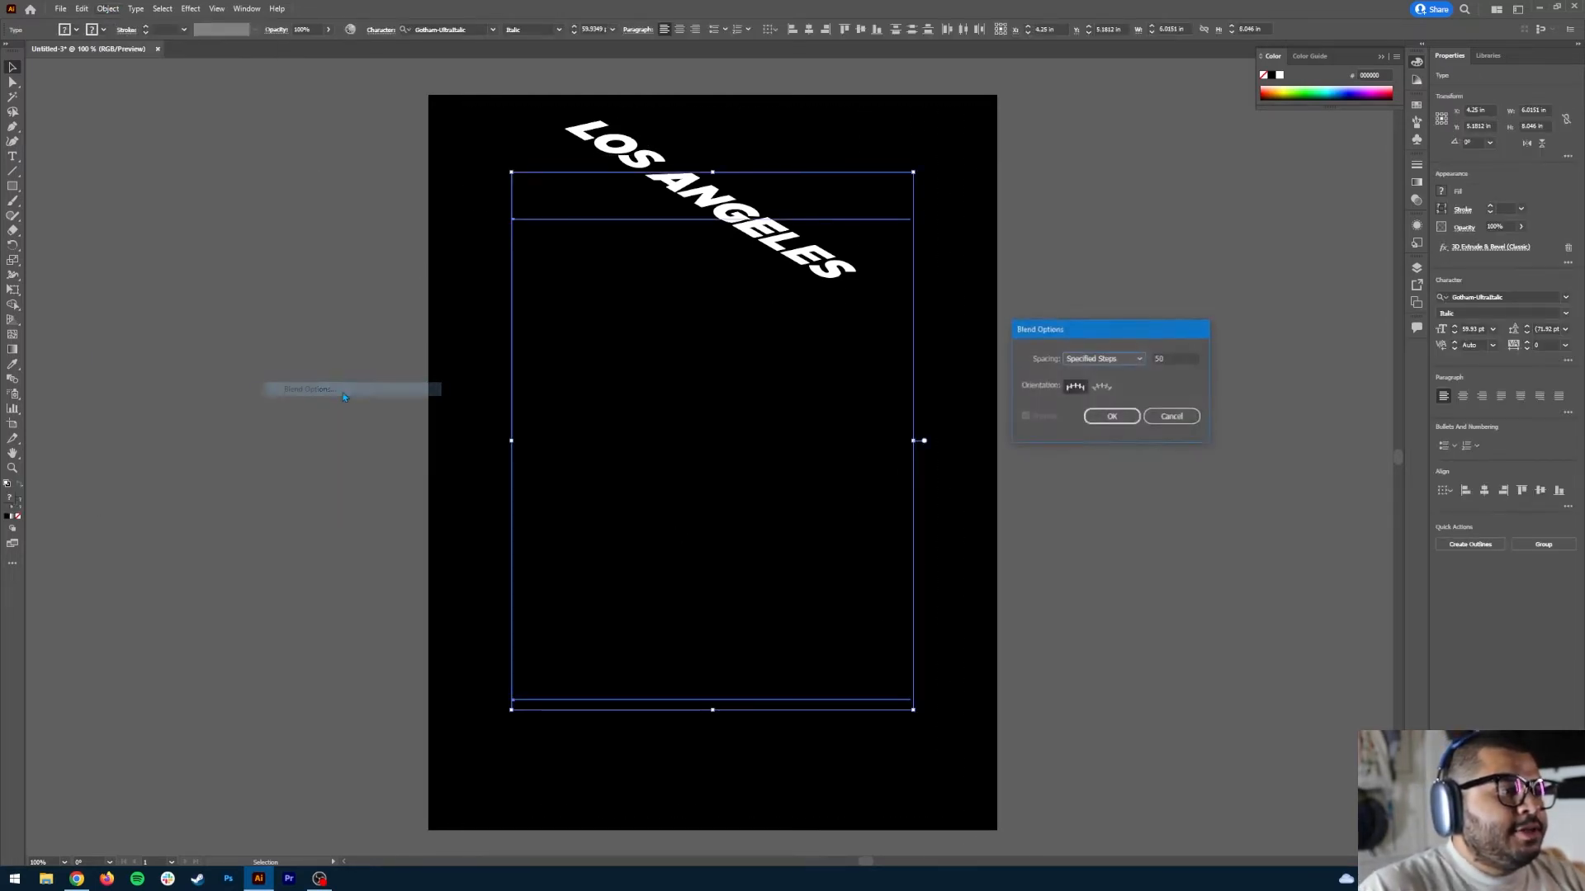
click(1110, 359)
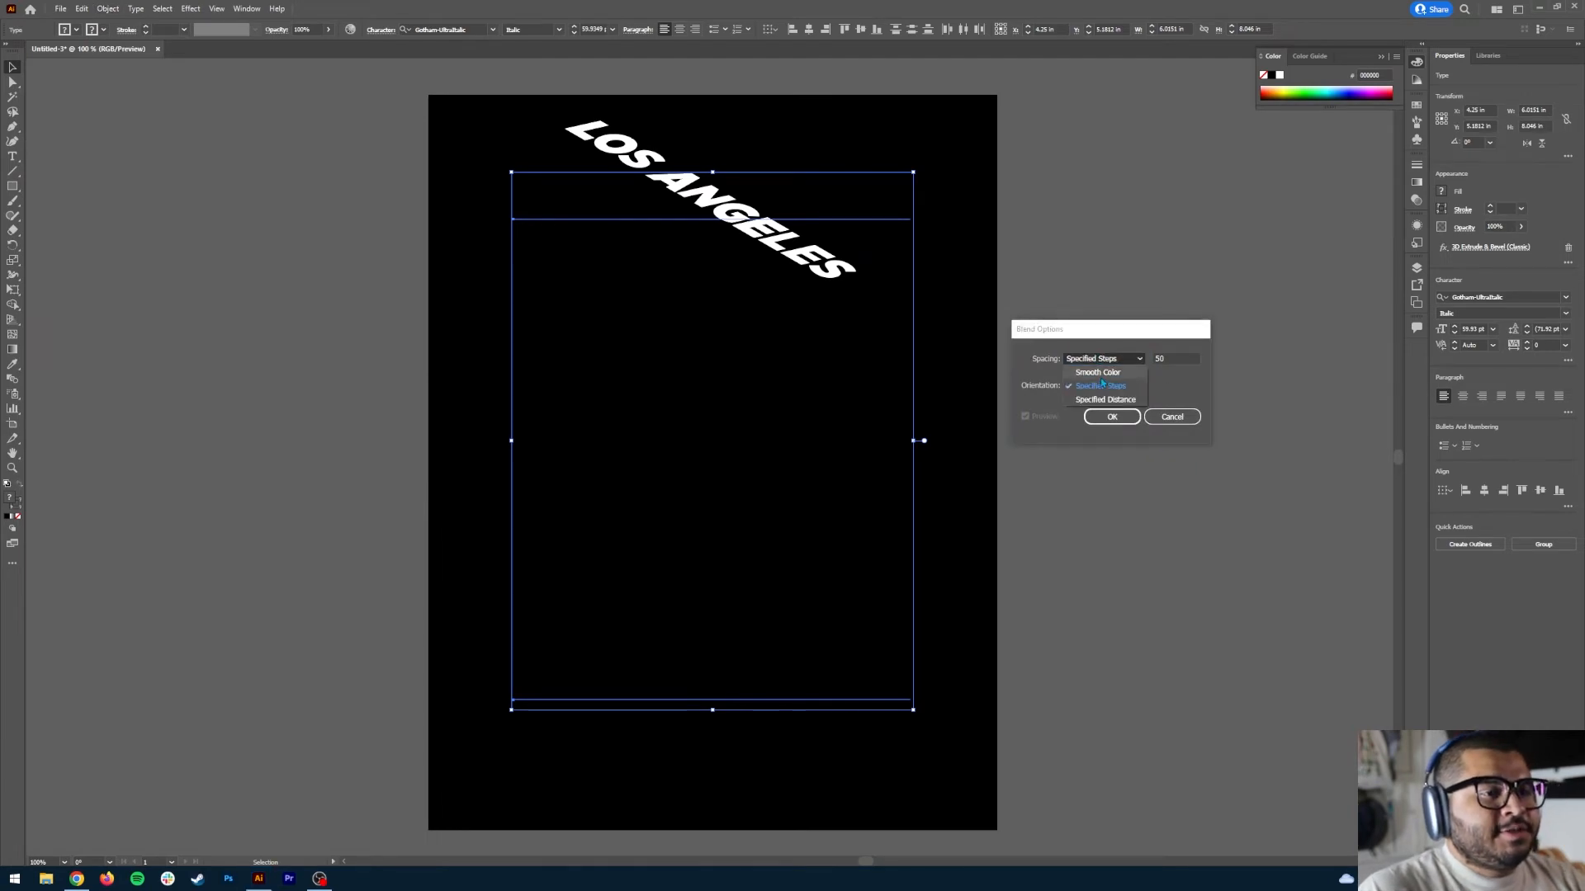
click(1106, 378)
click(1175, 357)
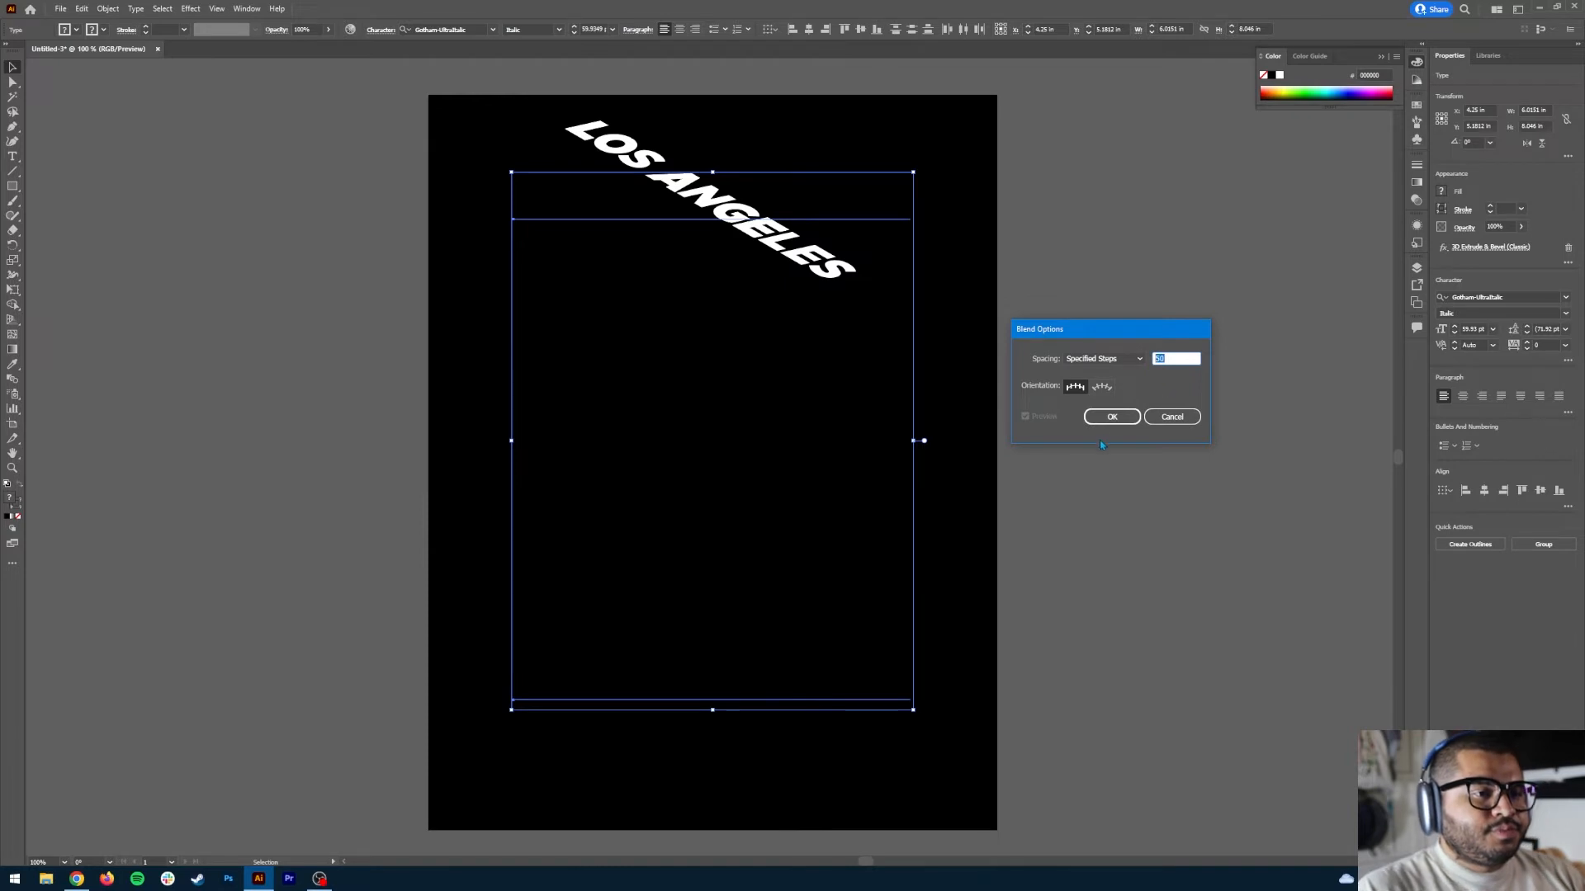
click(1099, 419)
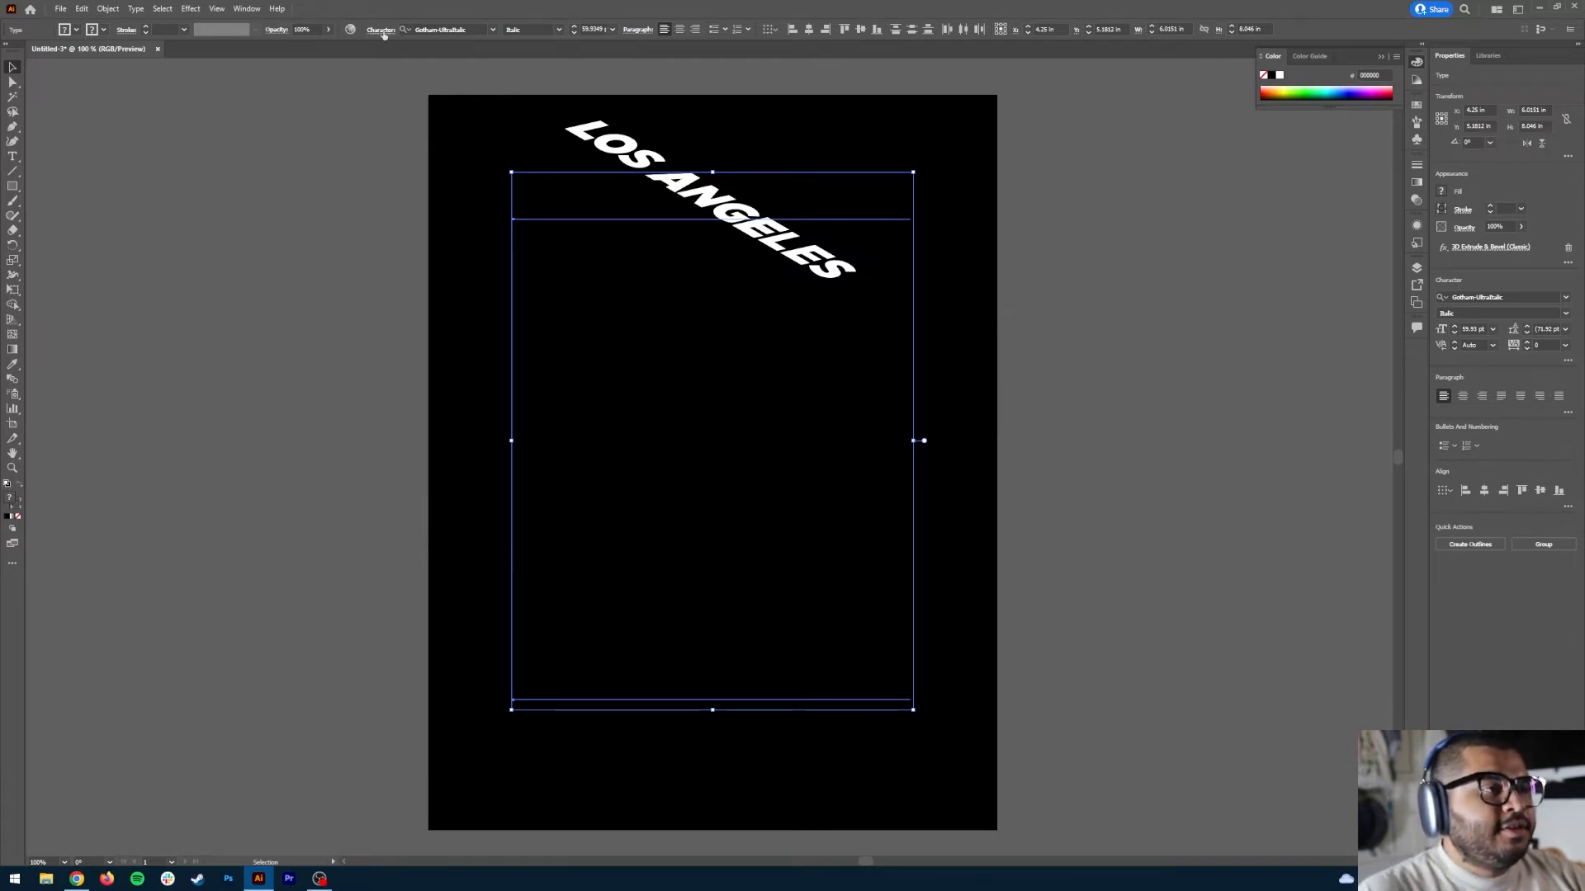
click(110, 8)
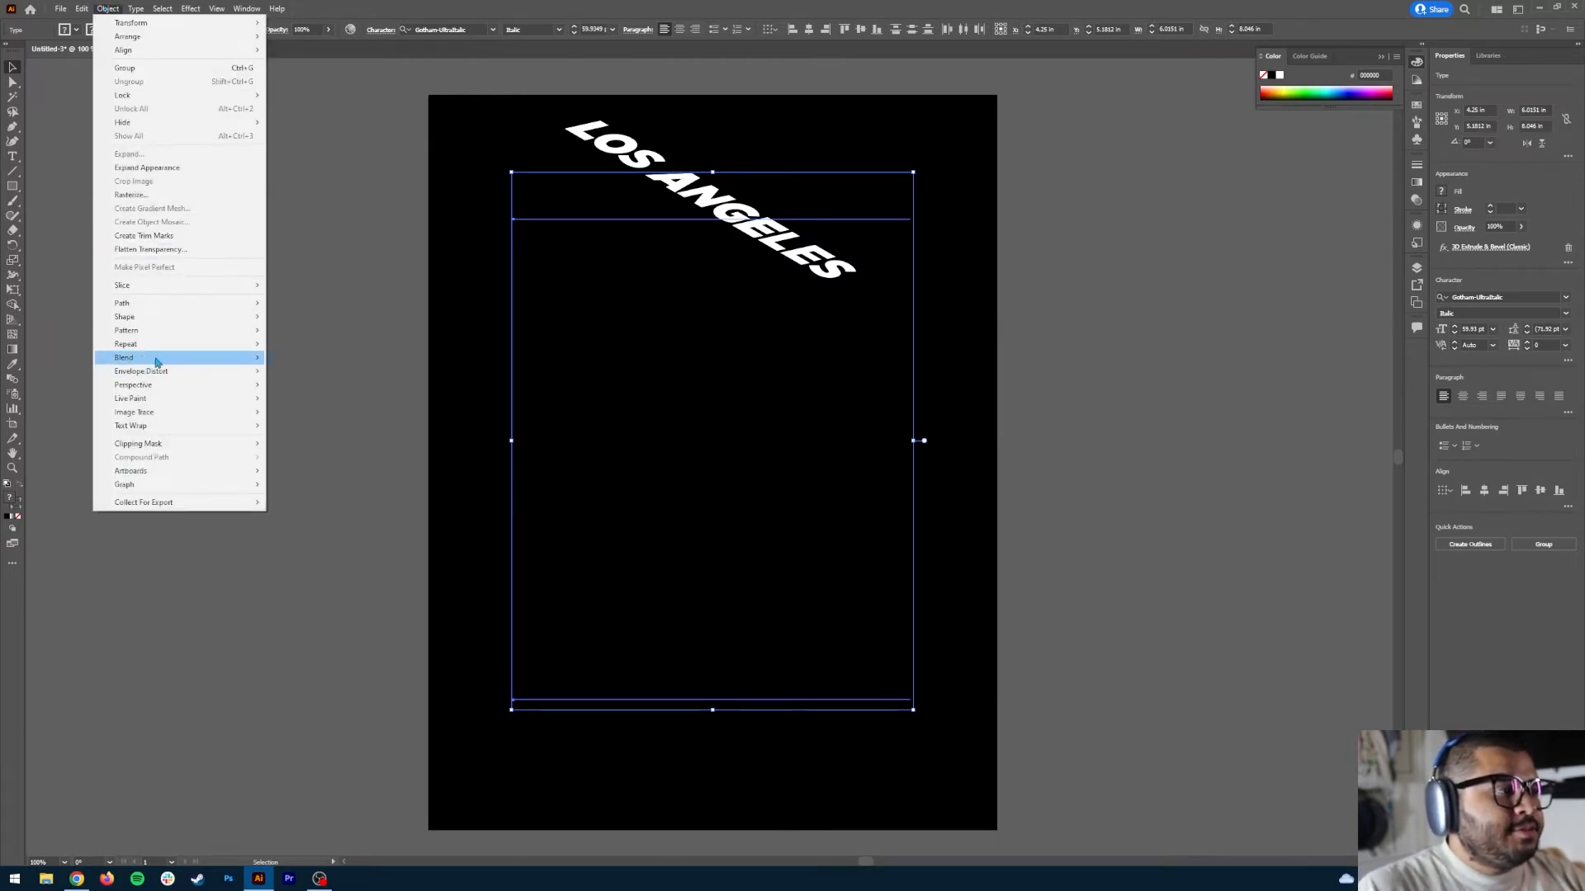
mouse_move(156, 361)
click(360, 361)
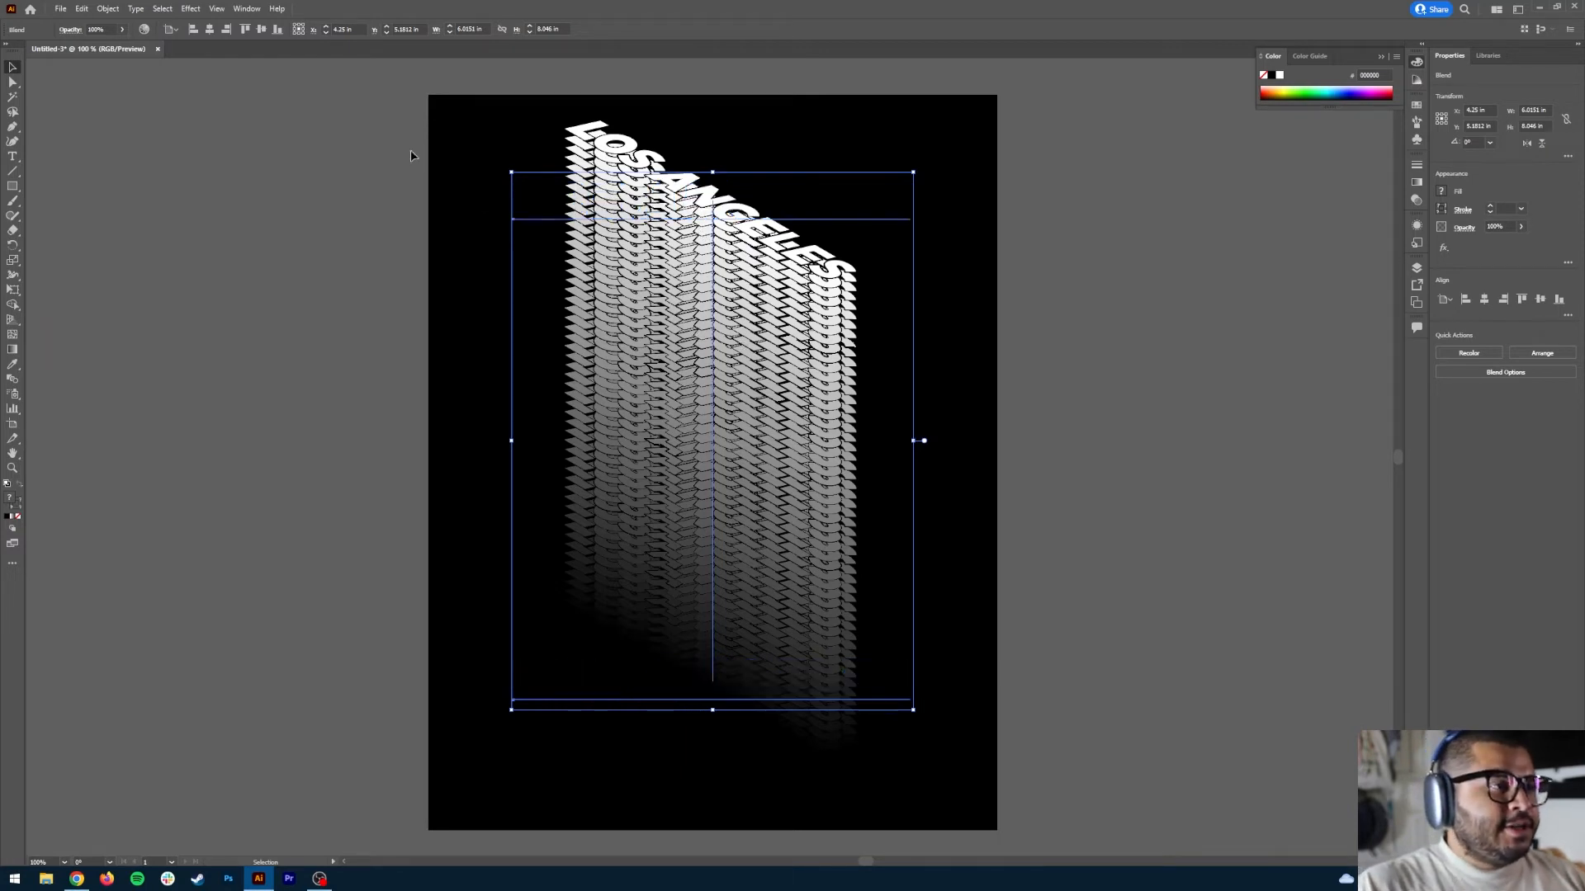
Step: Expand the LOS ANGELES blend and ungroup it into separate text copies
click(108, 8)
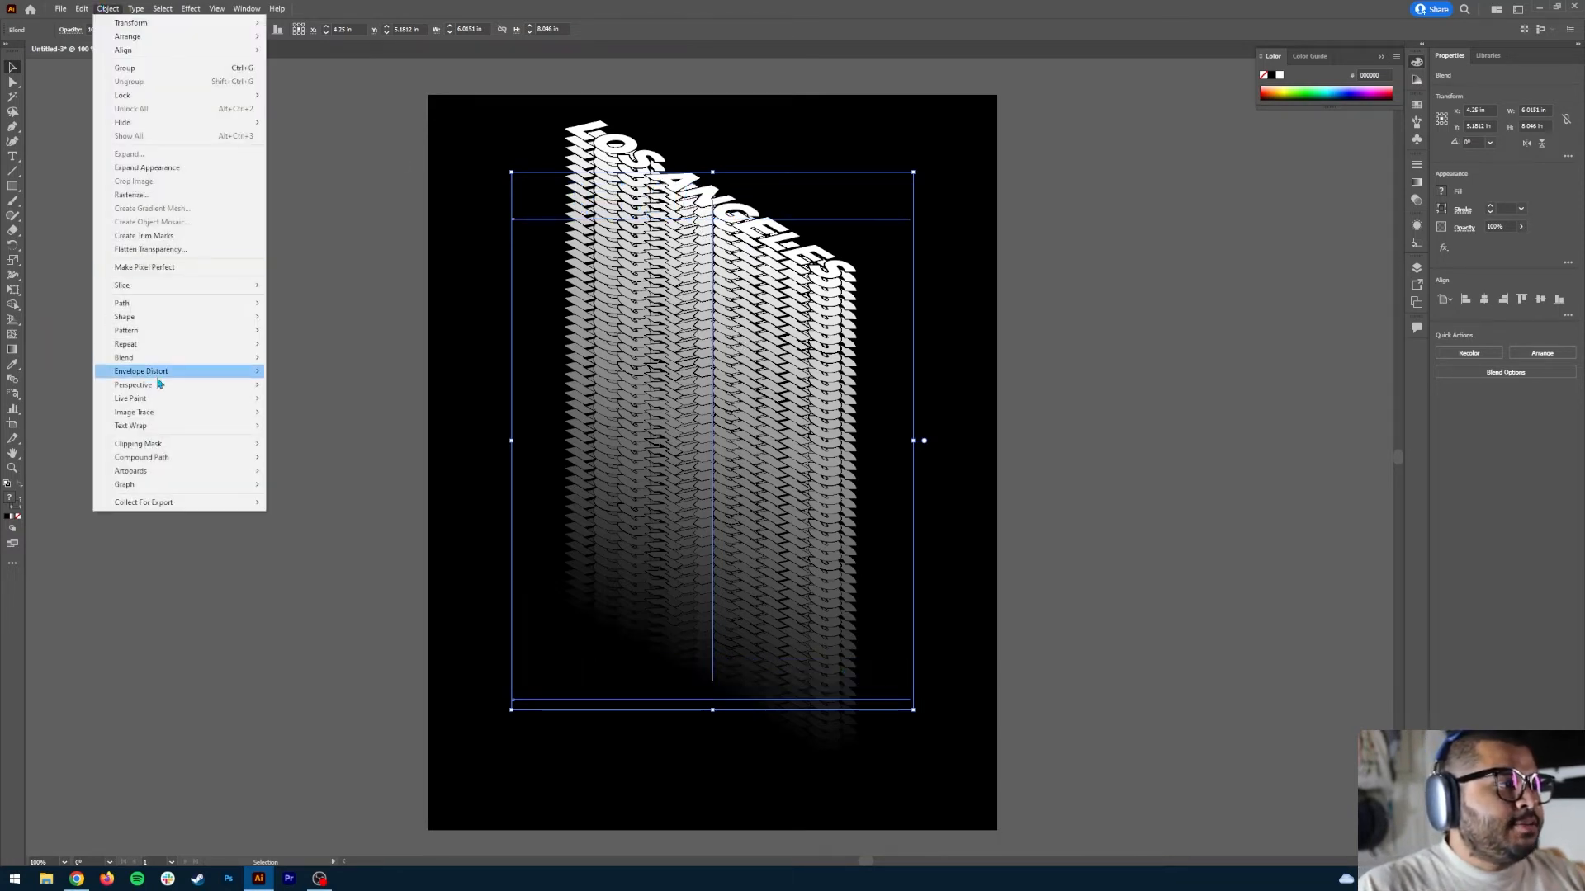
mouse_move(161, 363)
click(343, 418)
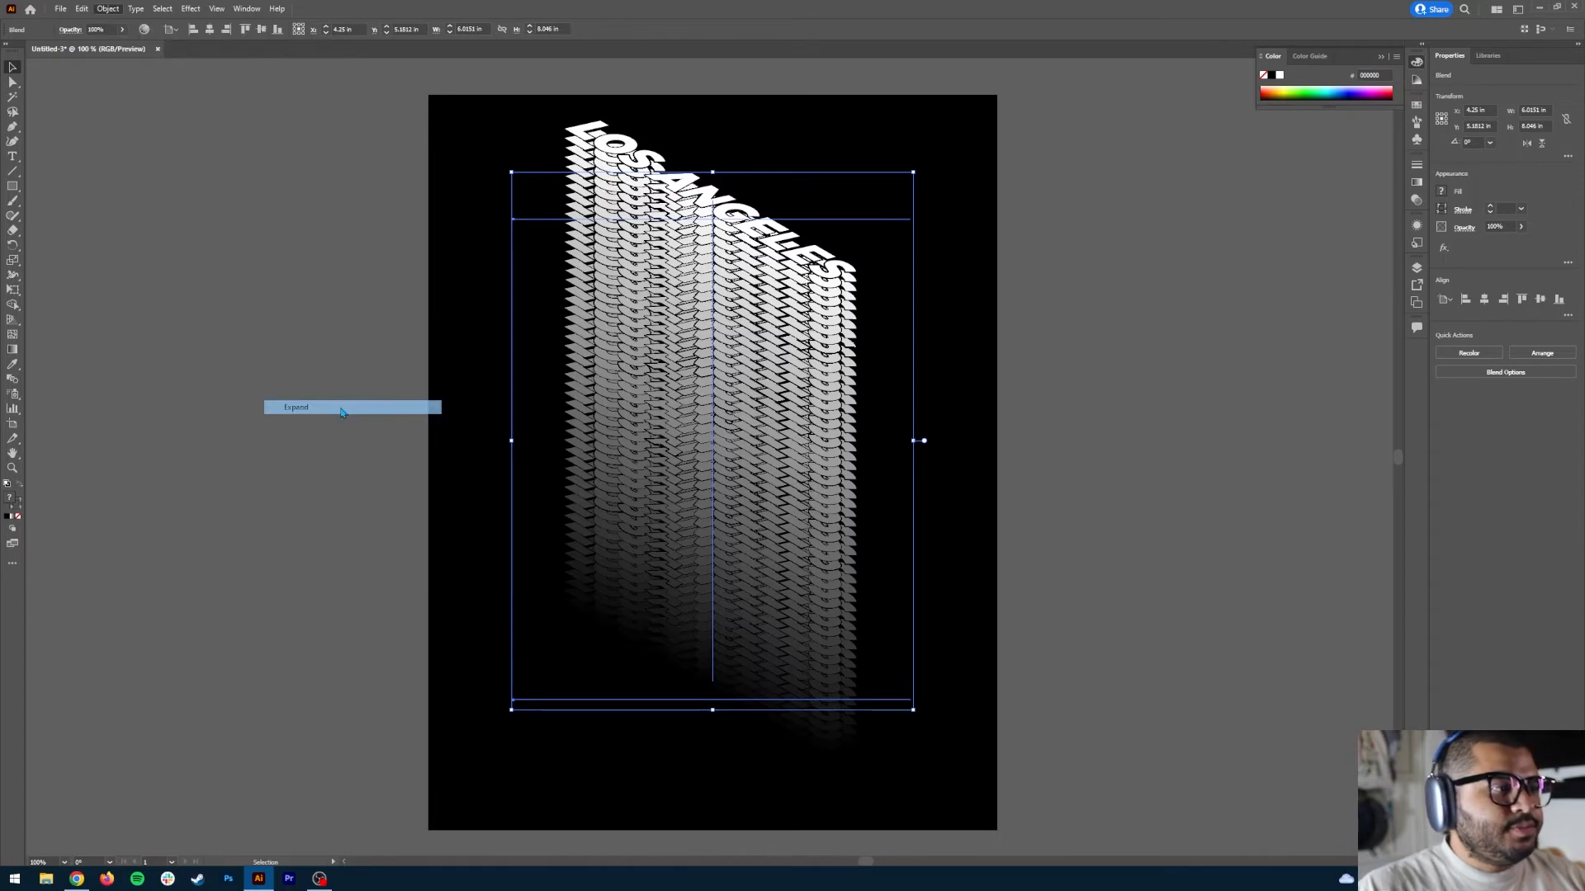
right_click(742, 308)
click(798, 473)
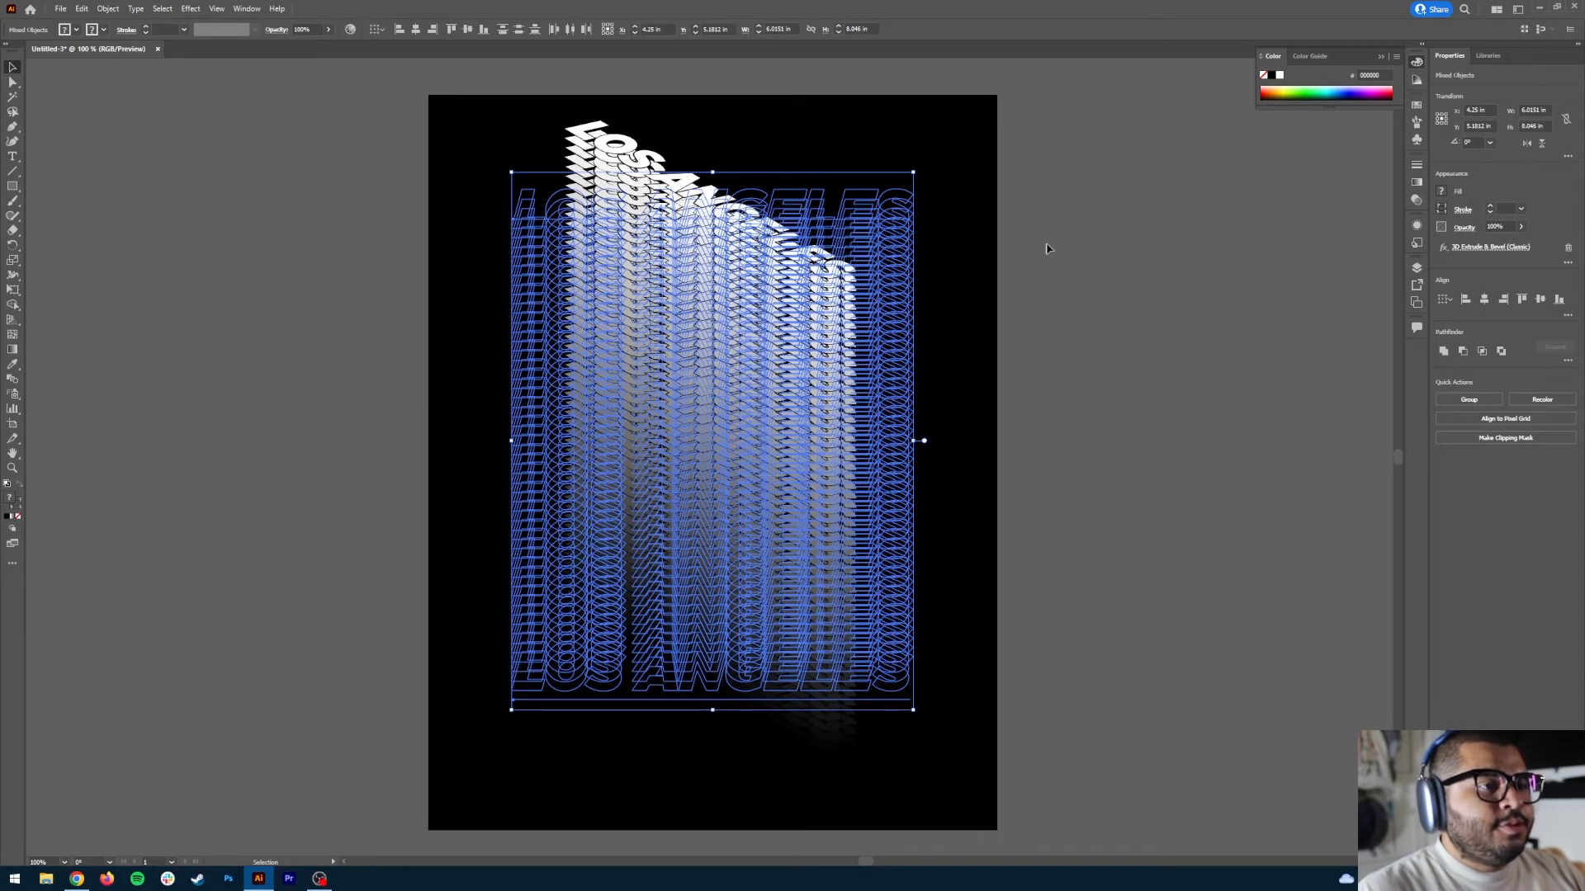
click(1017, 196)
Step: Offset three individual LOS ANGELES copies in the lower half of the stack sideways, alternating left, right and left
drag(607, 203, 758, 694)
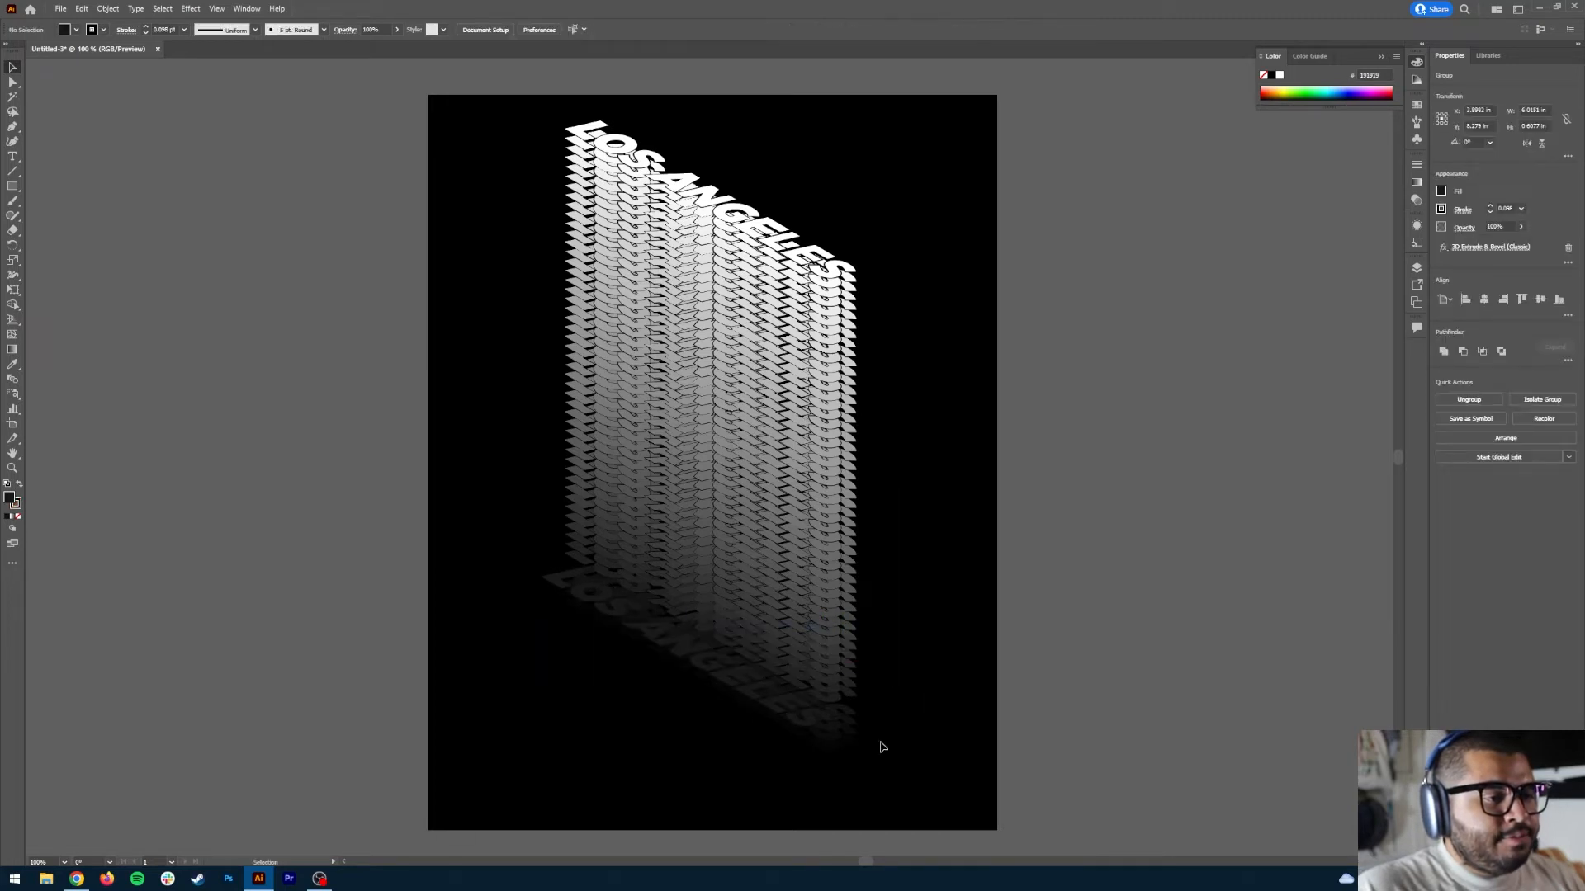
click(760, 753)
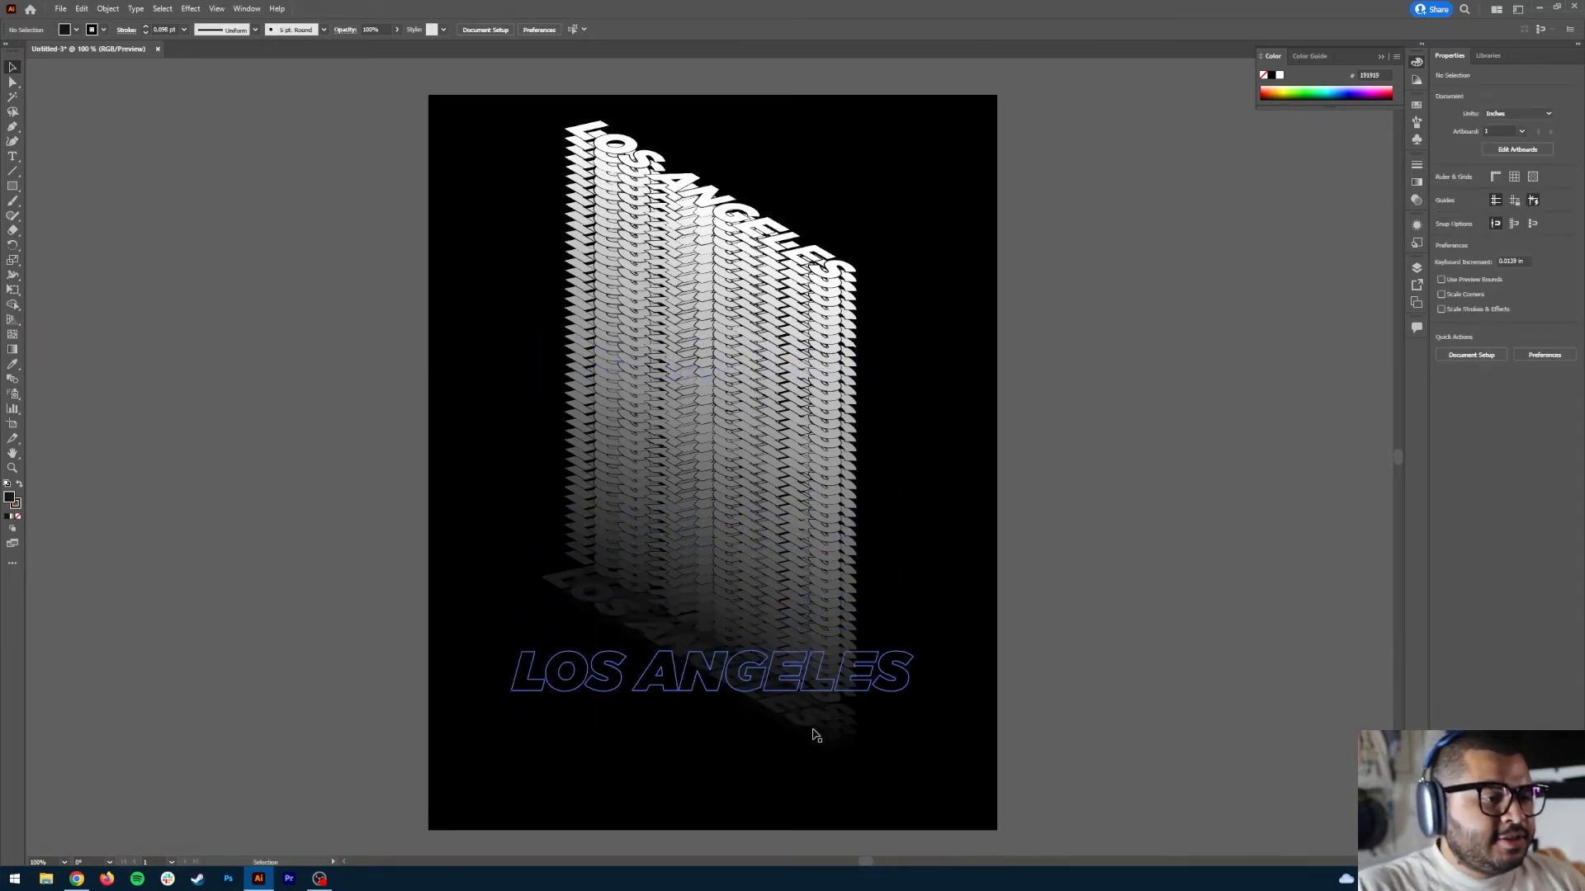
drag(804, 662, 834, 658)
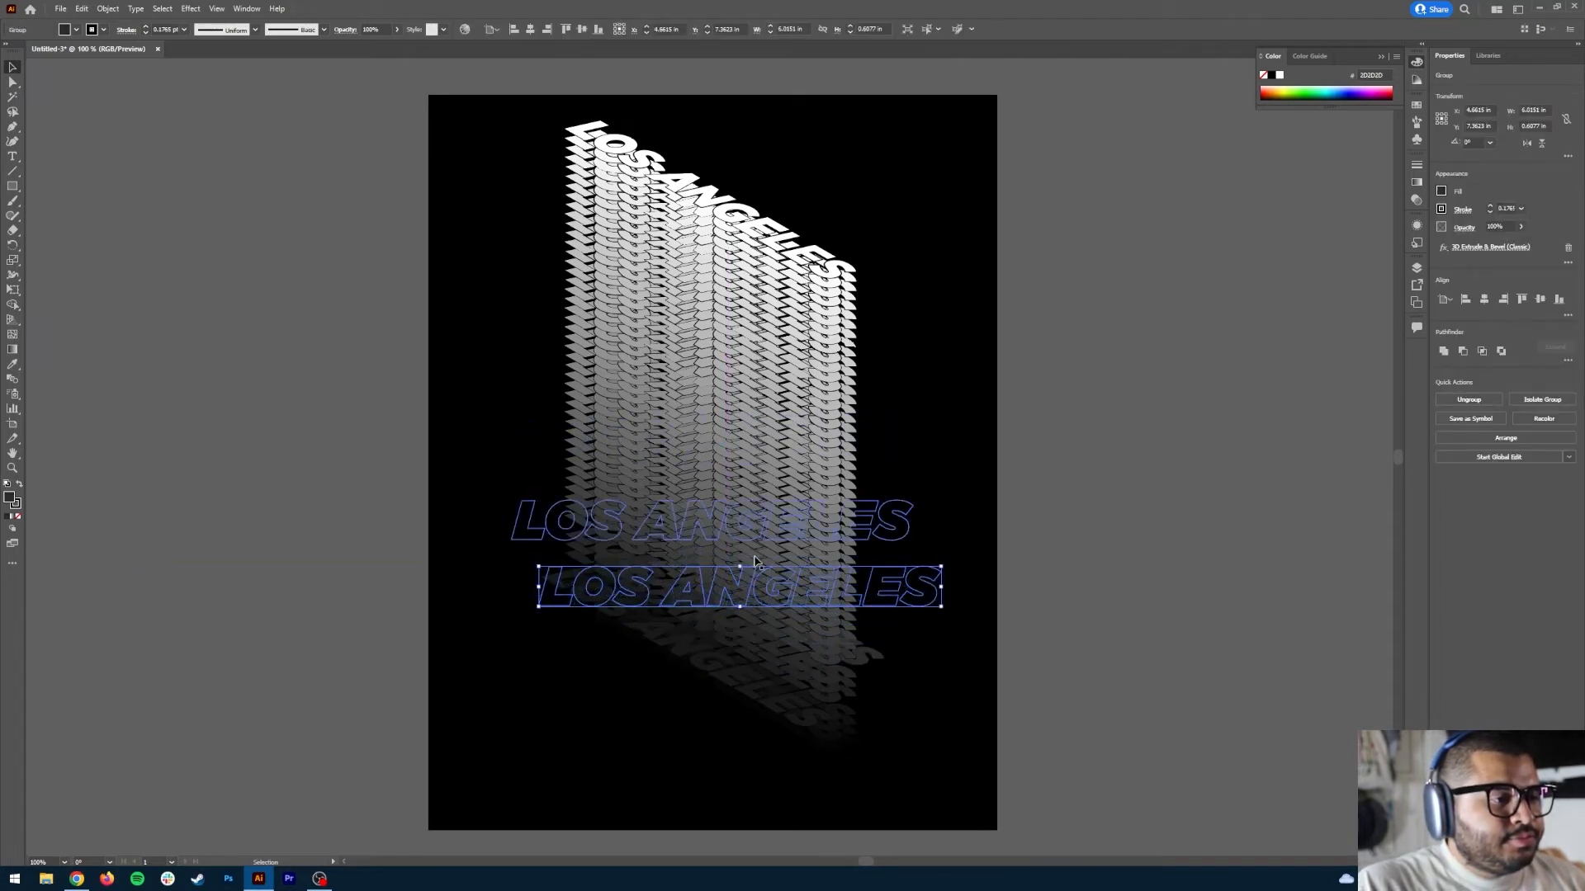
drag(754, 561, 916, 533)
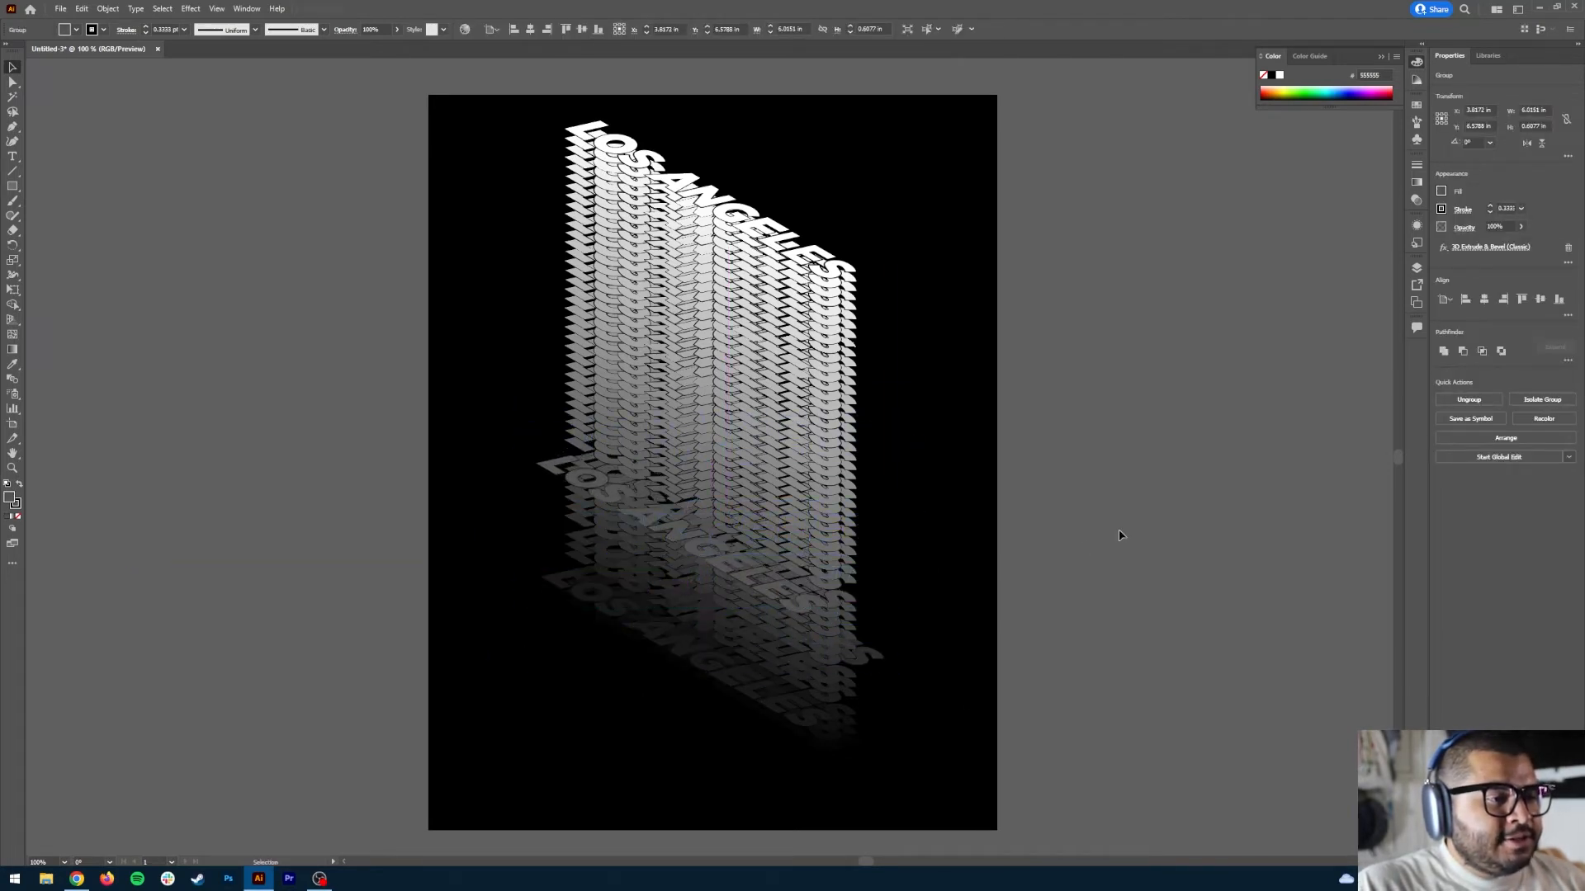
click(1120, 535)
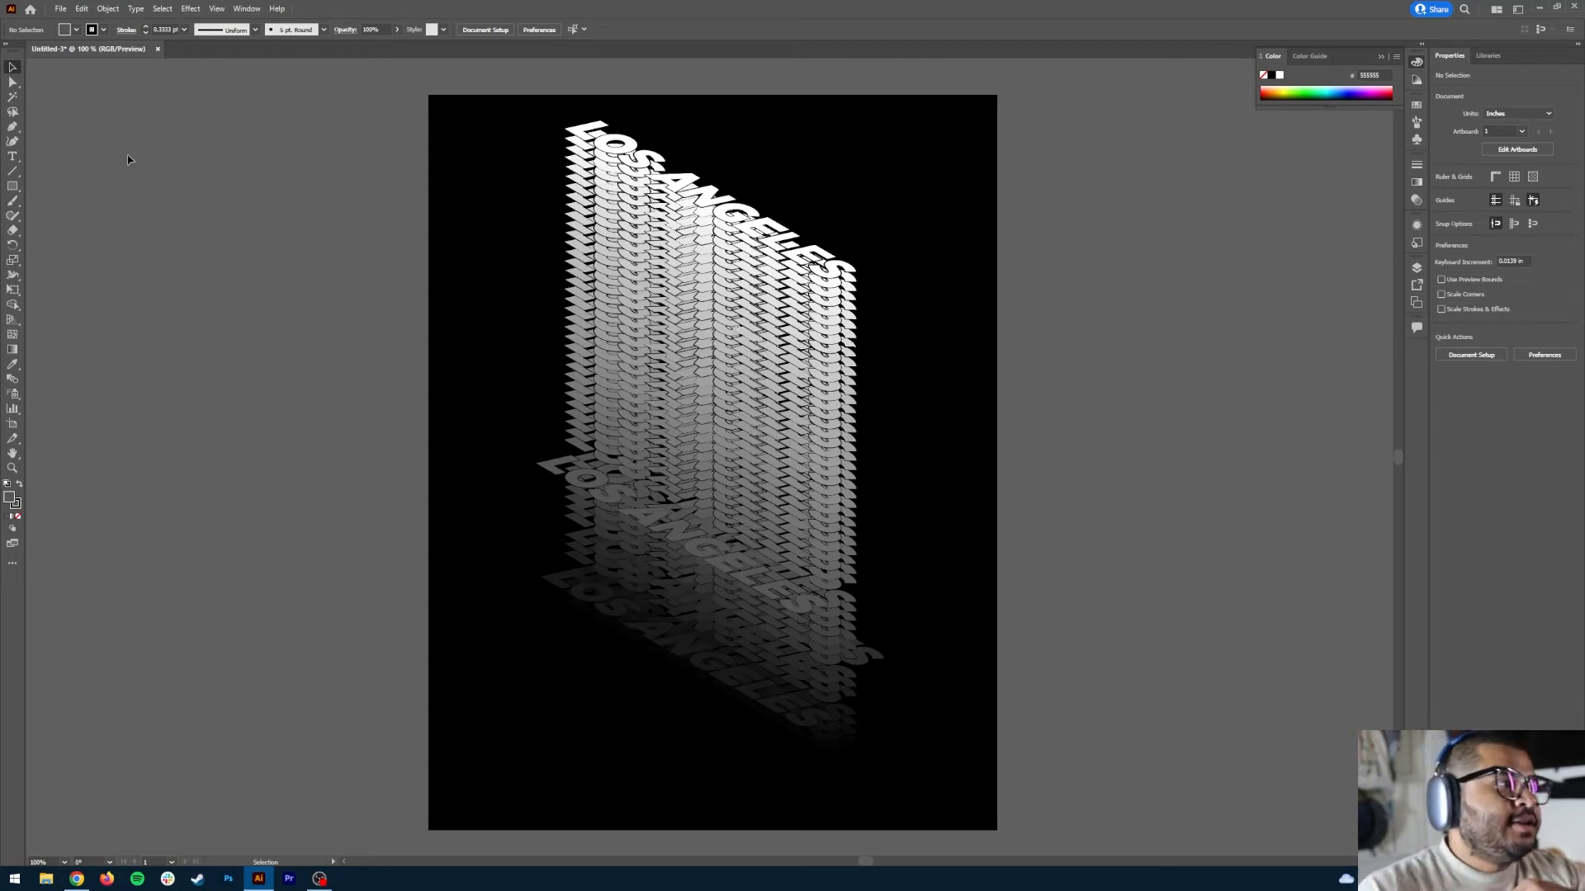
Step: Create a new document with a black artboard background and add the text LOS ANGELES near the top
click(62, 8)
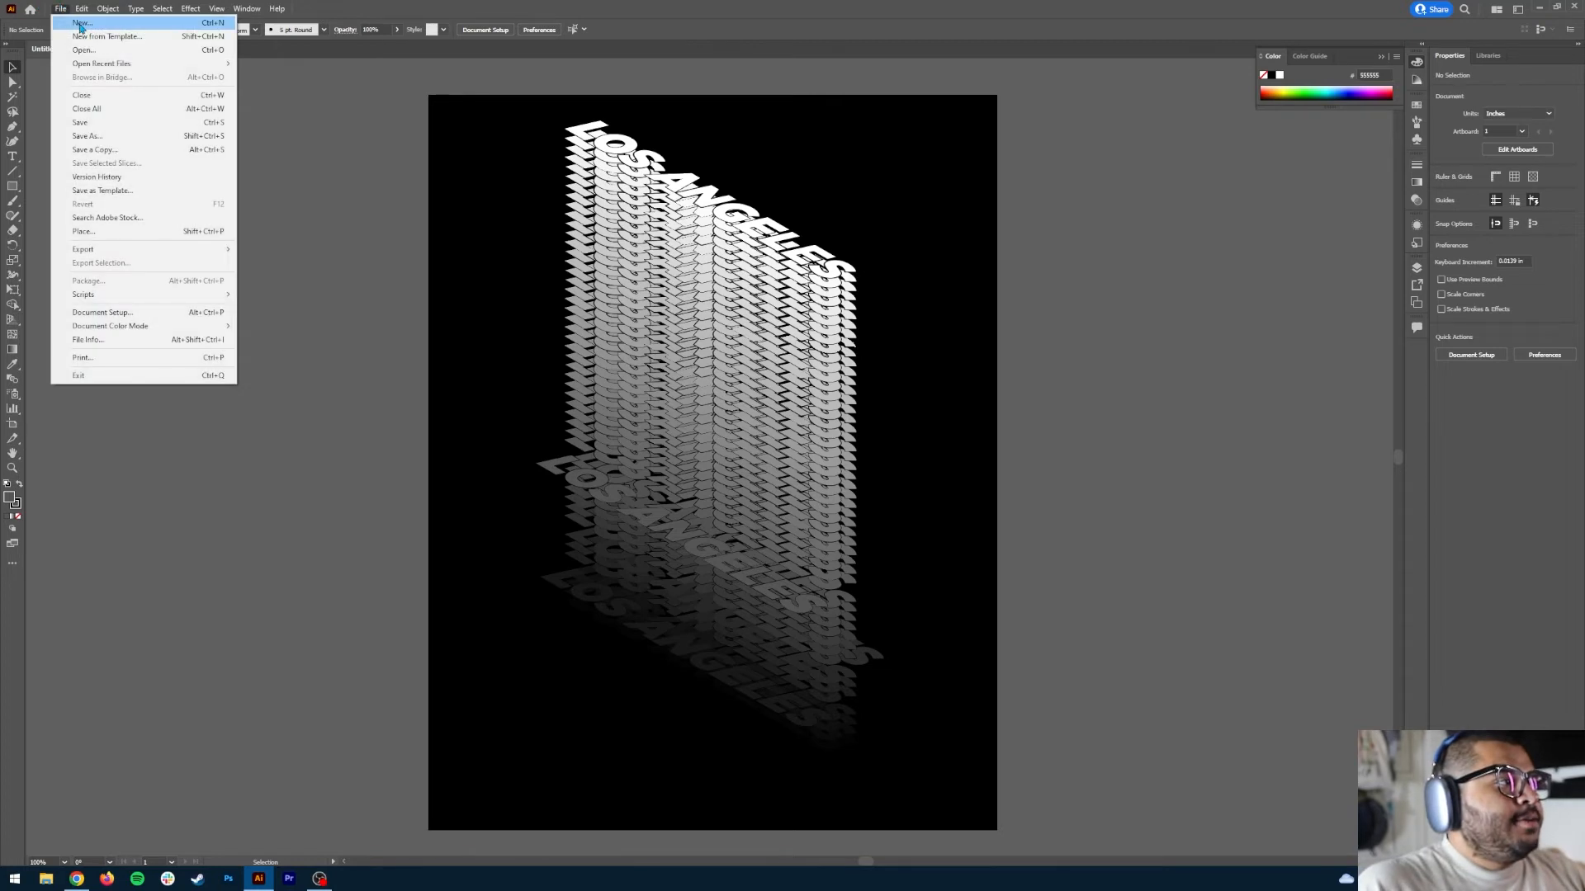
click(76, 25)
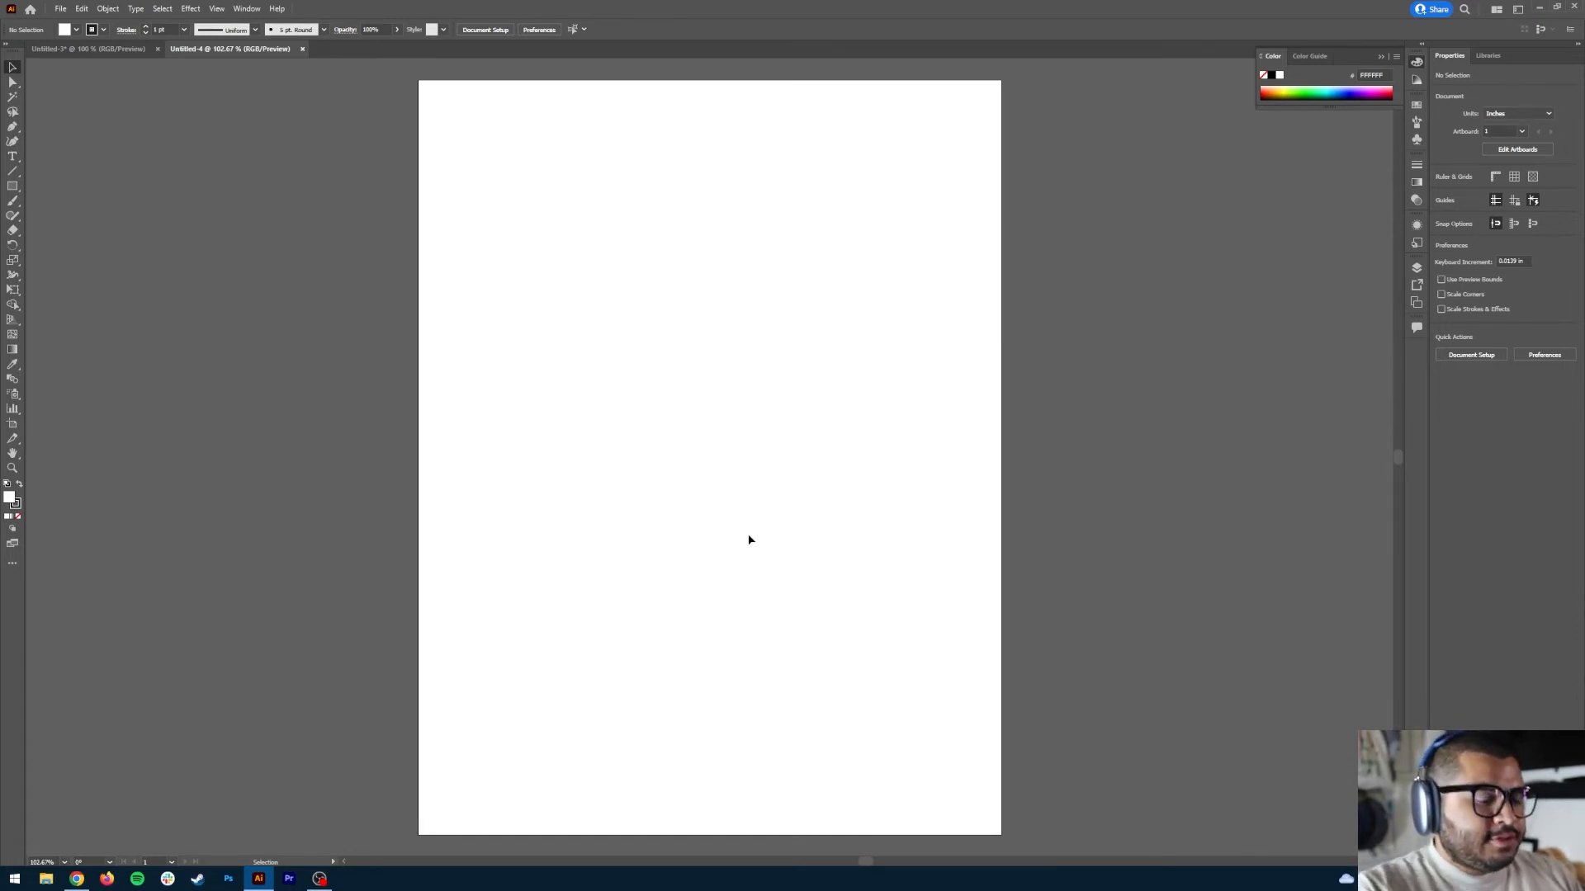
key(ctrl+alt+p)
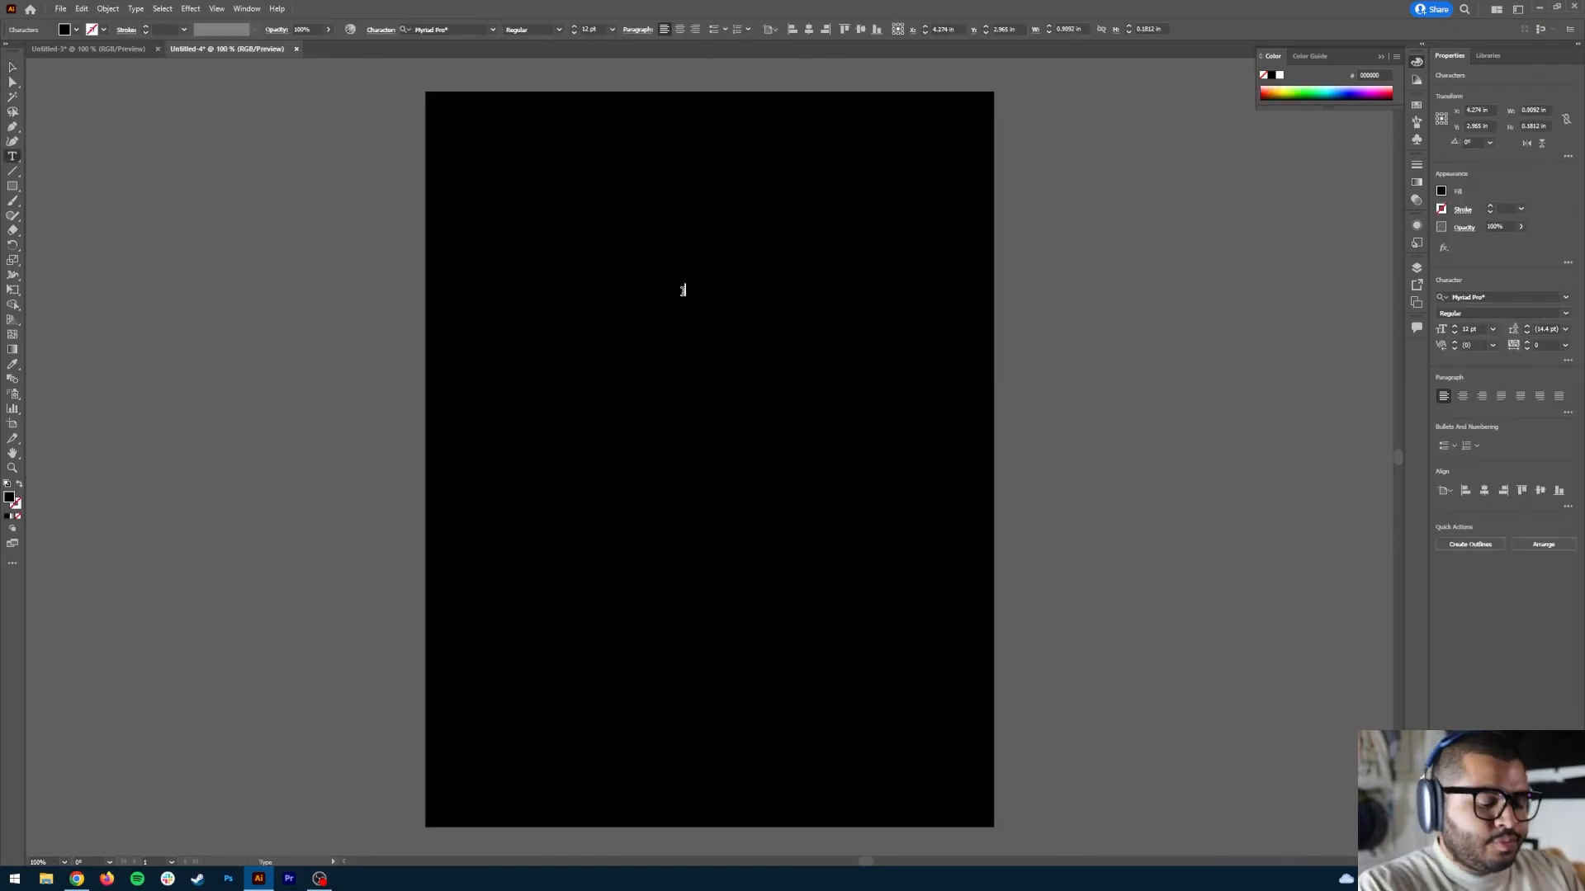
click(683, 287)
text(LOS ANGELES)
Step: Apply a flat, slanted classic 3D Extrude & Bevel effect to the white LOS ANGELES text in the new document
click(190, 9)
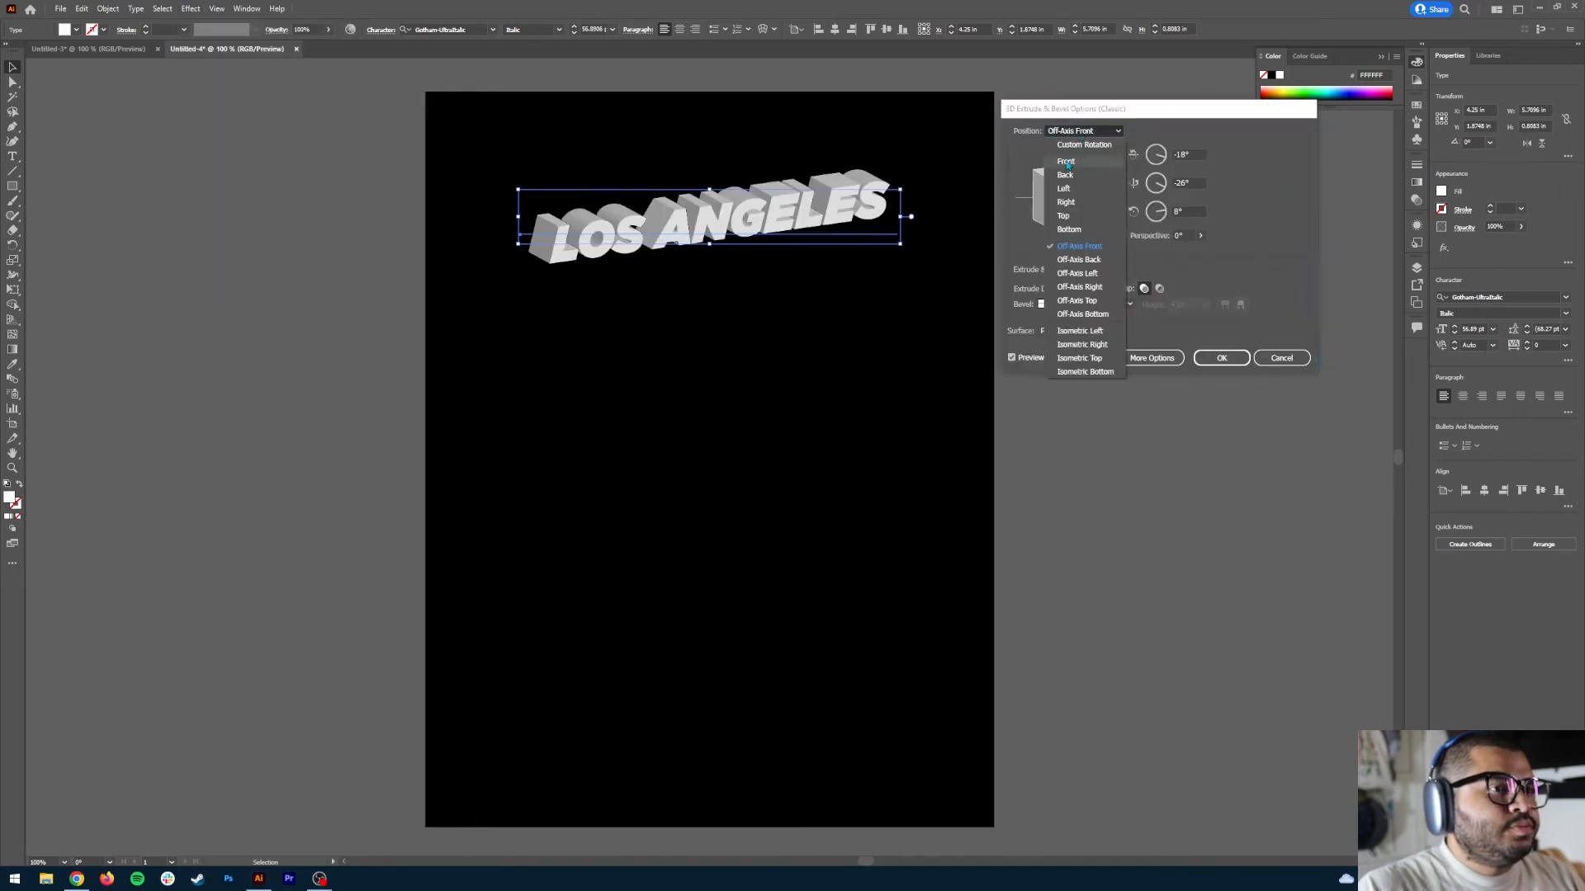
drag(1054, 194, 1073, 202)
click(1217, 357)
Step: Place a copy of the slanted LOS ANGELES text directly below, near the bottom of the artboard, with a black fill
drag(745, 234, 745, 698)
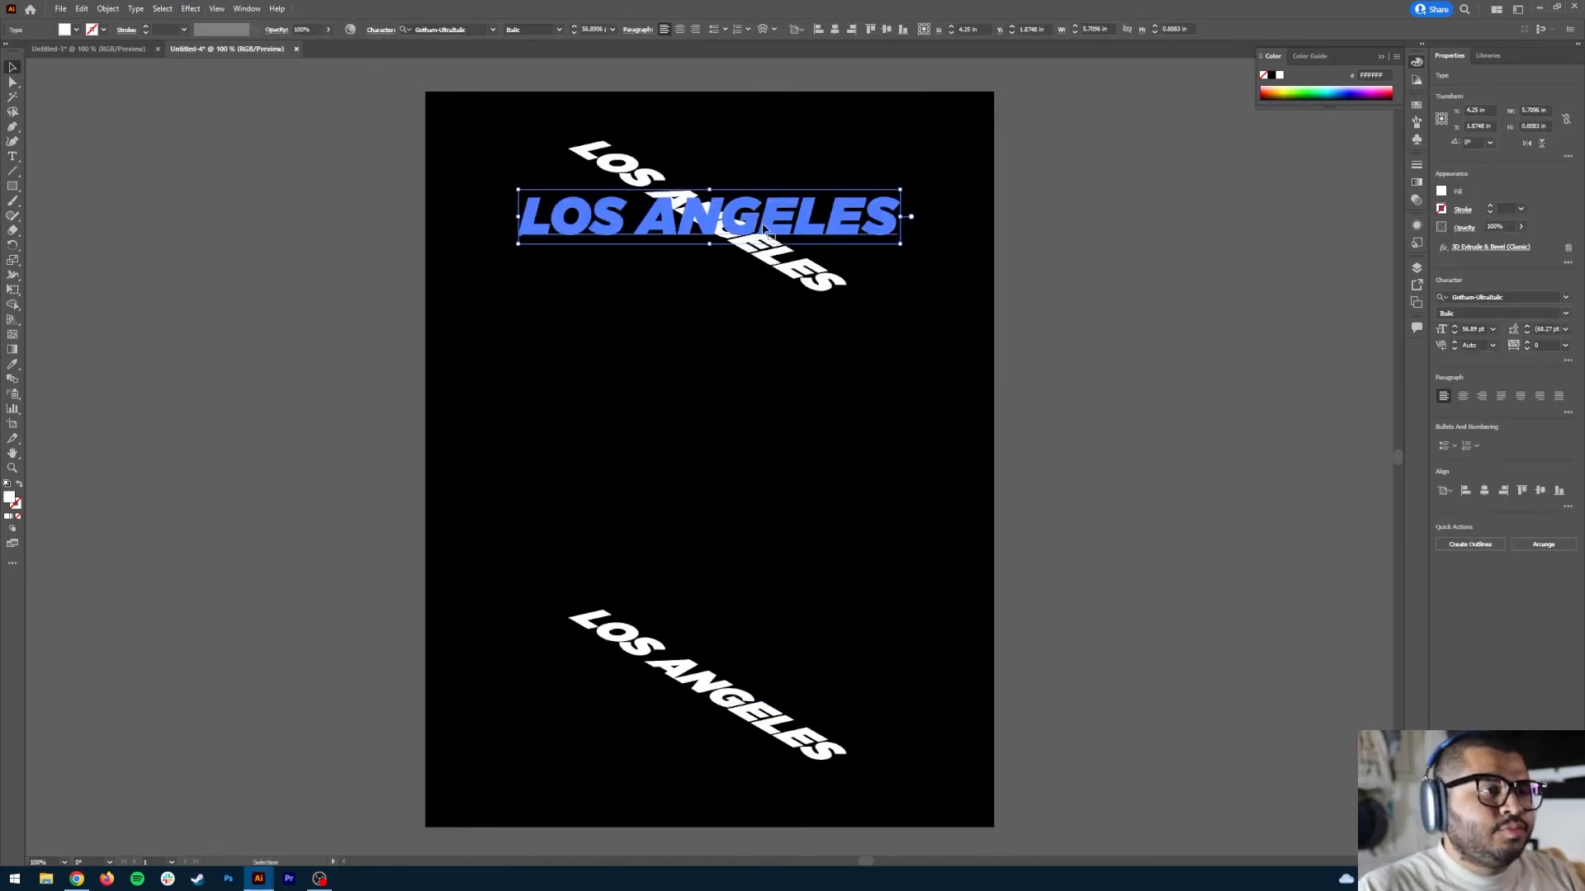
key(ctrl+z)
click(495, 196)
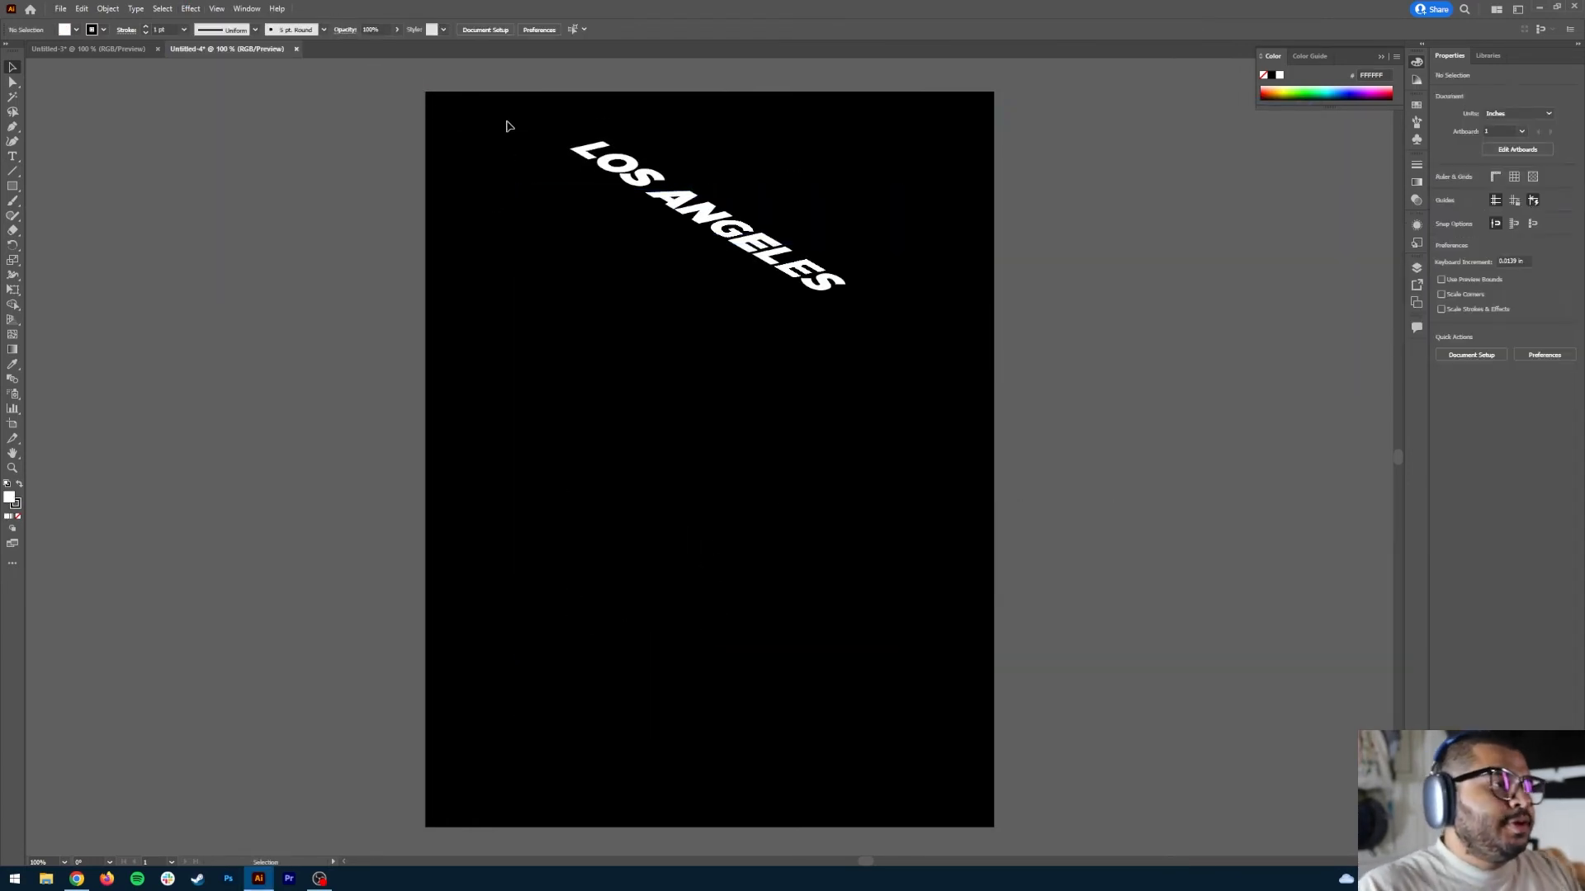
Step: Blend the white and black slanted LOS ANGELES texts using 360 specified steps
drag(506, 129, 951, 801)
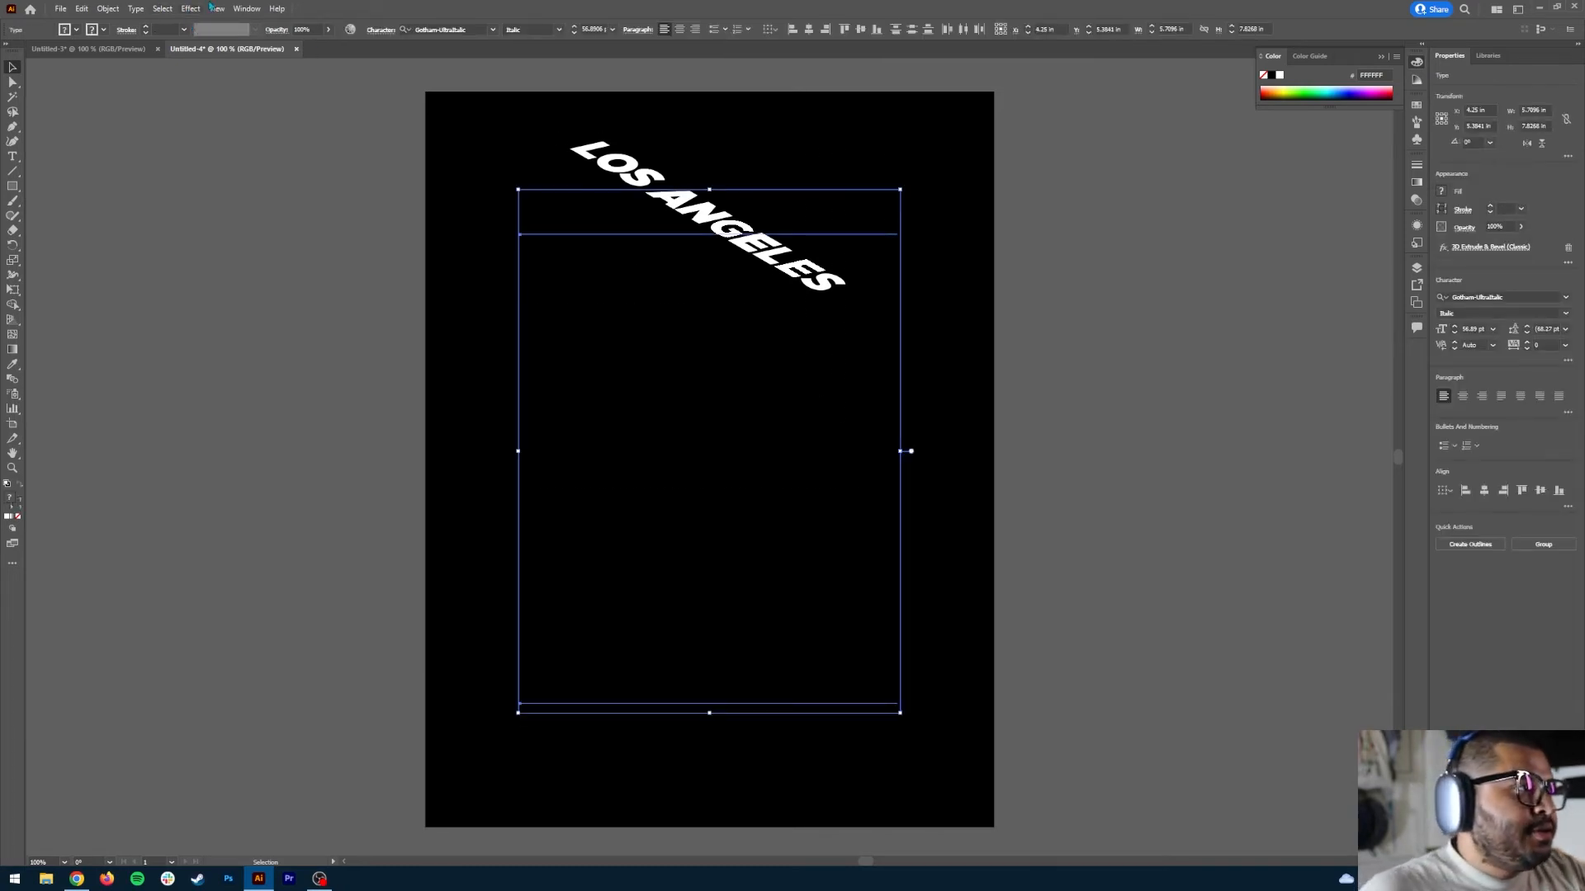
click(108, 8)
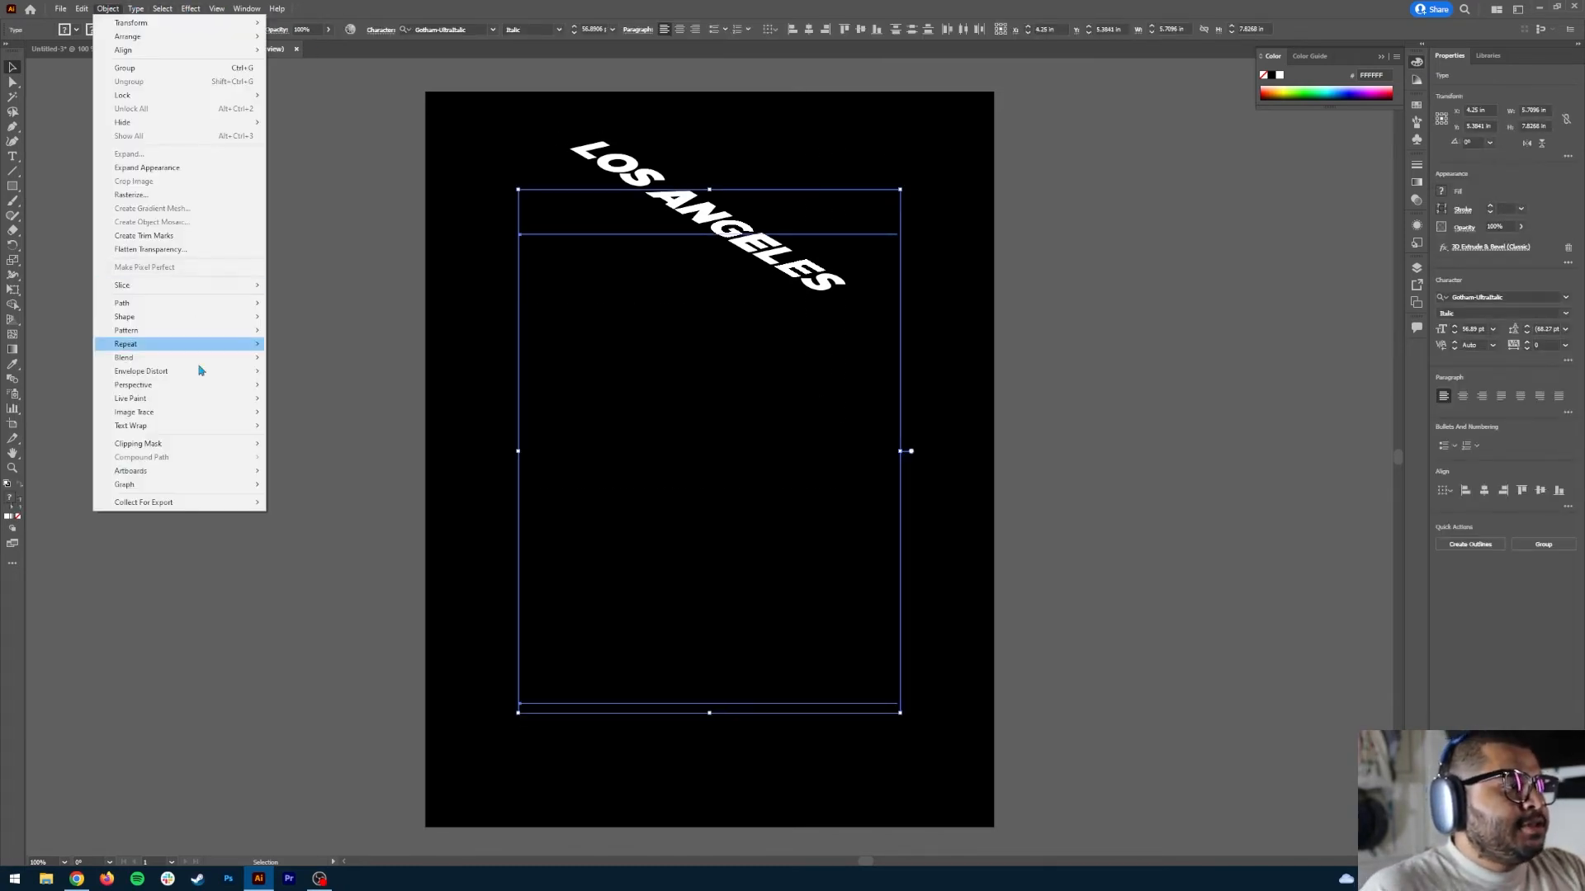
mouse_move(195, 358)
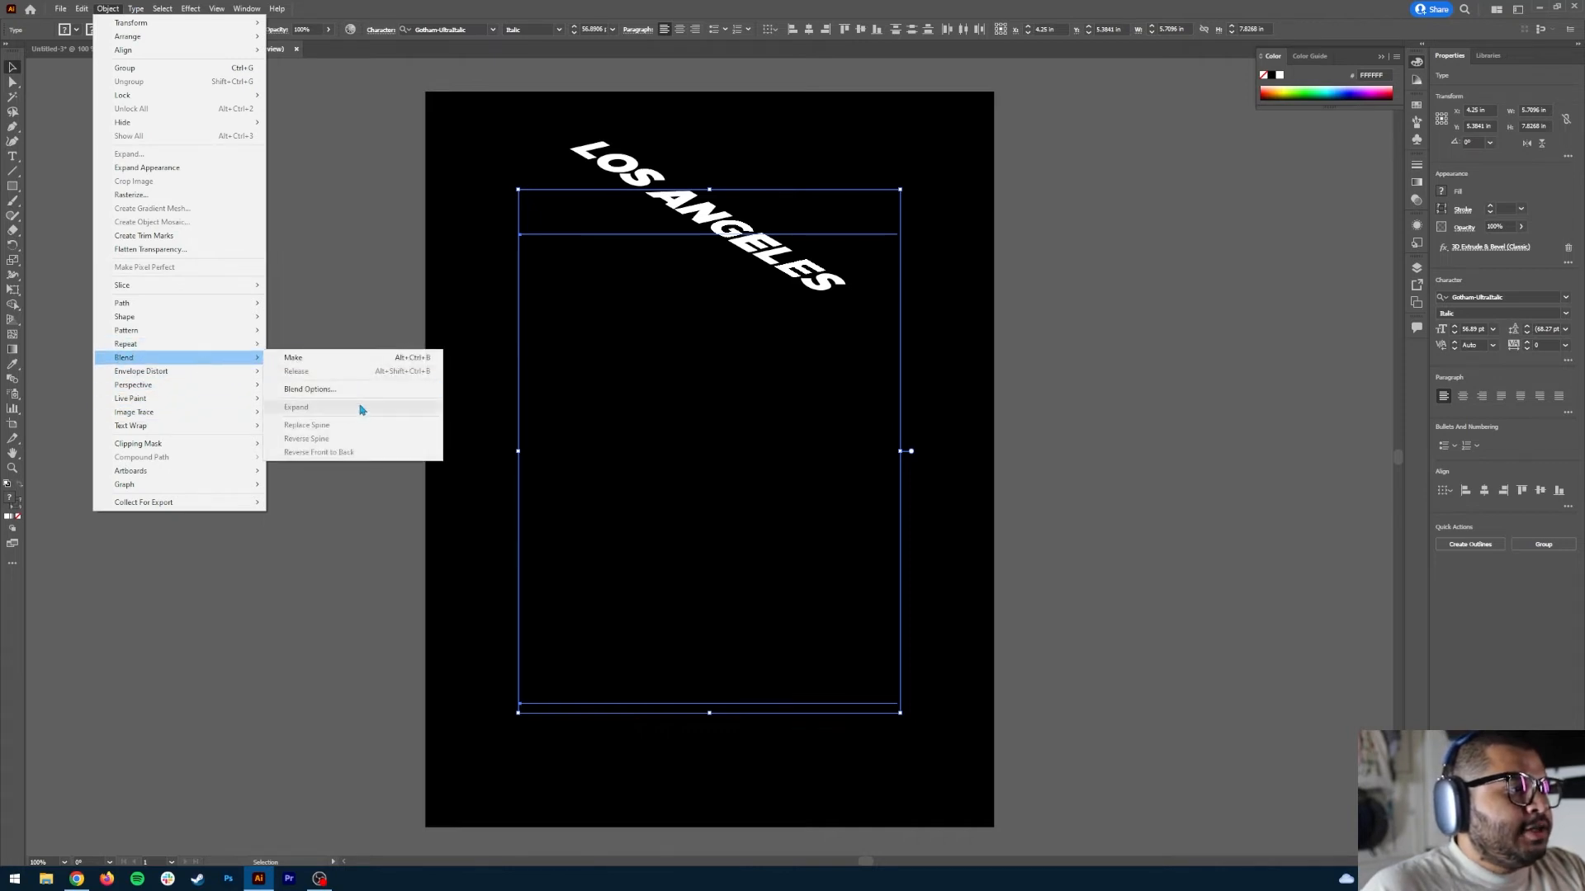
click(355, 390)
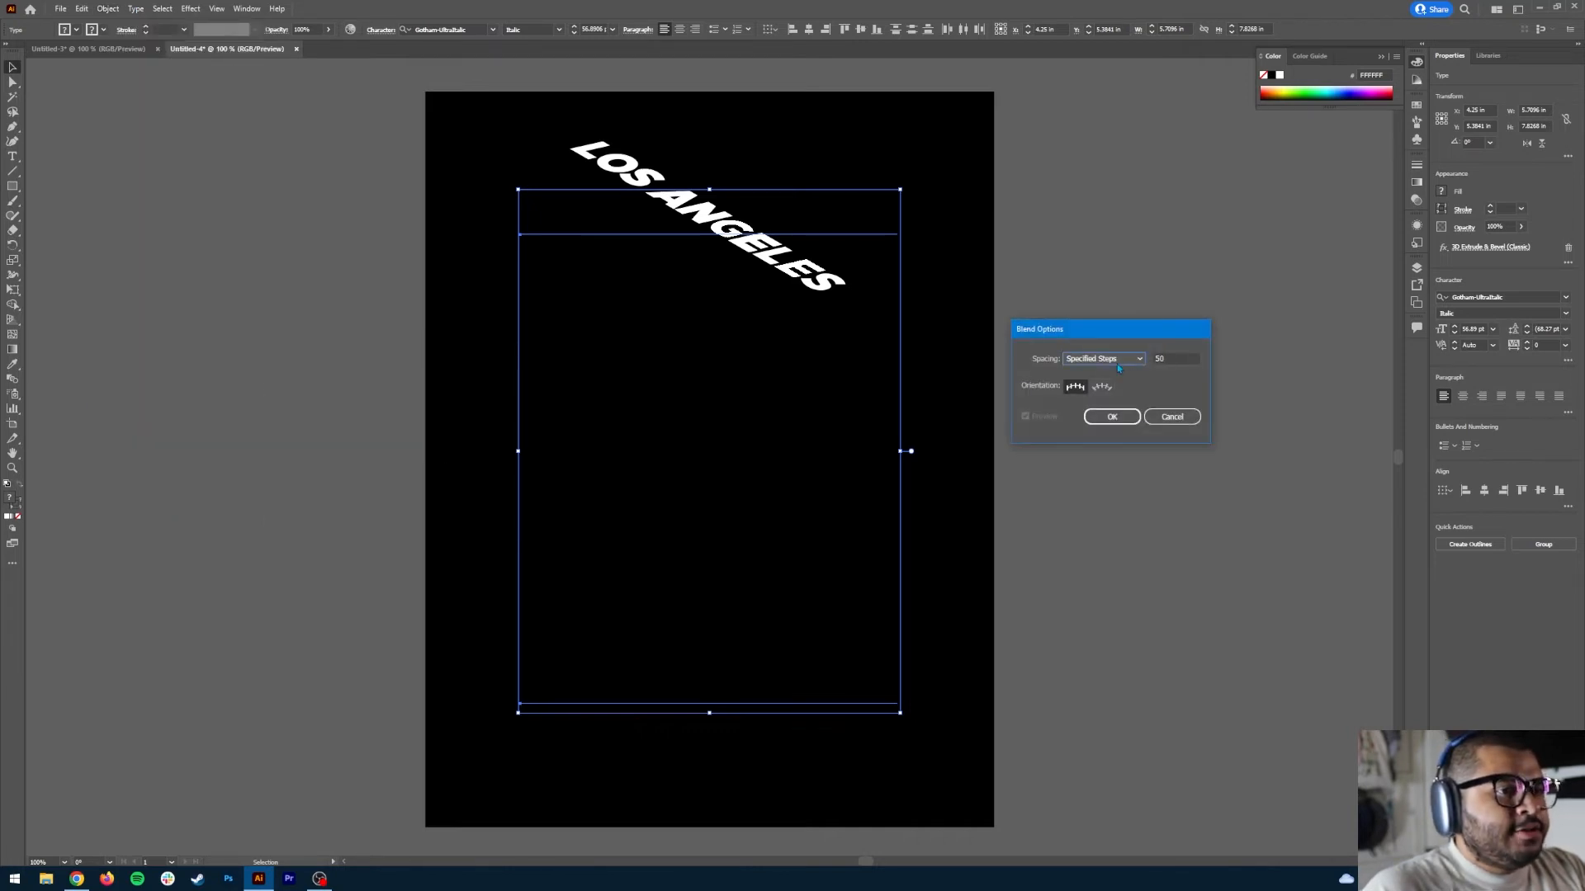
double_click(1172, 358)
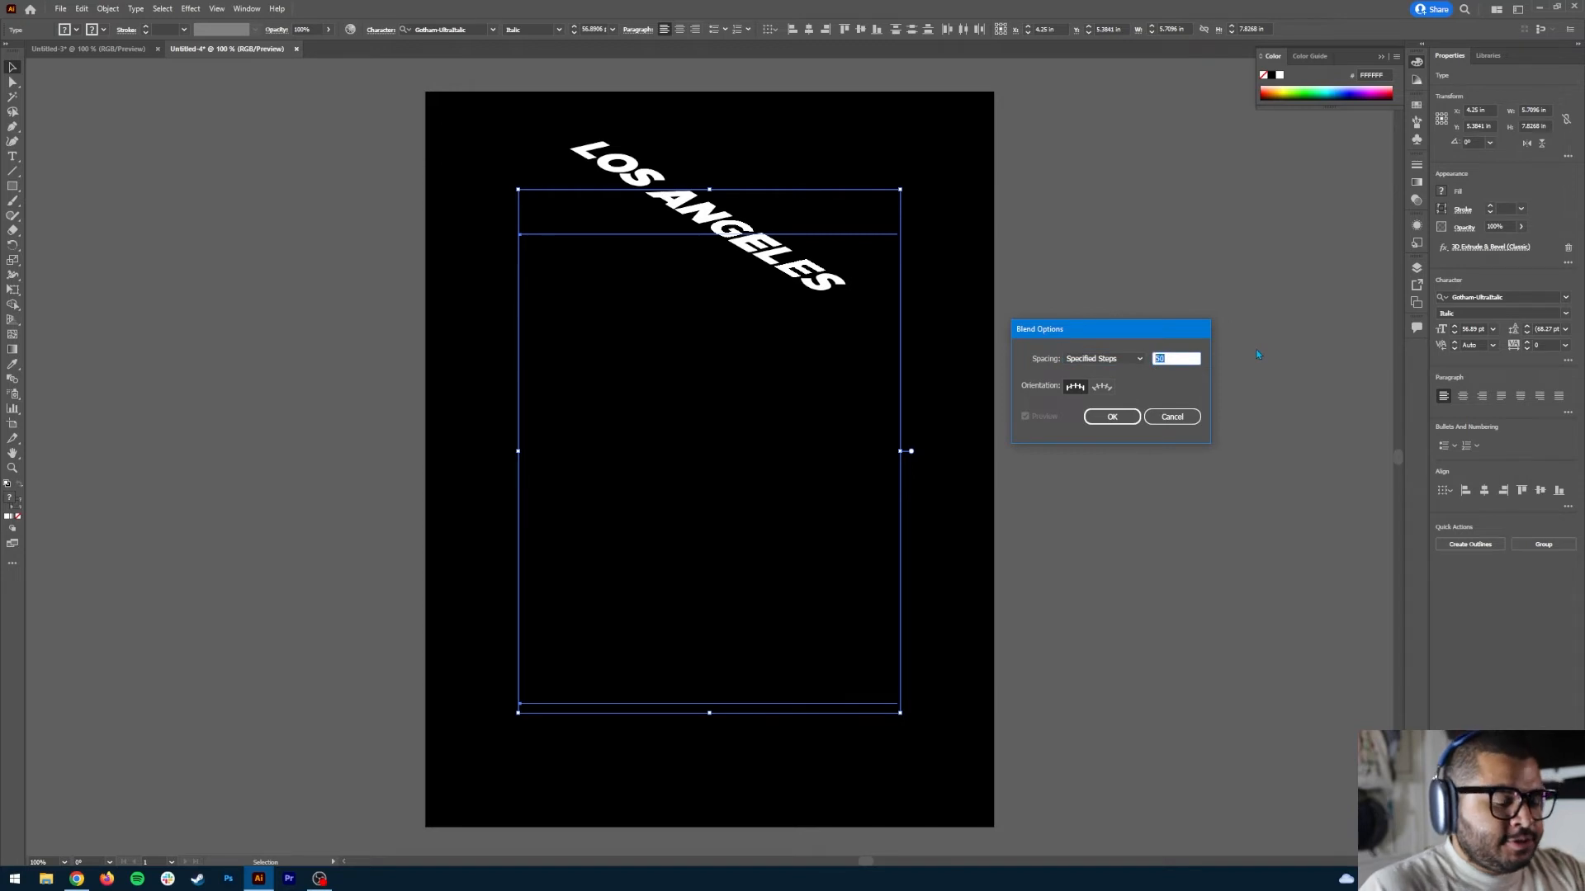
text(30)
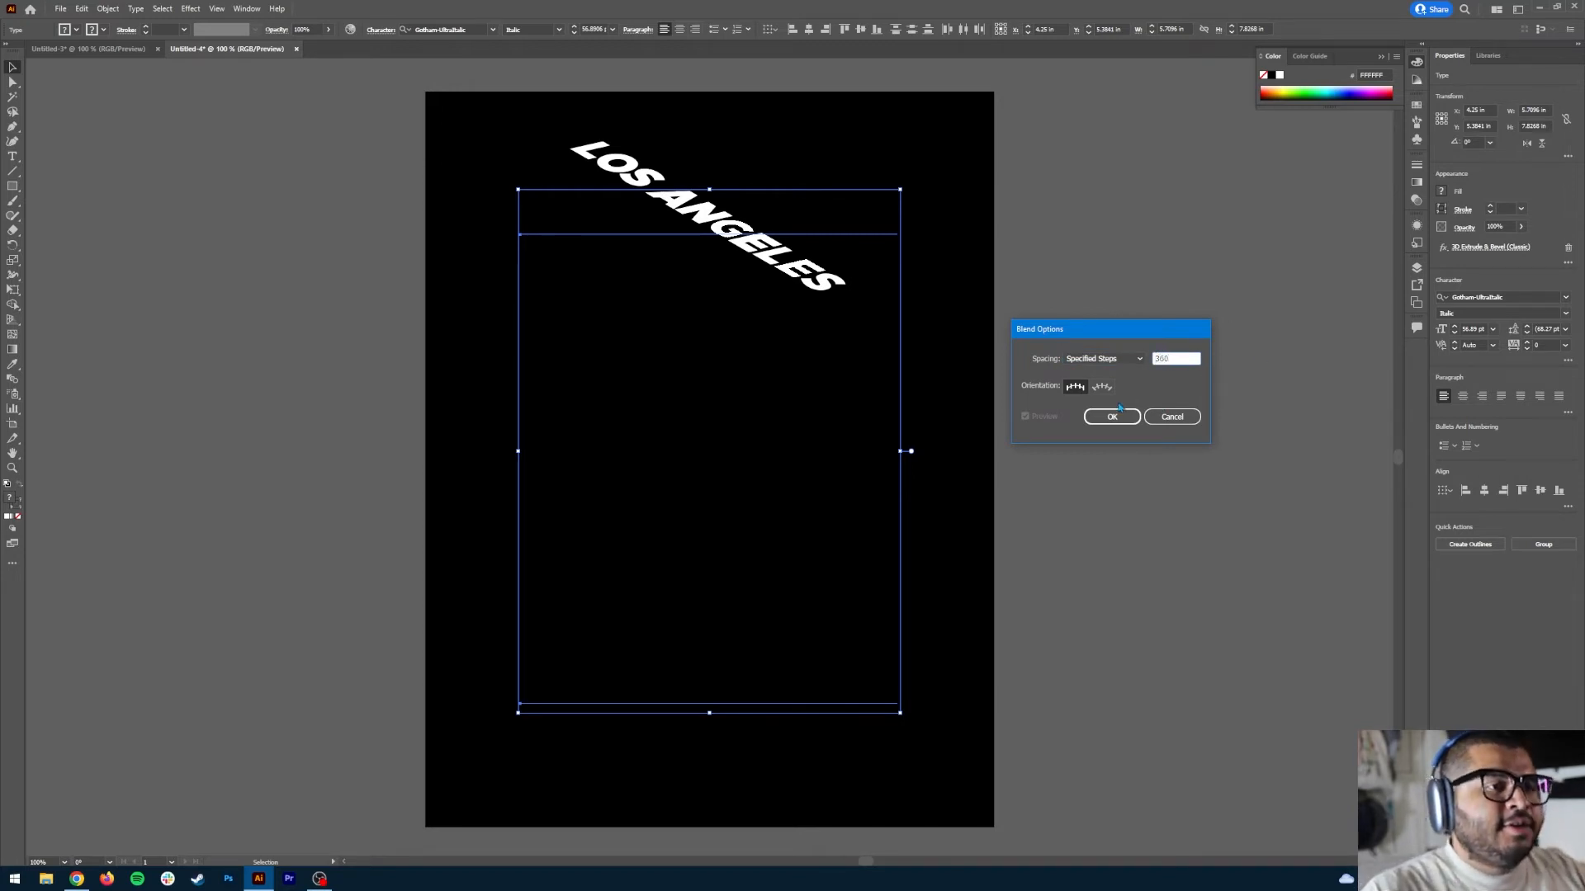
click(1114, 415)
click(109, 8)
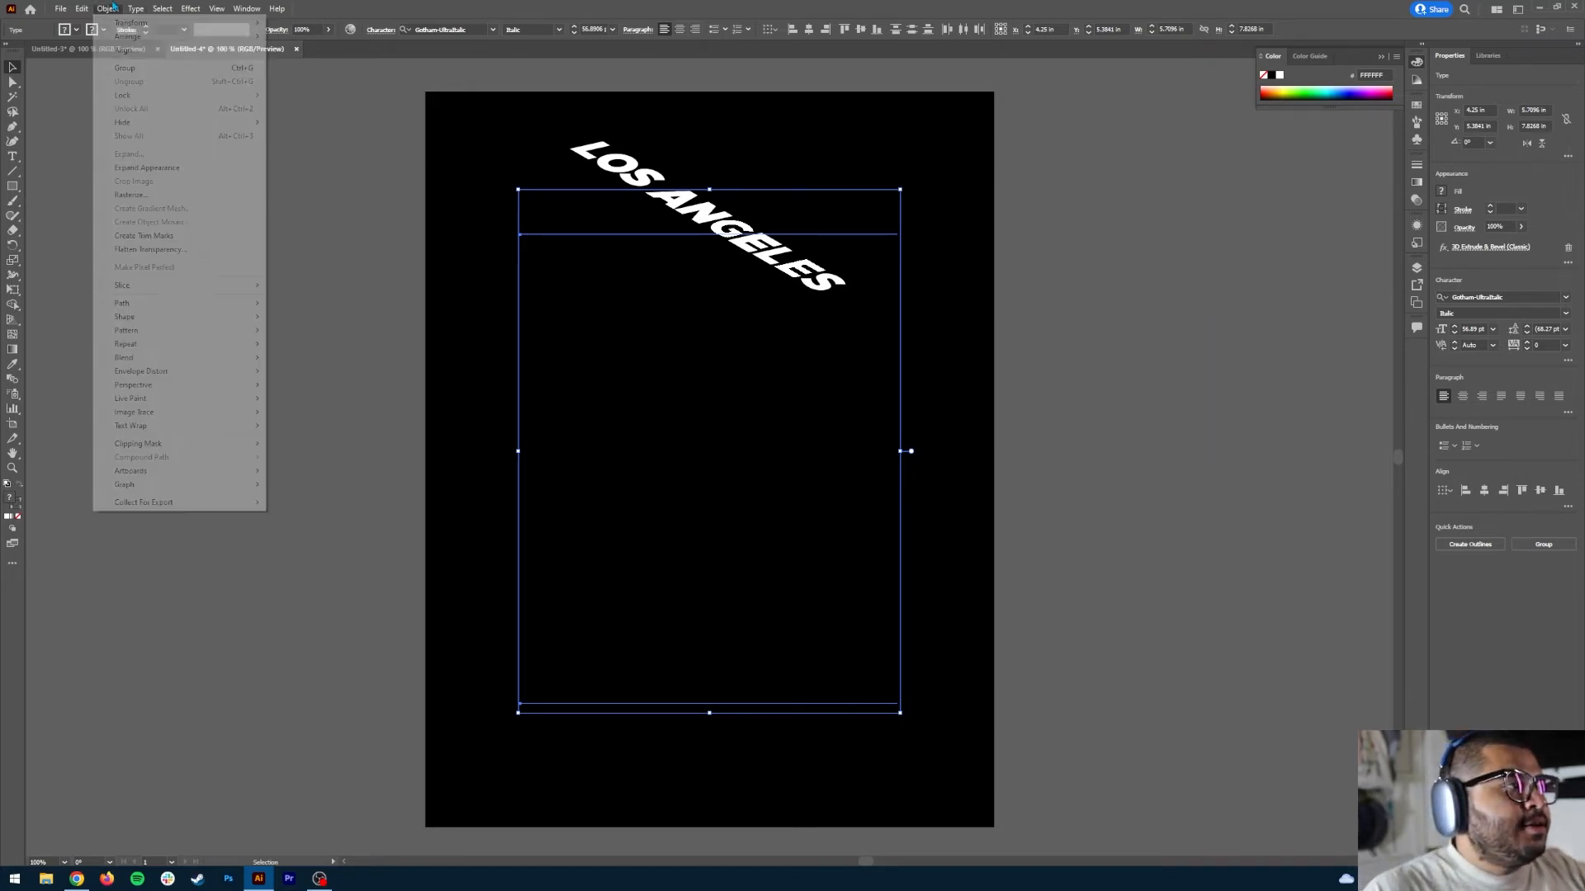
mouse_move(194, 360)
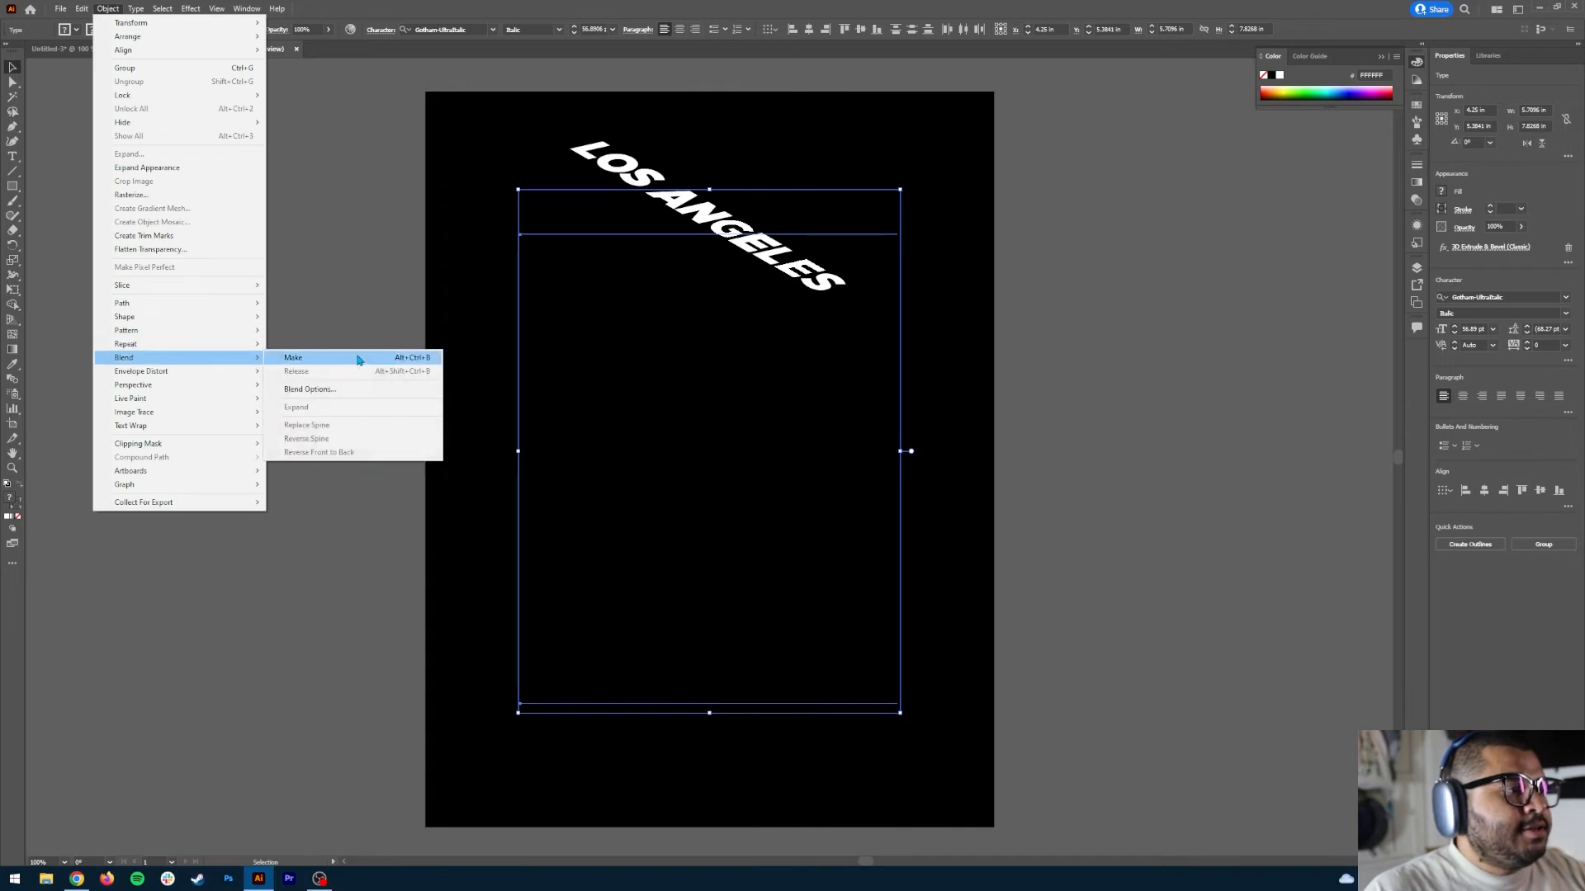
click(350, 357)
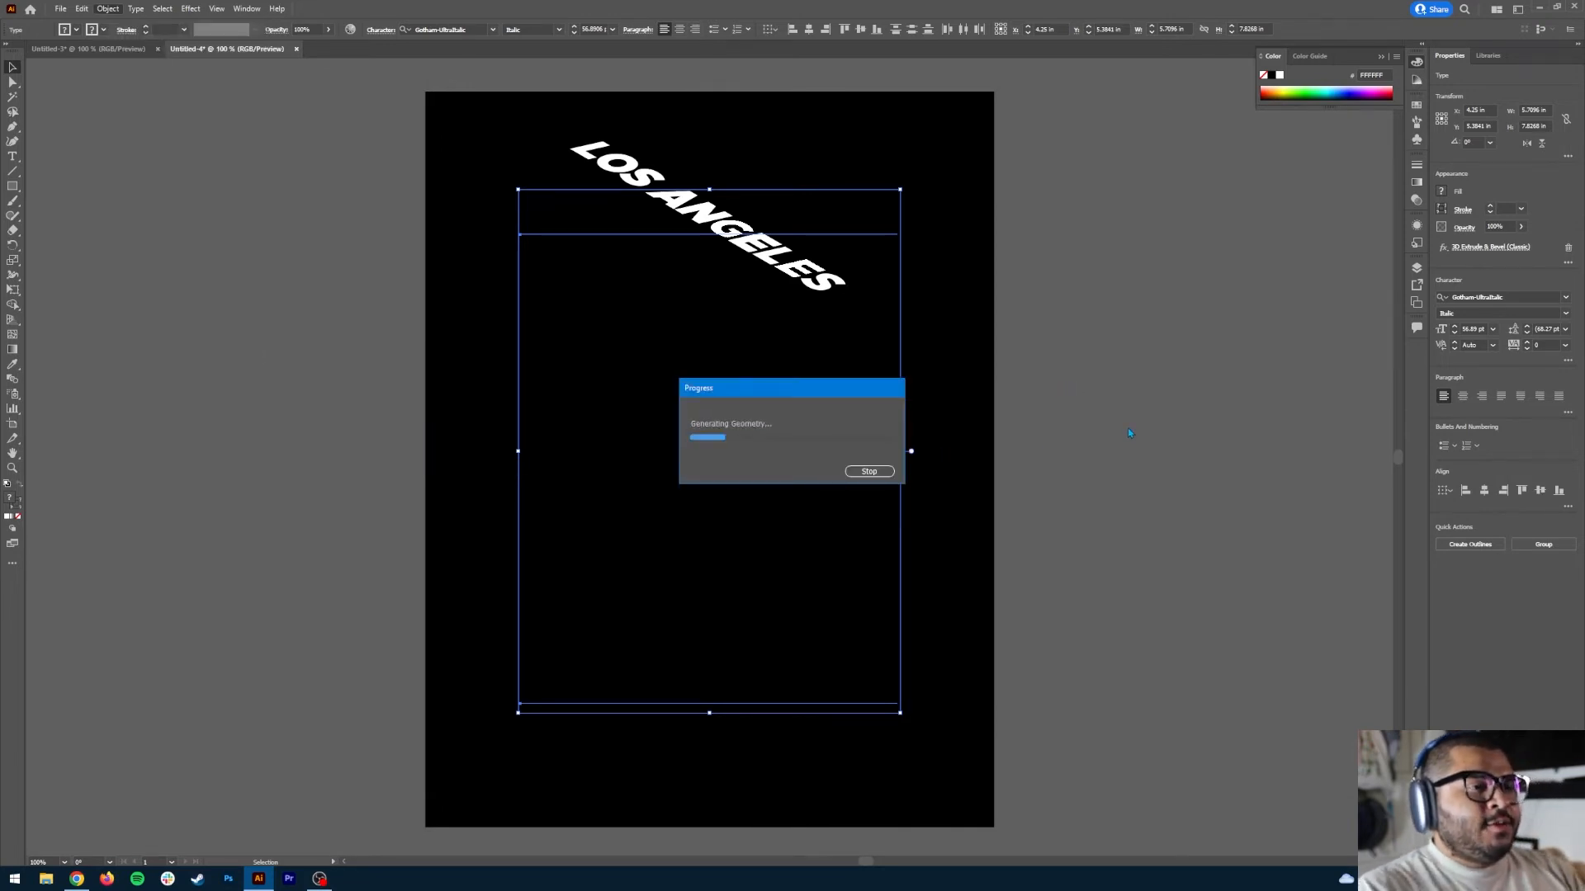
Step: Expand the outlined LOS ANGELES blend and ungroup it into individual copies
click(109, 8)
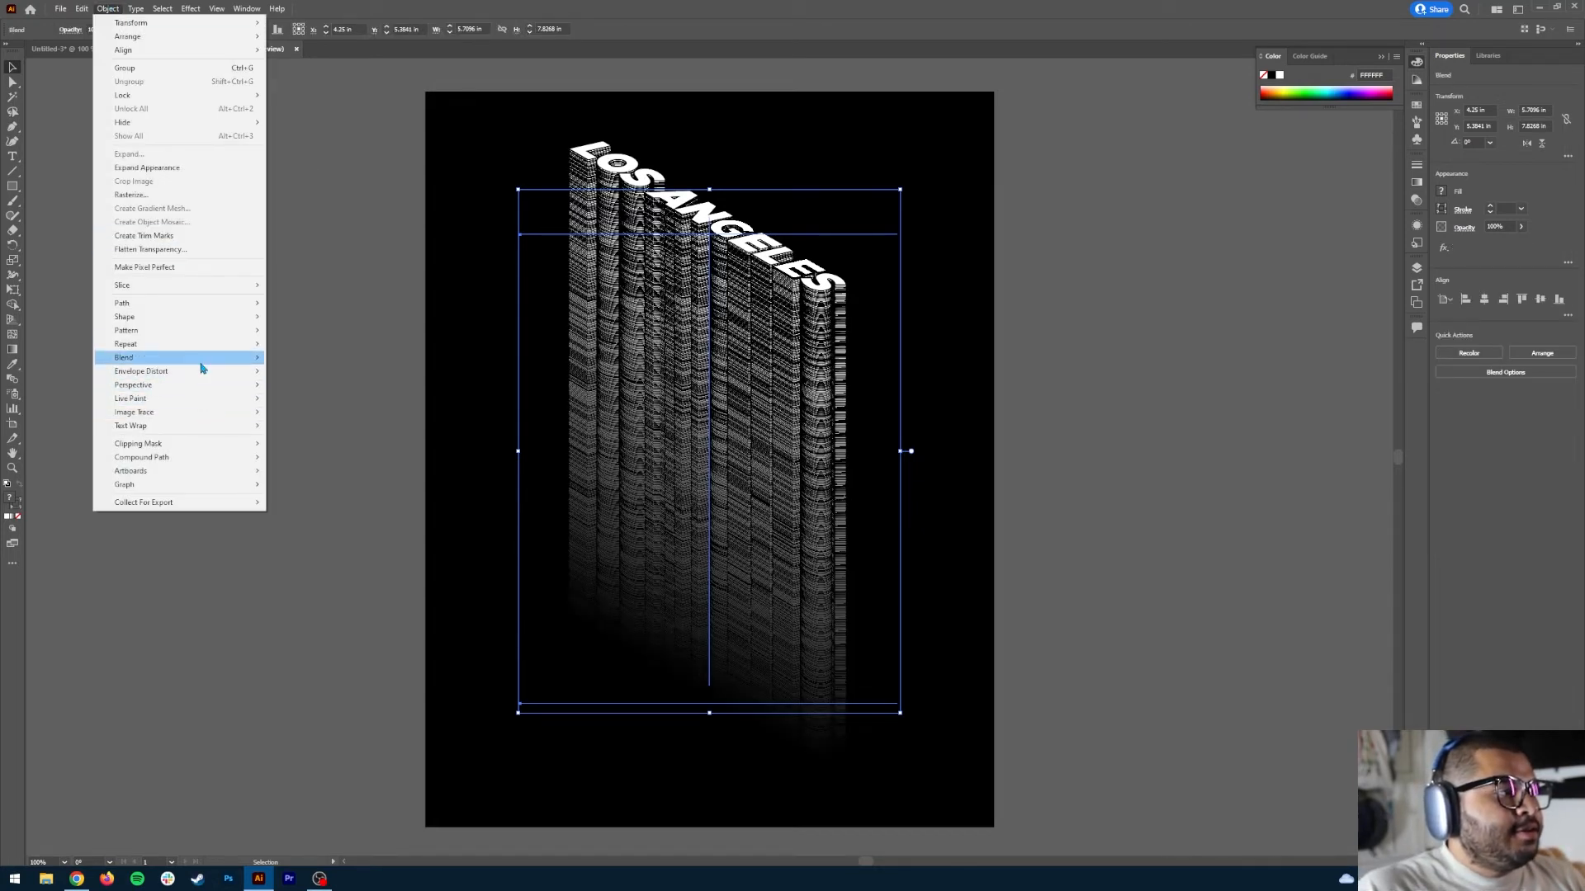
mouse_move(201, 368)
click(323, 409)
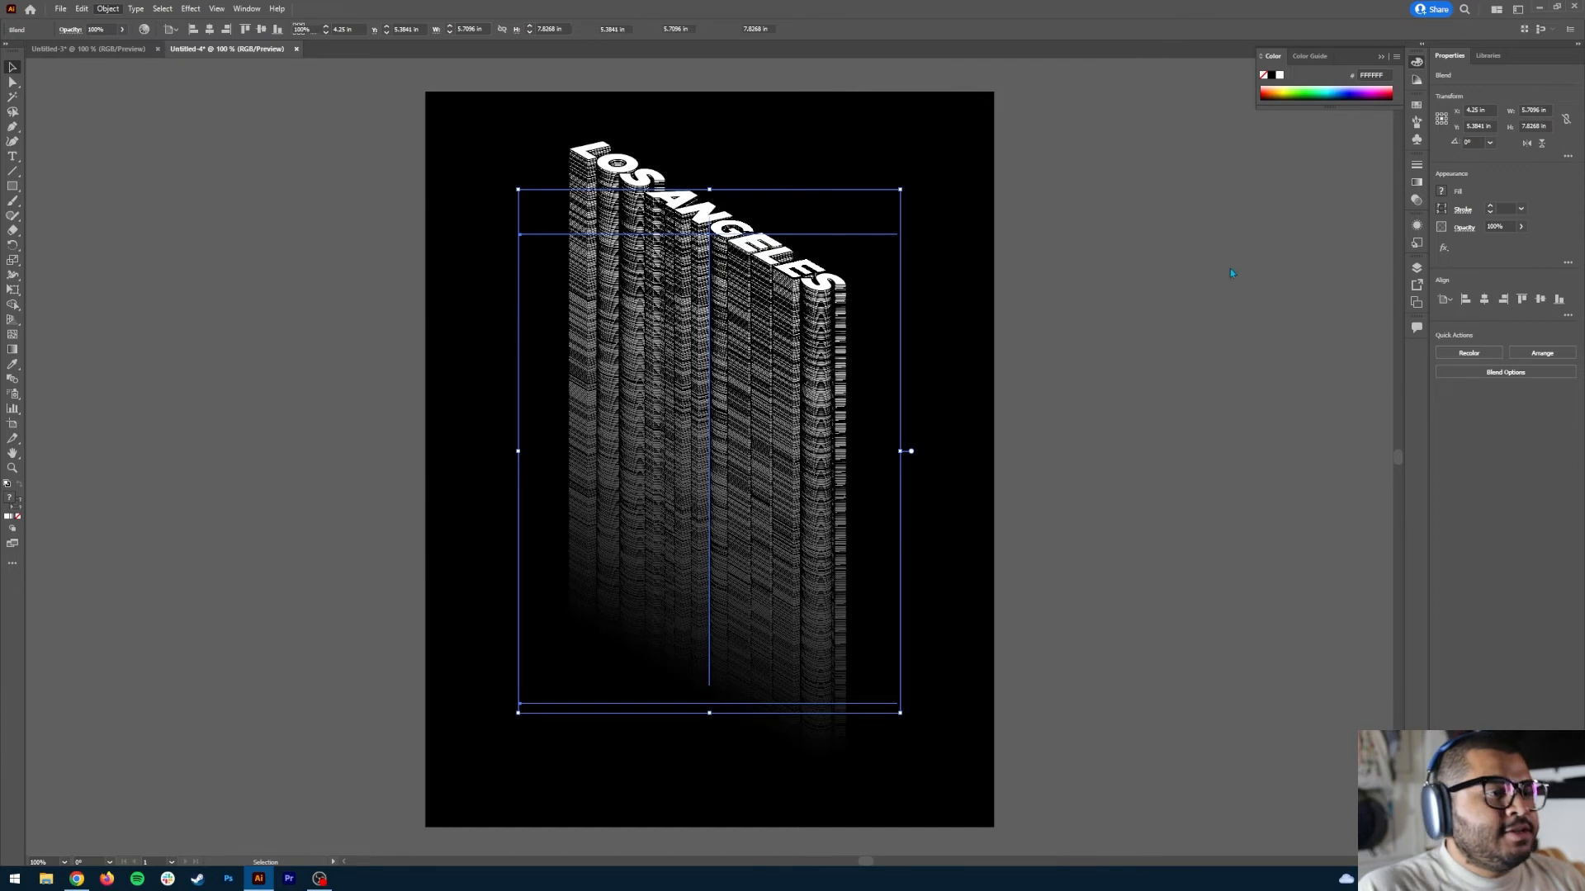
right_click(737, 363)
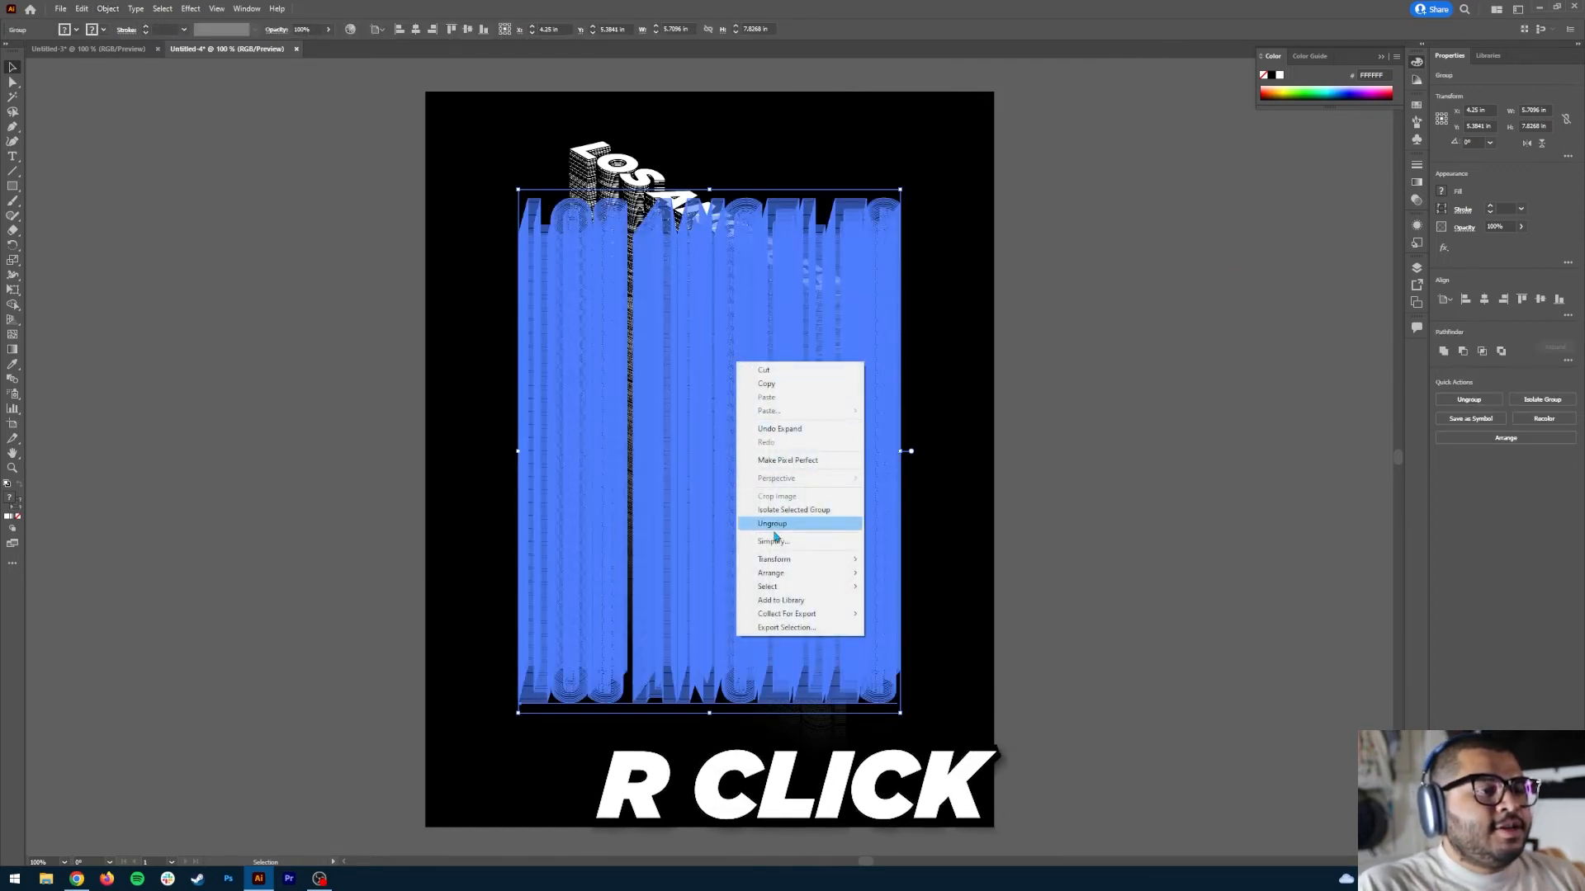
click(774, 528)
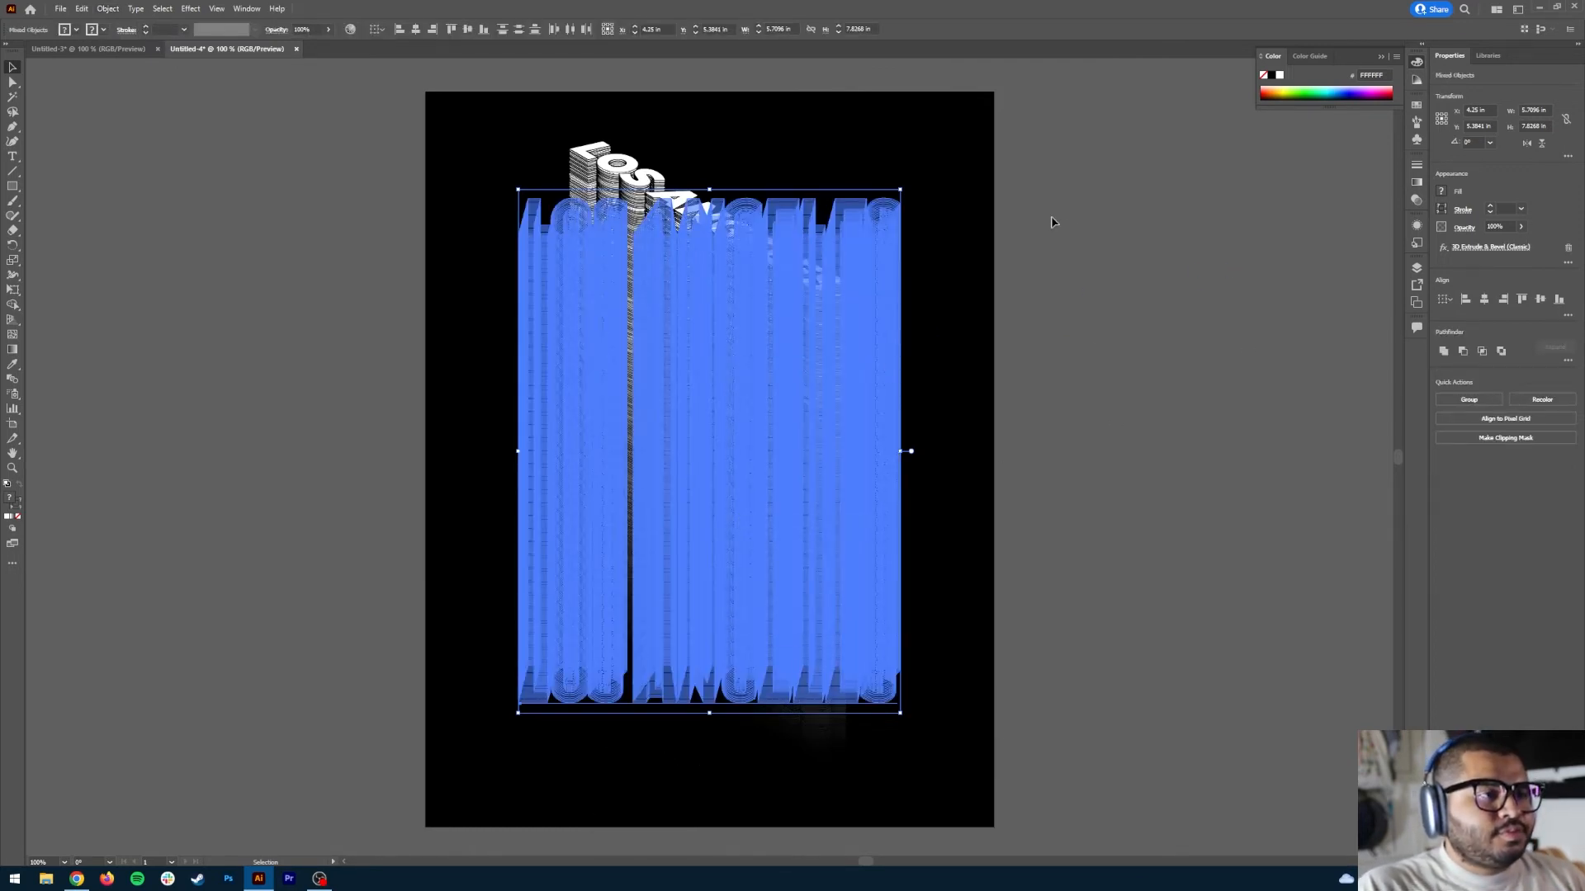
click(949, 136)
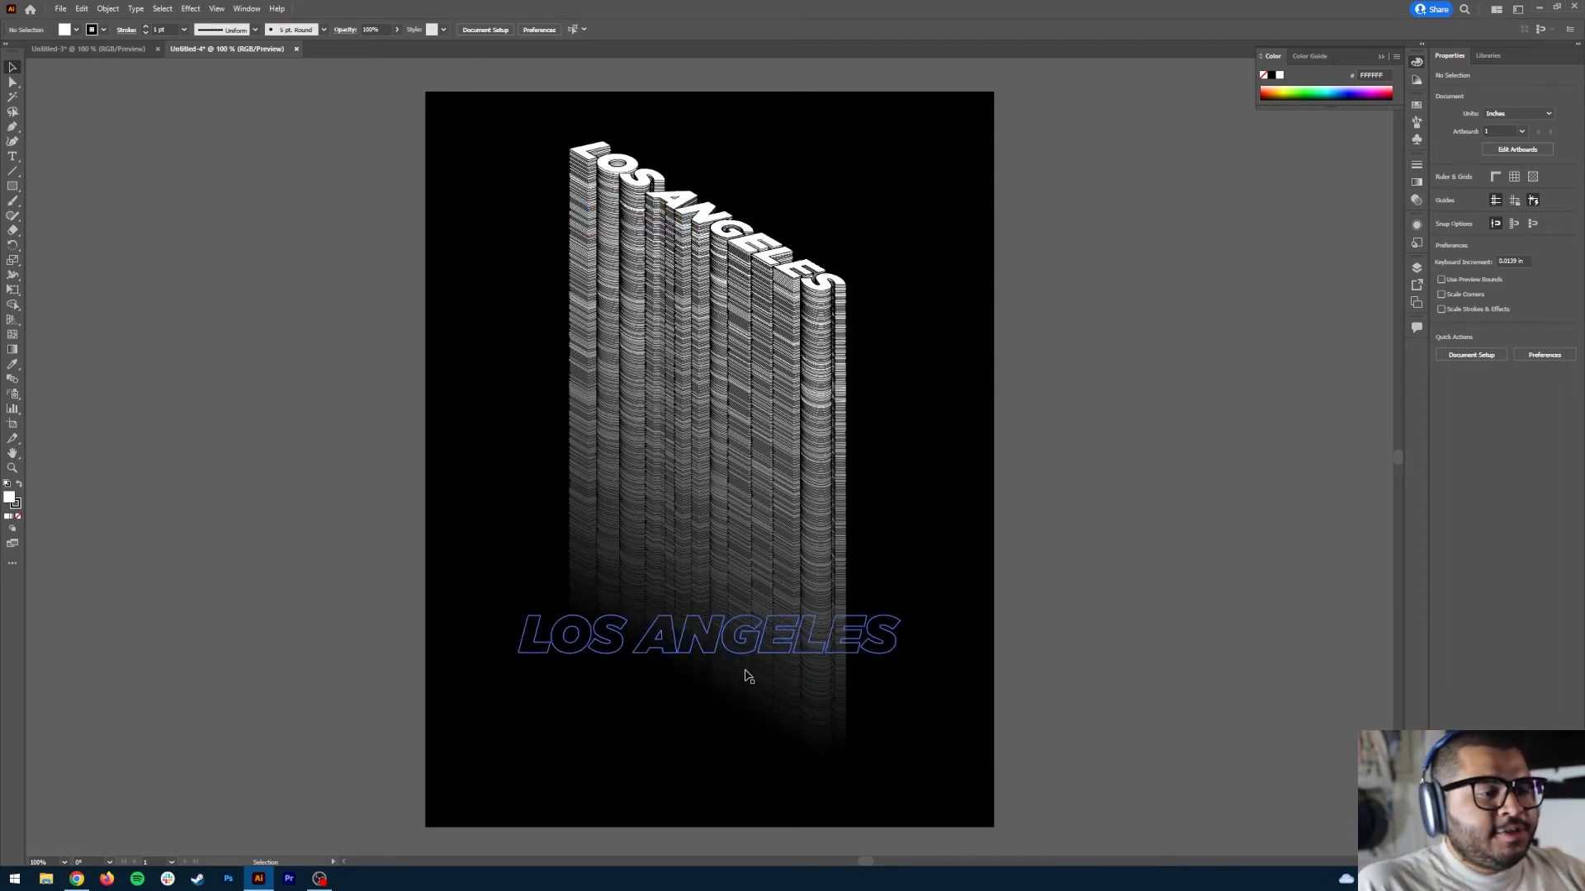
Step: Offset several LOS ANGELES copies sideways in the middle and lower parts of the dense stack, comparing it with the first document's design
drag(746, 670, 850, 652)
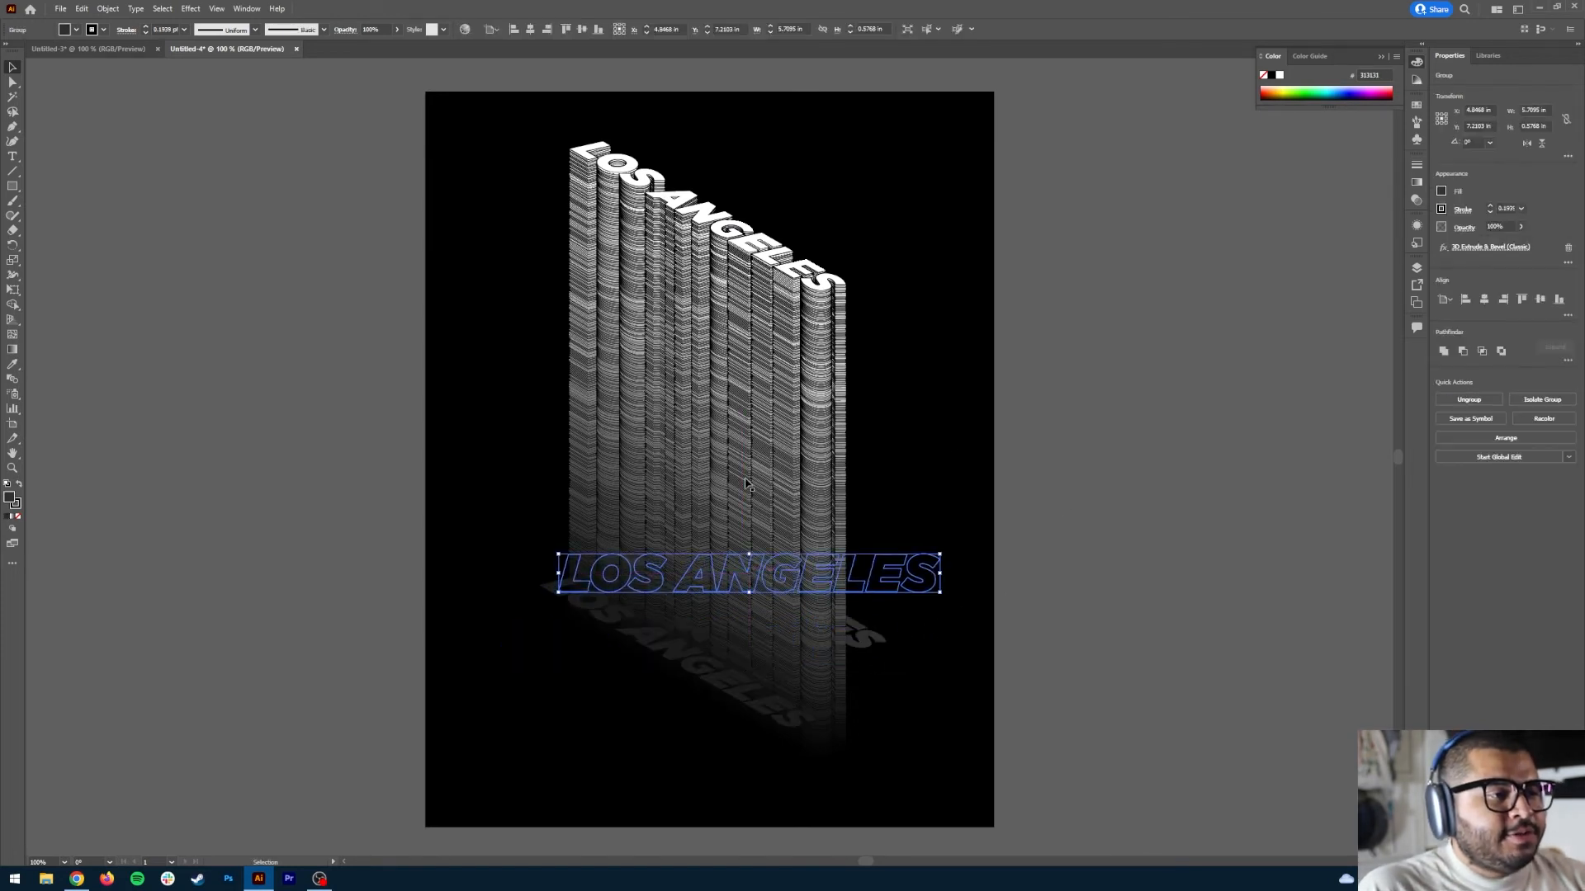
drag(763, 483, 743, 493)
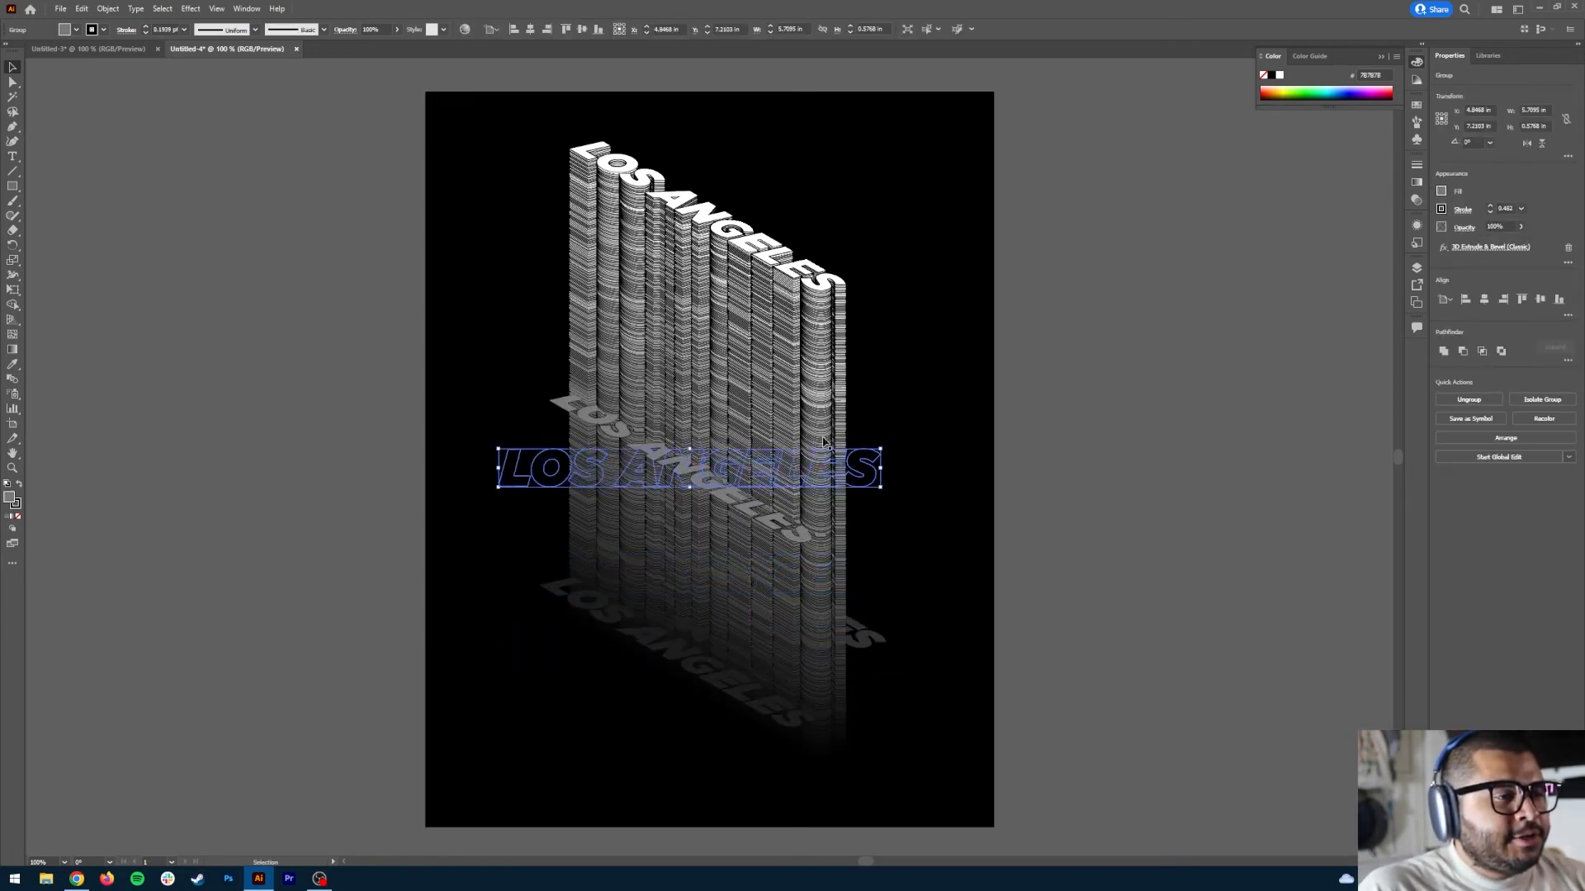
click(116, 51)
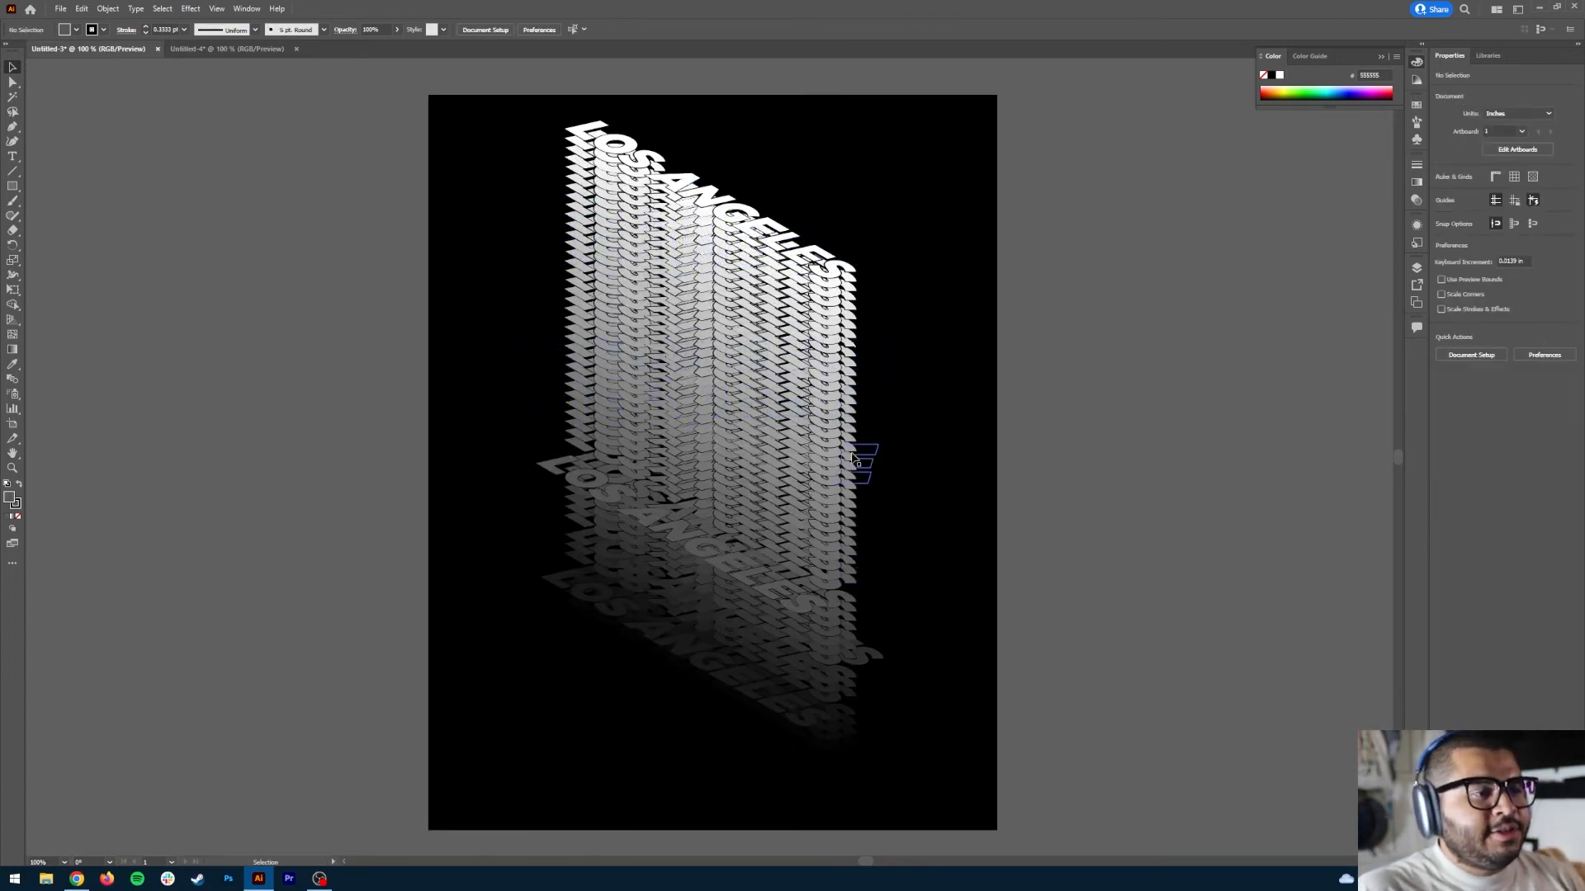
click(227, 49)
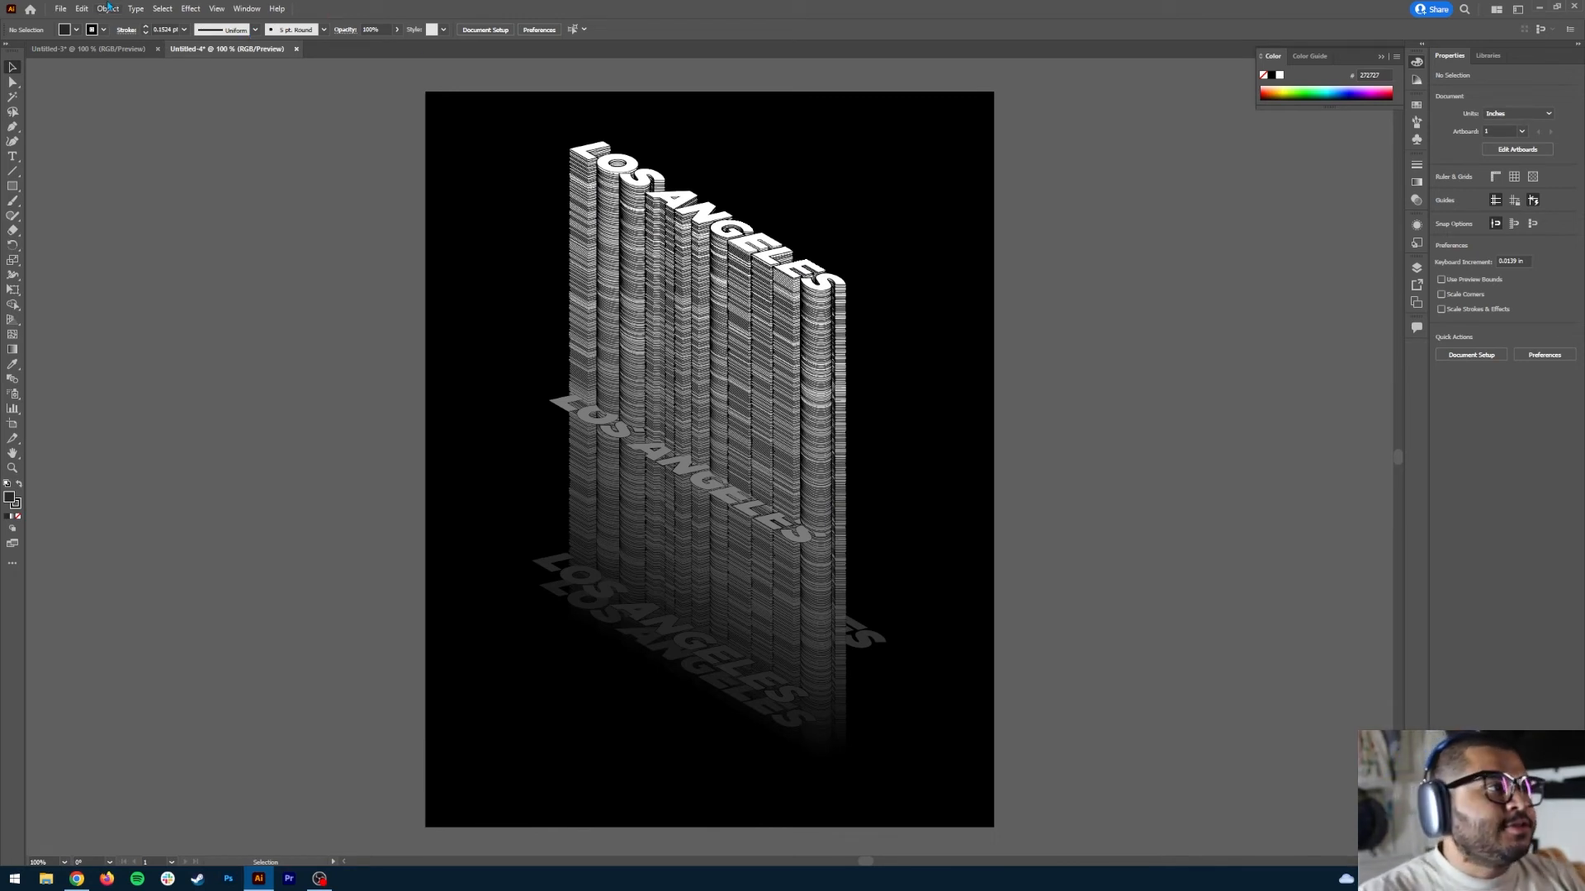
Step: Create a third document with a black artboard background and add white LOS ANGELES text without a stroke near the top
click(60, 8)
click(78, 25)
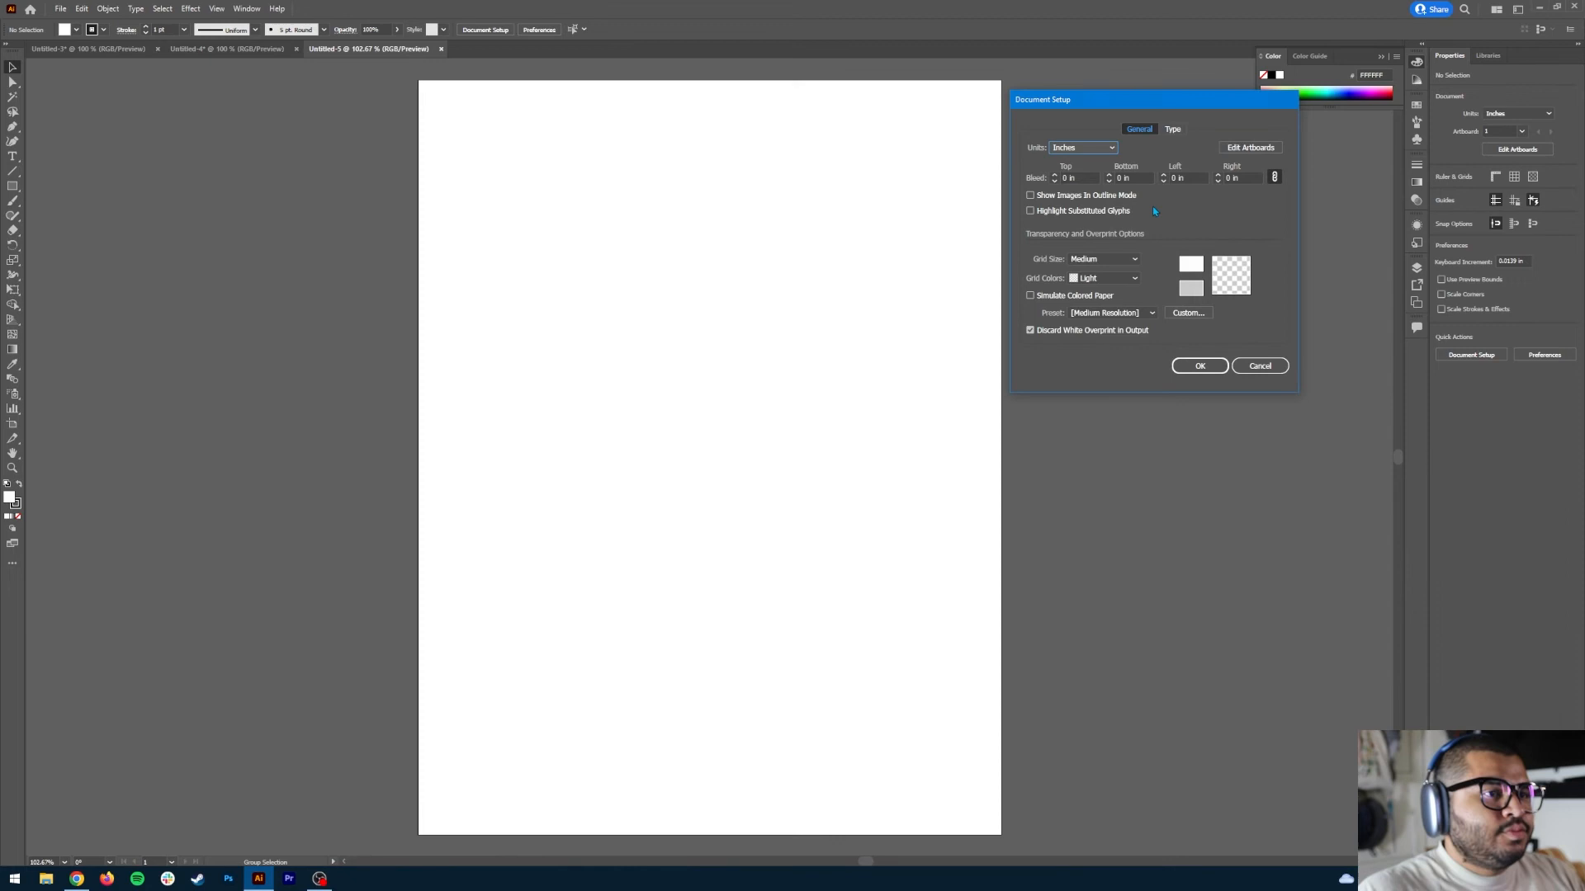
click(1196, 364)
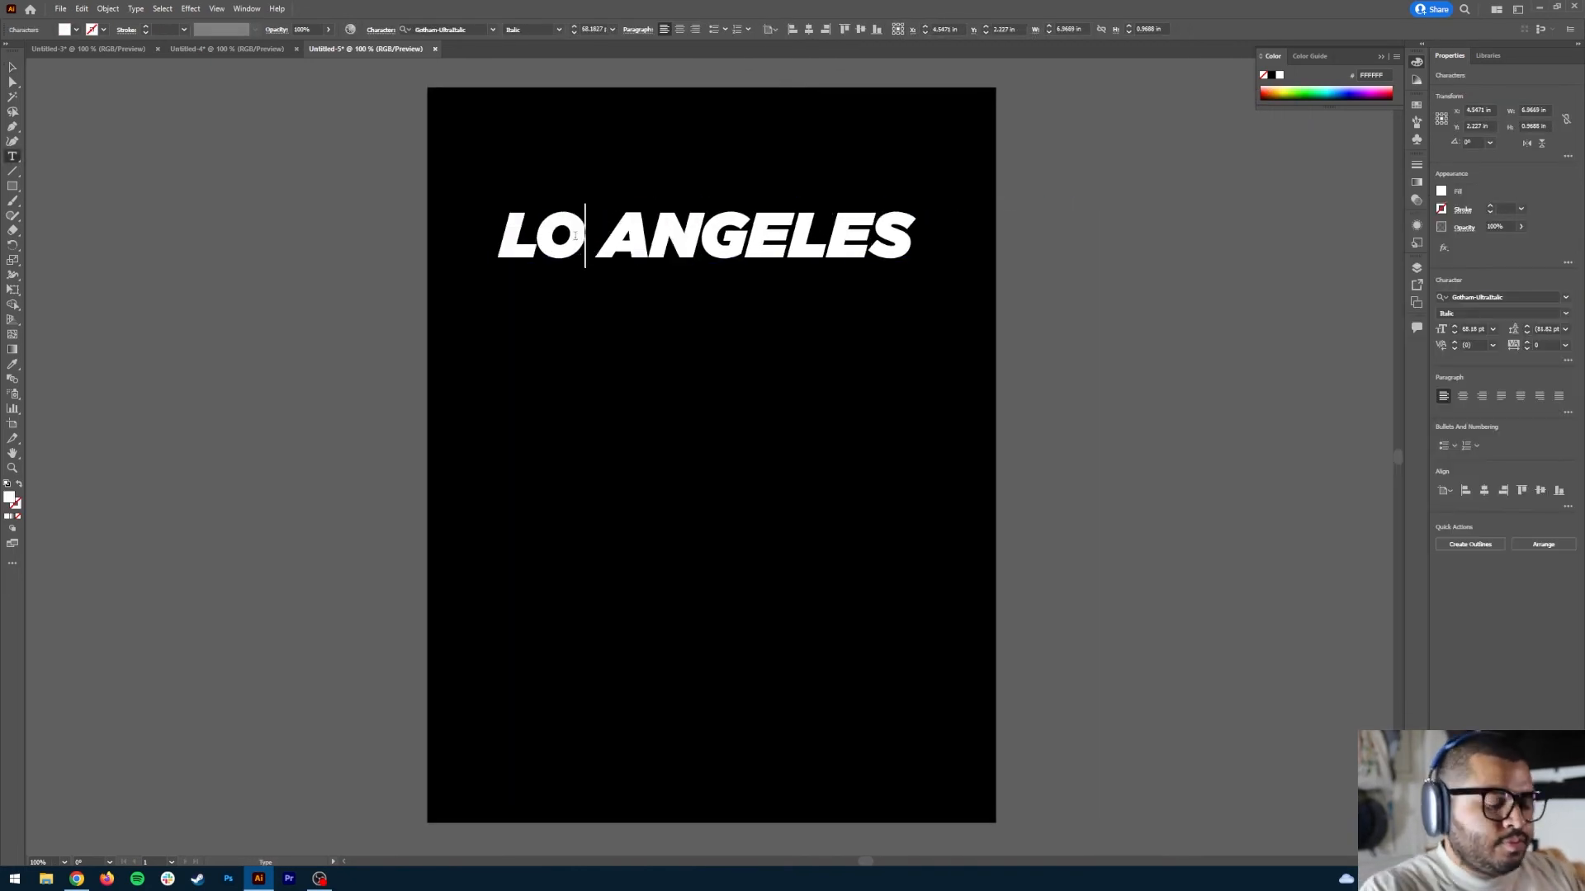
text(S)
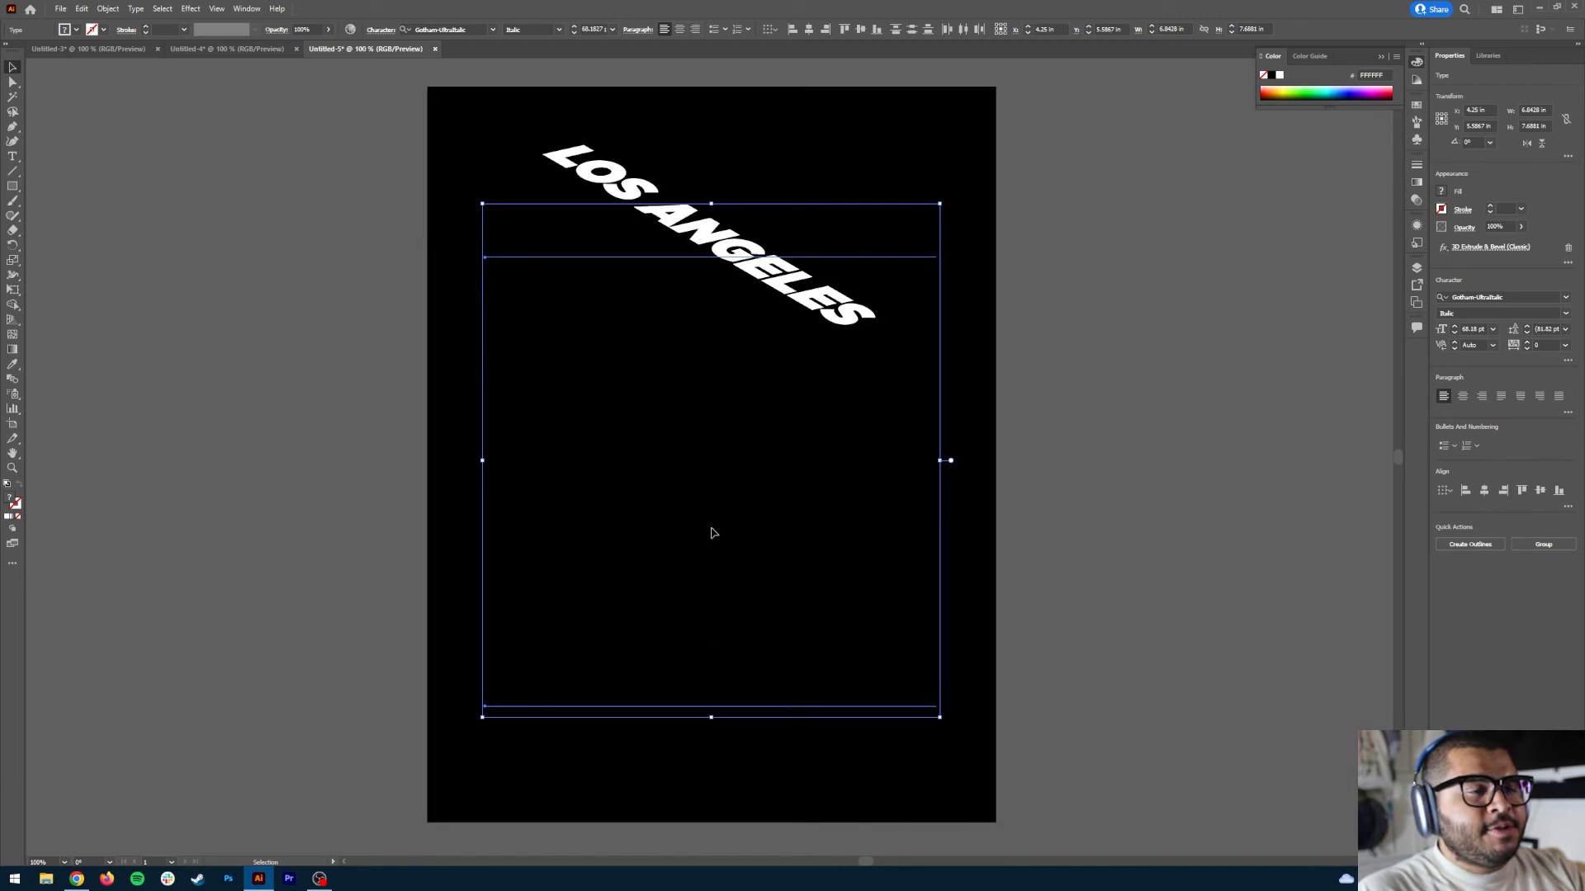
Step: Blend the two strokeless LOS ANGELES texts in the third document, keeping 360 specified steps
click(110, 8)
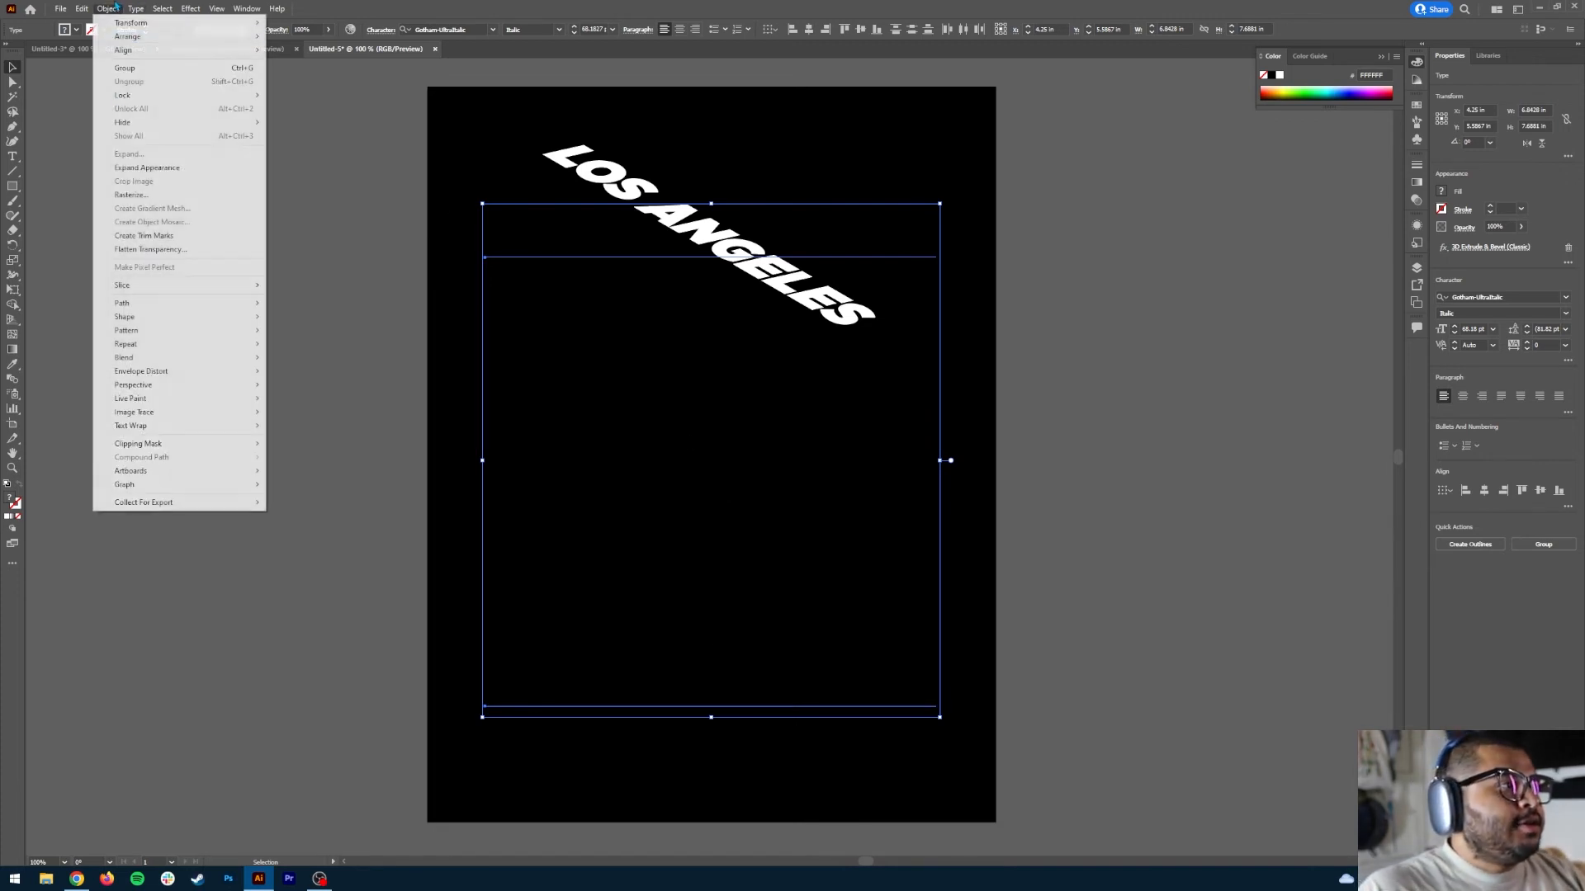
mouse_move(161, 357)
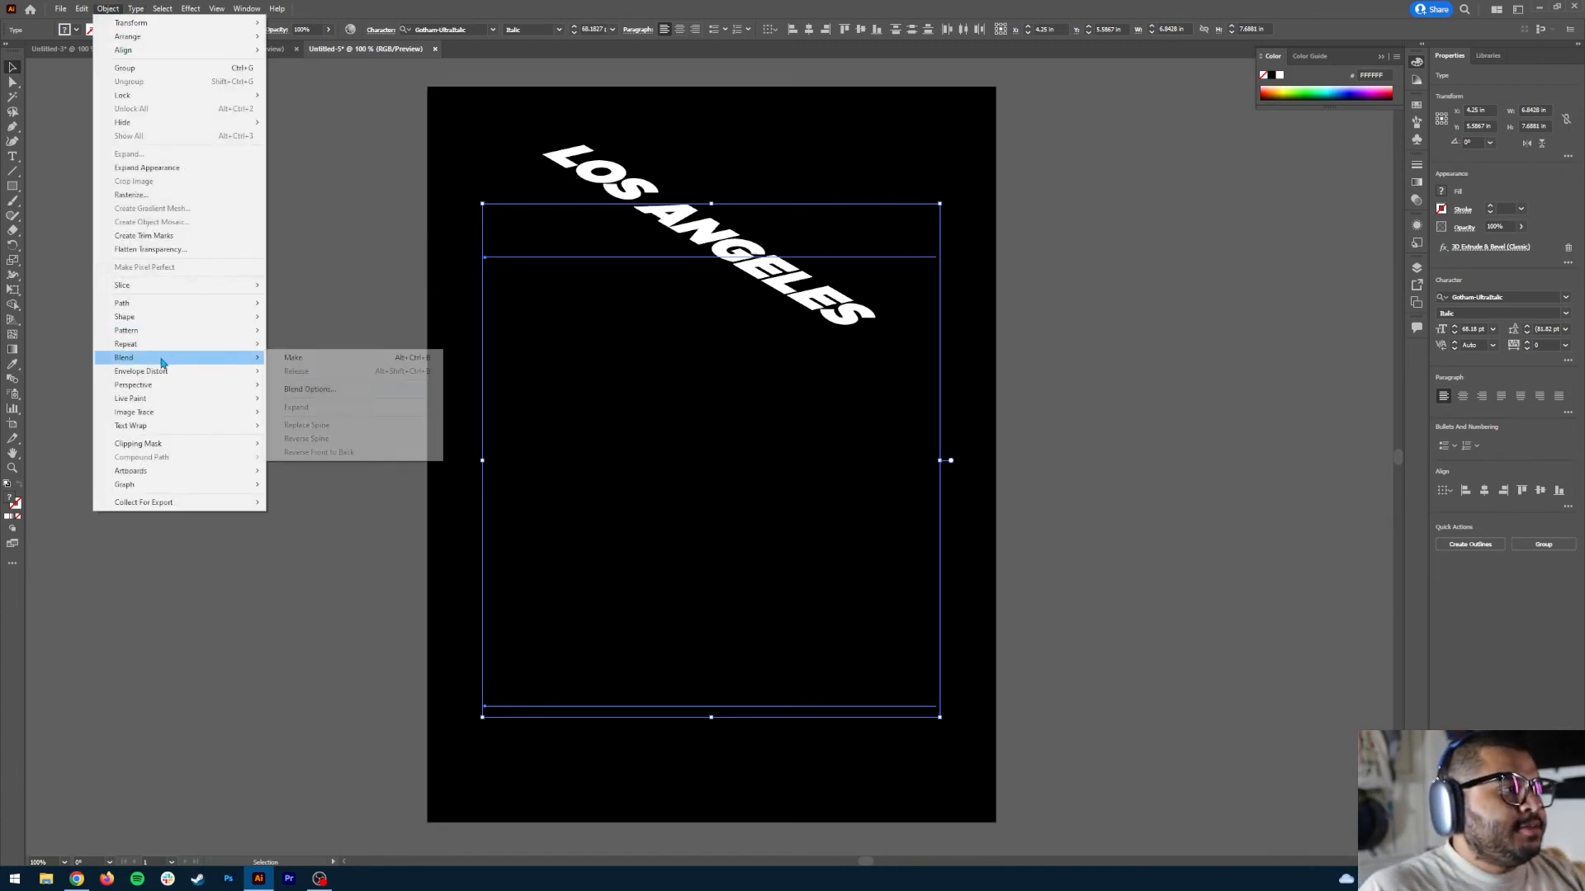
click(327, 392)
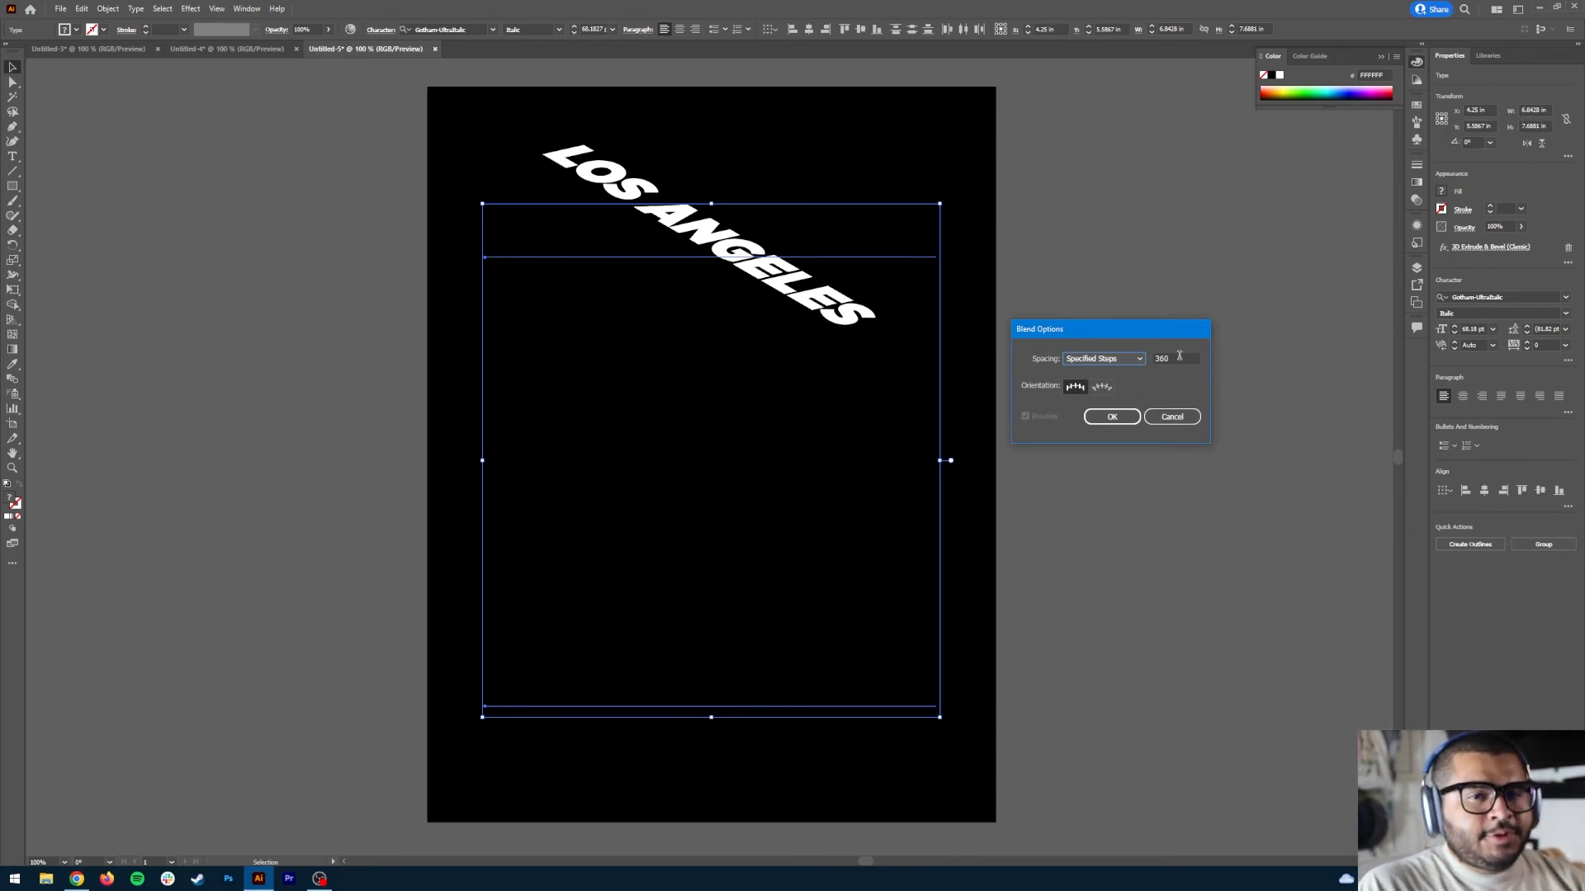
click(1112, 417)
click(108, 9)
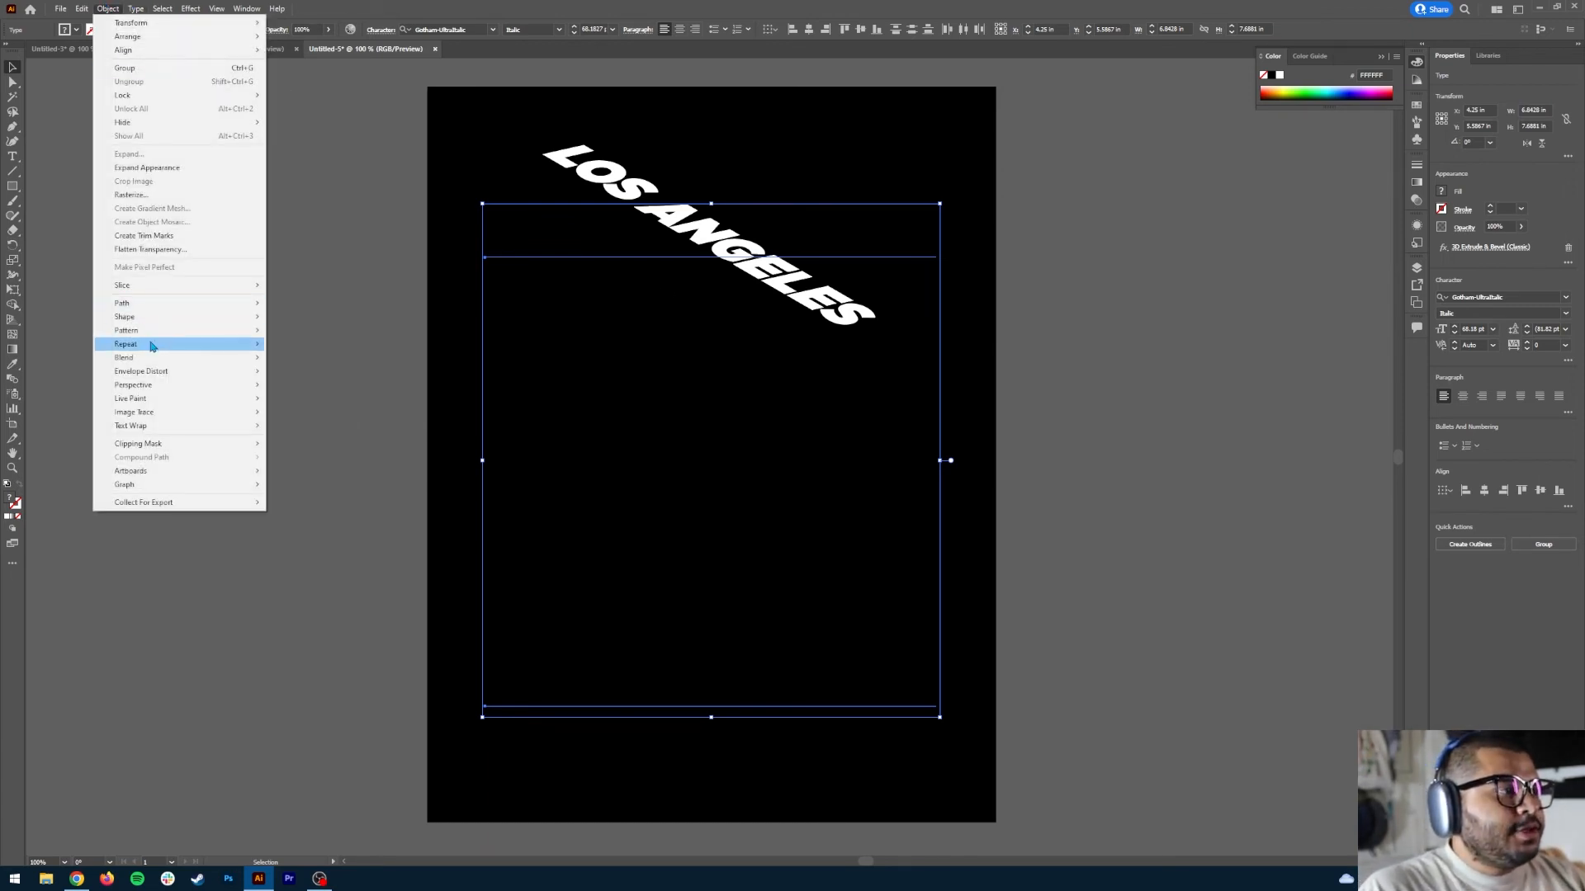
mouse_move(156, 358)
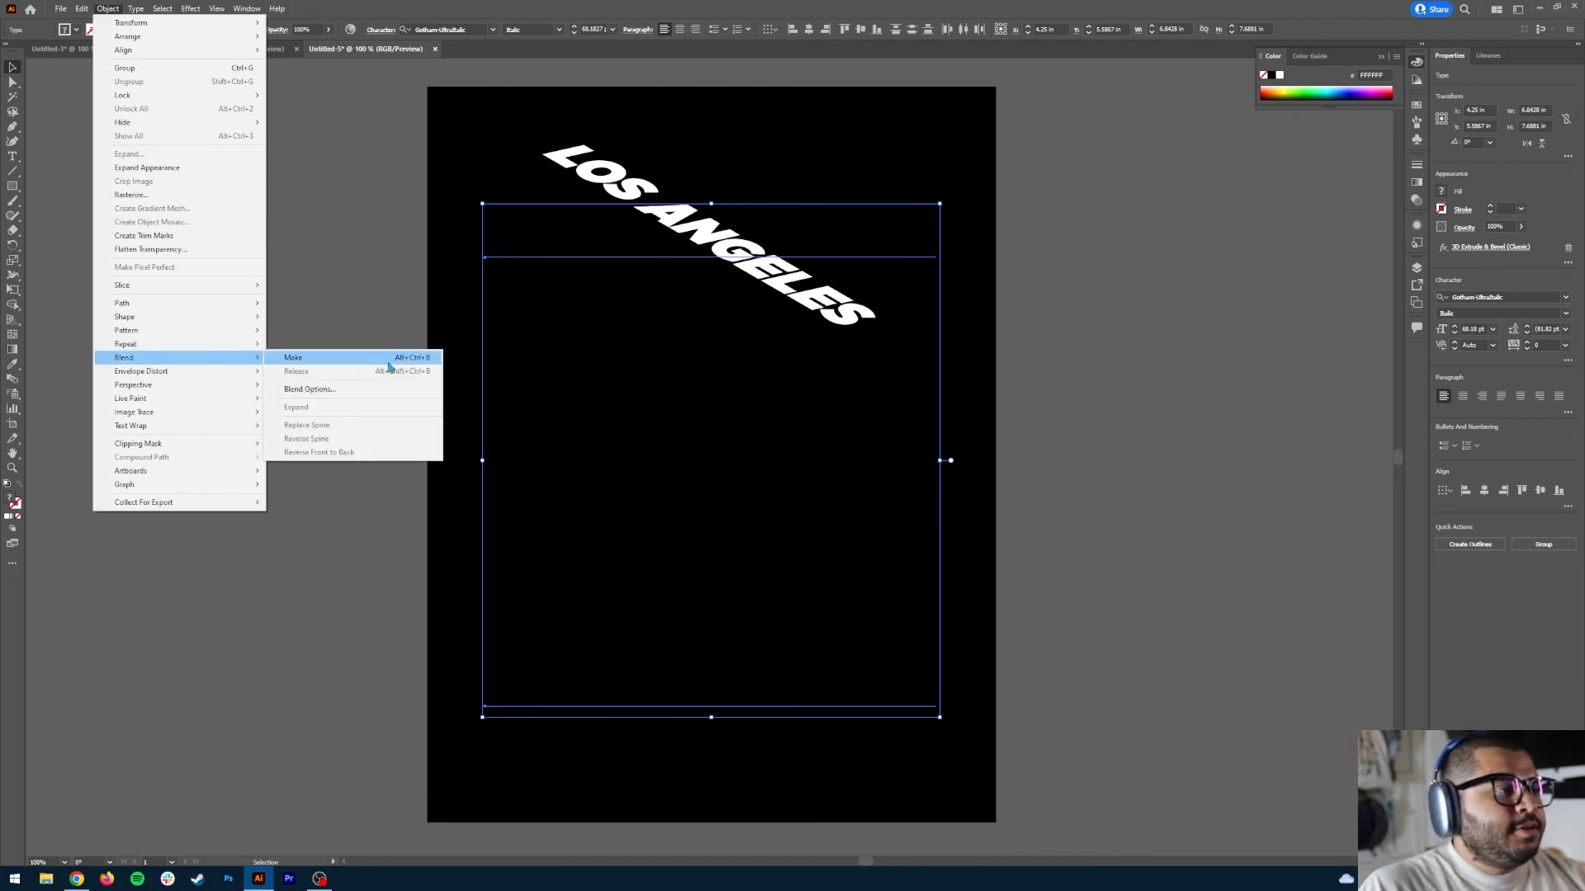
click(330, 357)
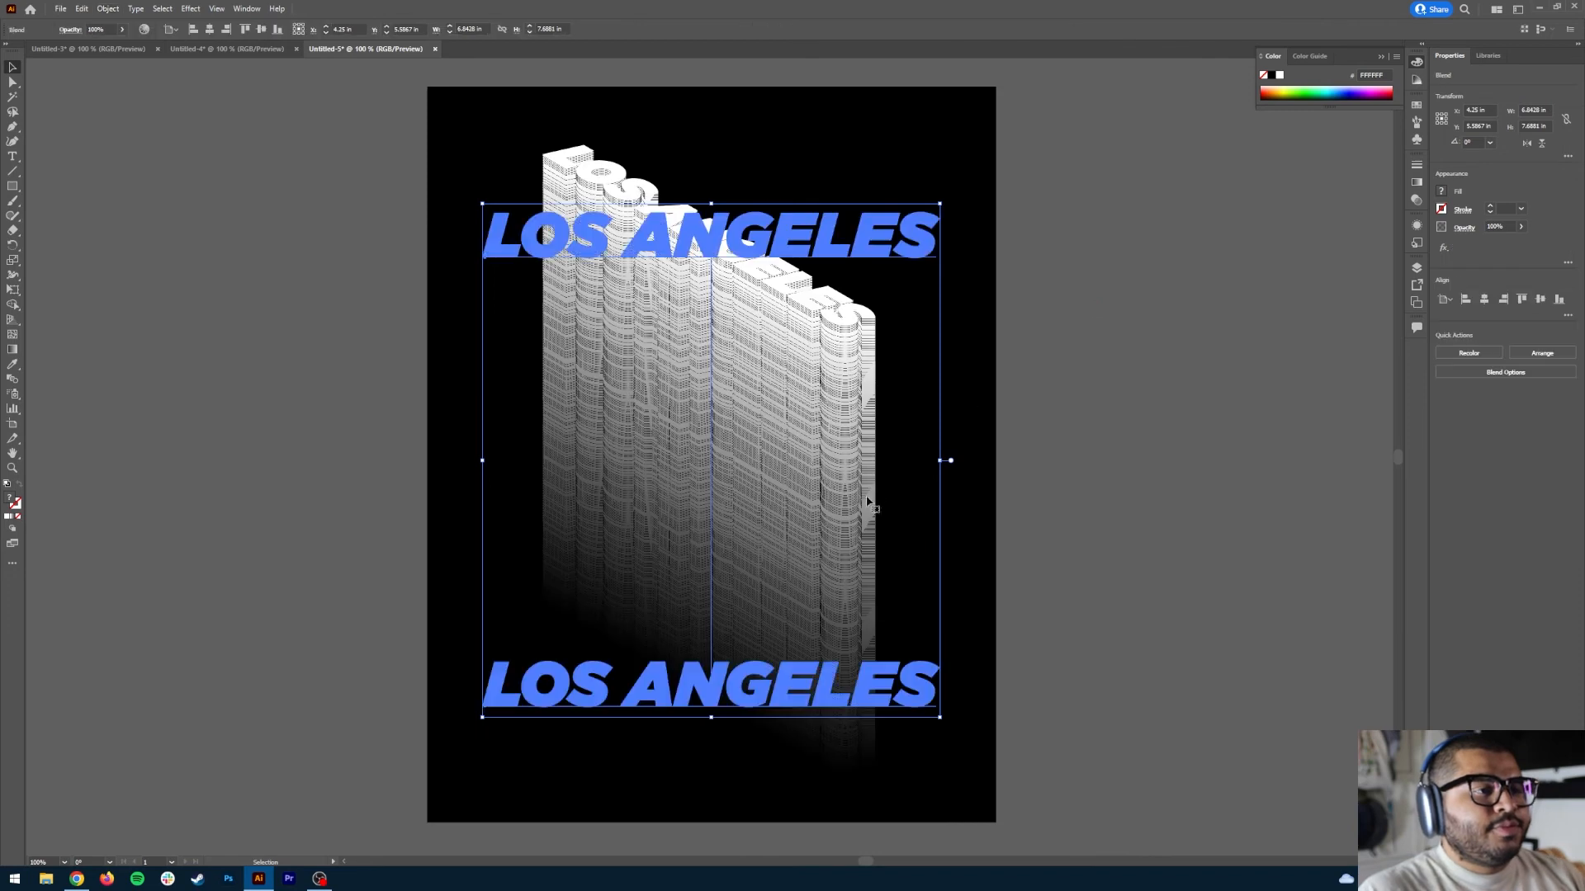
Step: Expand the strokeless blend and ungroup it so each LOS ANGELES copy is separate
click(108, 8)
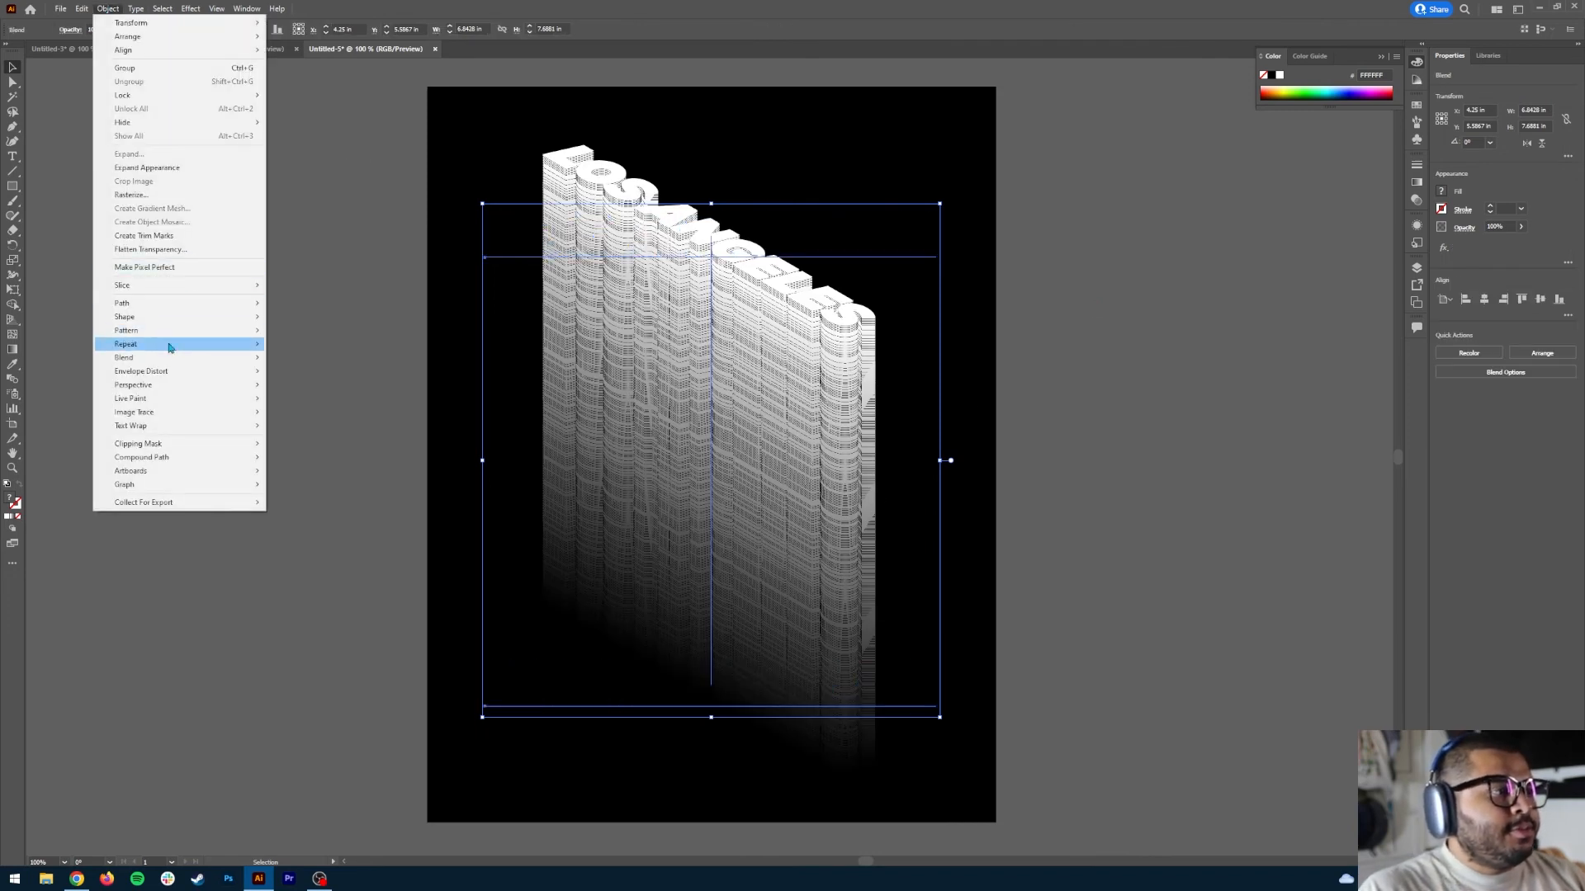
mouse_move(159, 362)
click(350, 407)
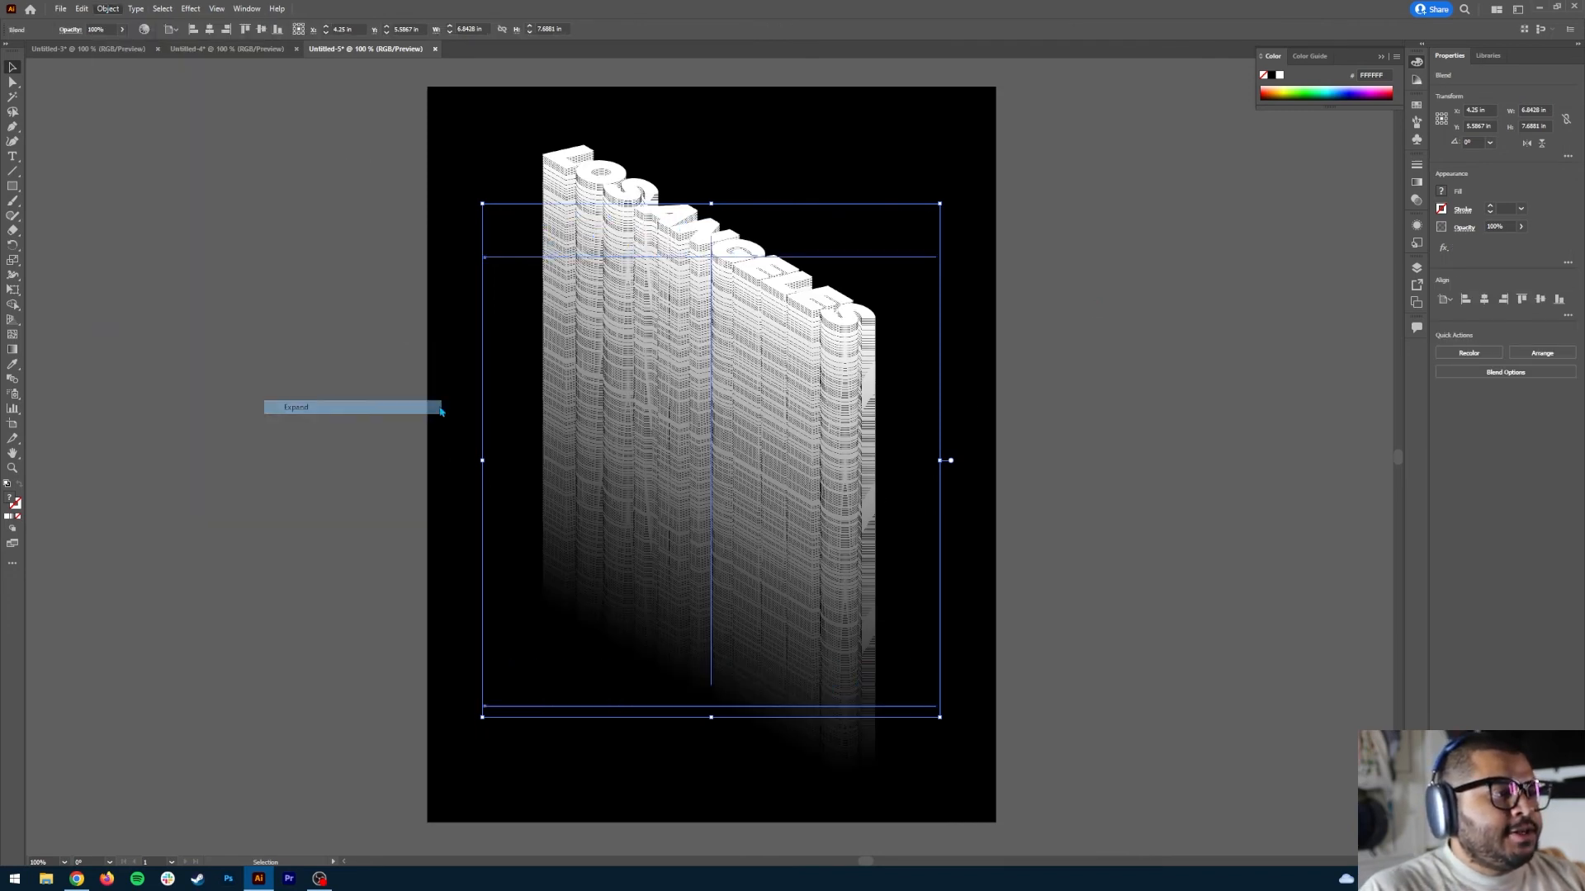
right_click(731, 317)
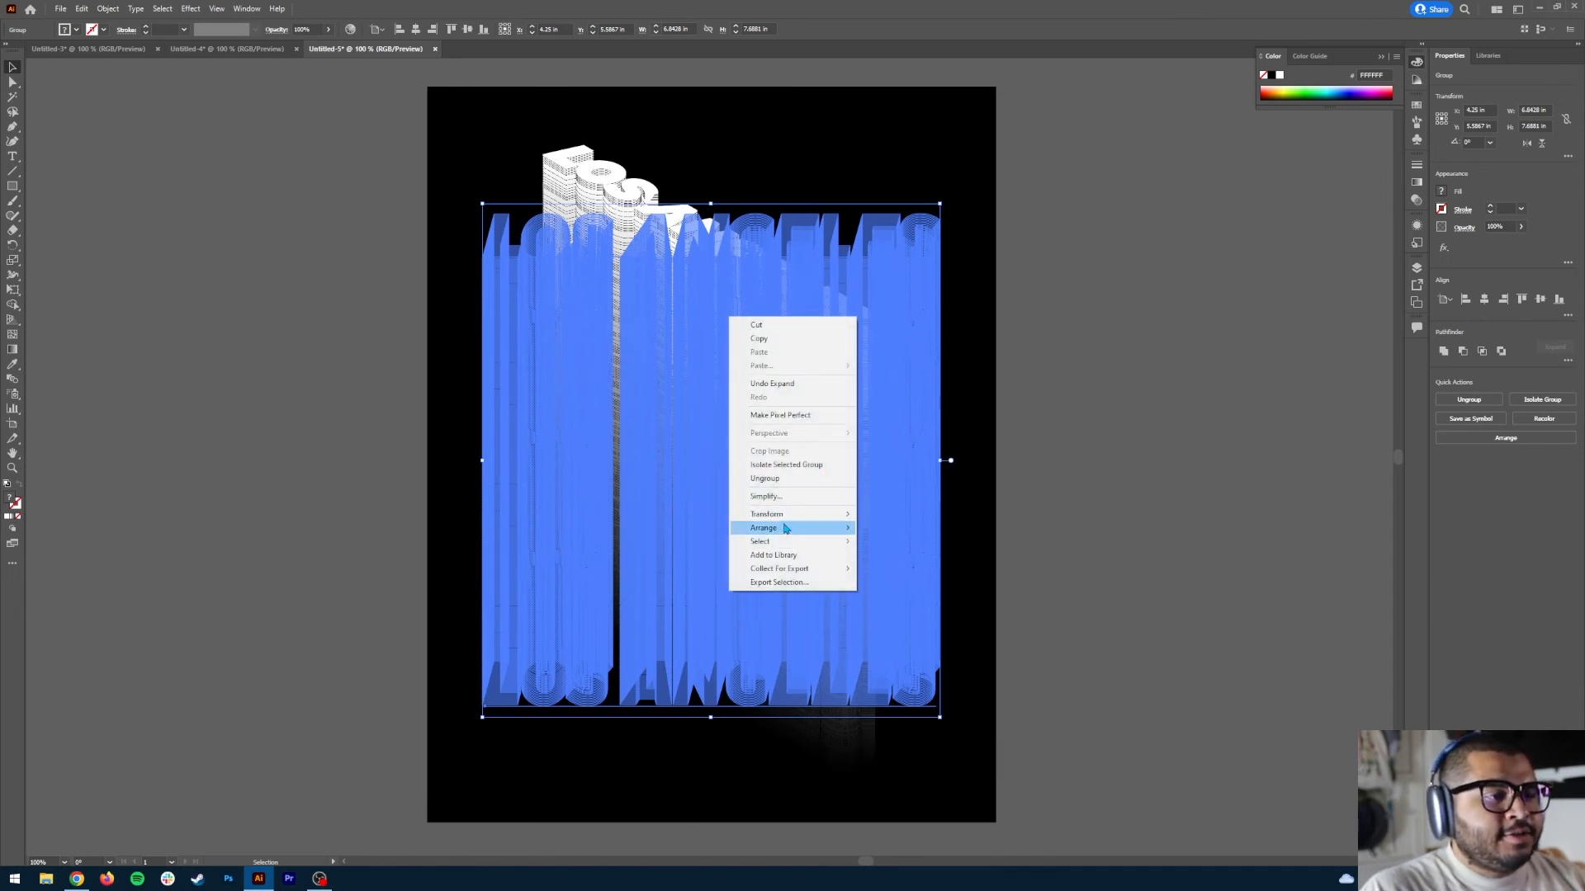
click(743, 478)
click(895, 372)
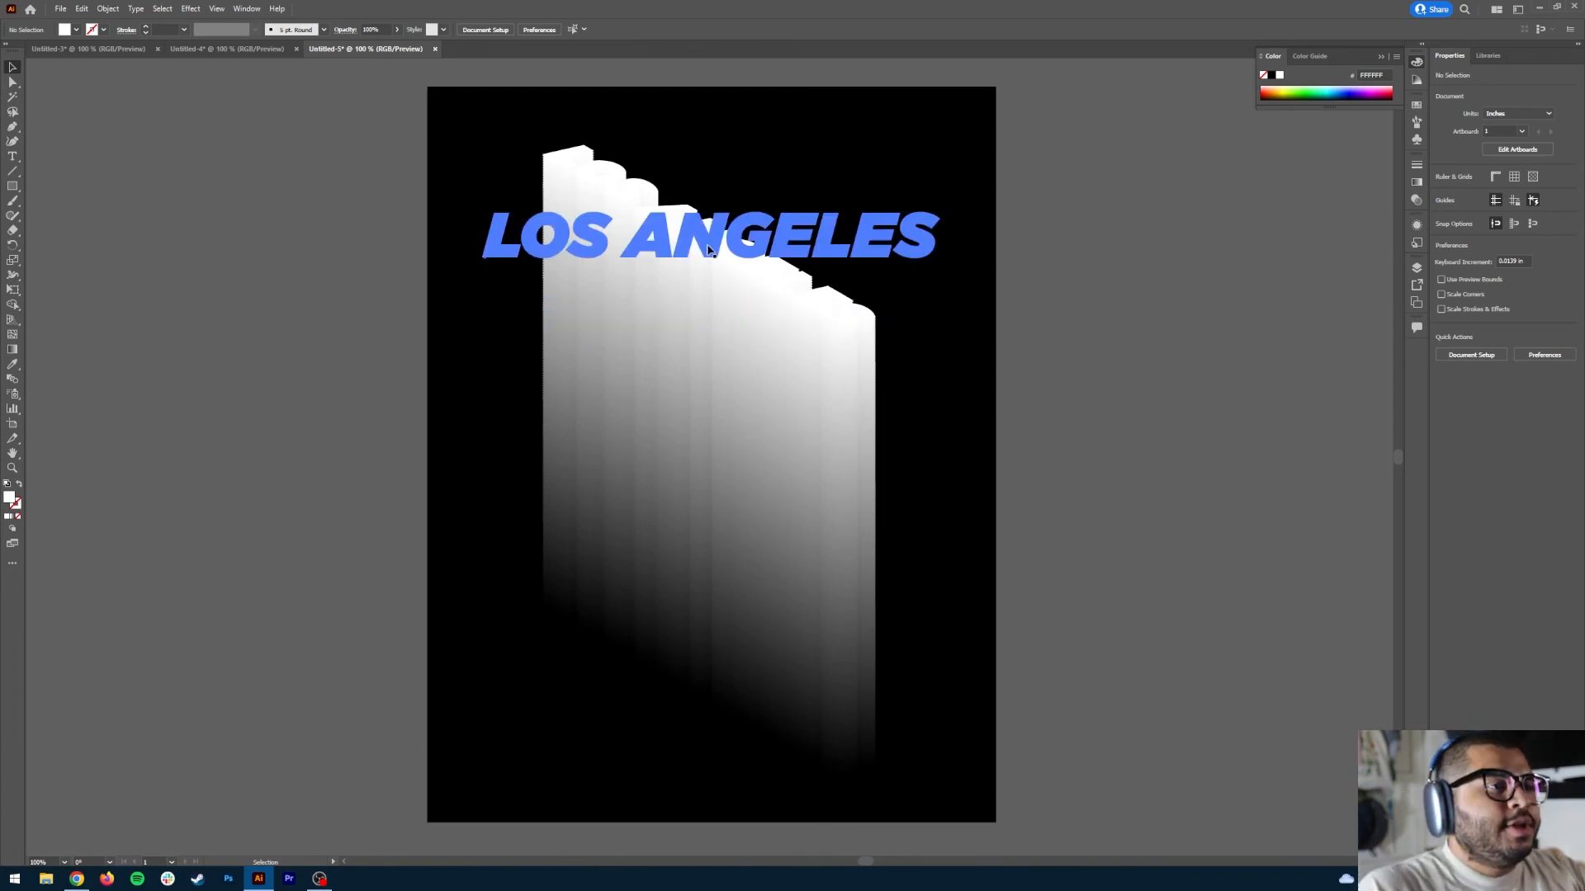
Step: Give the topmost white LOS ANGELES text a black 4 pt stroke so it stands out from the solid column
click(839, 239)
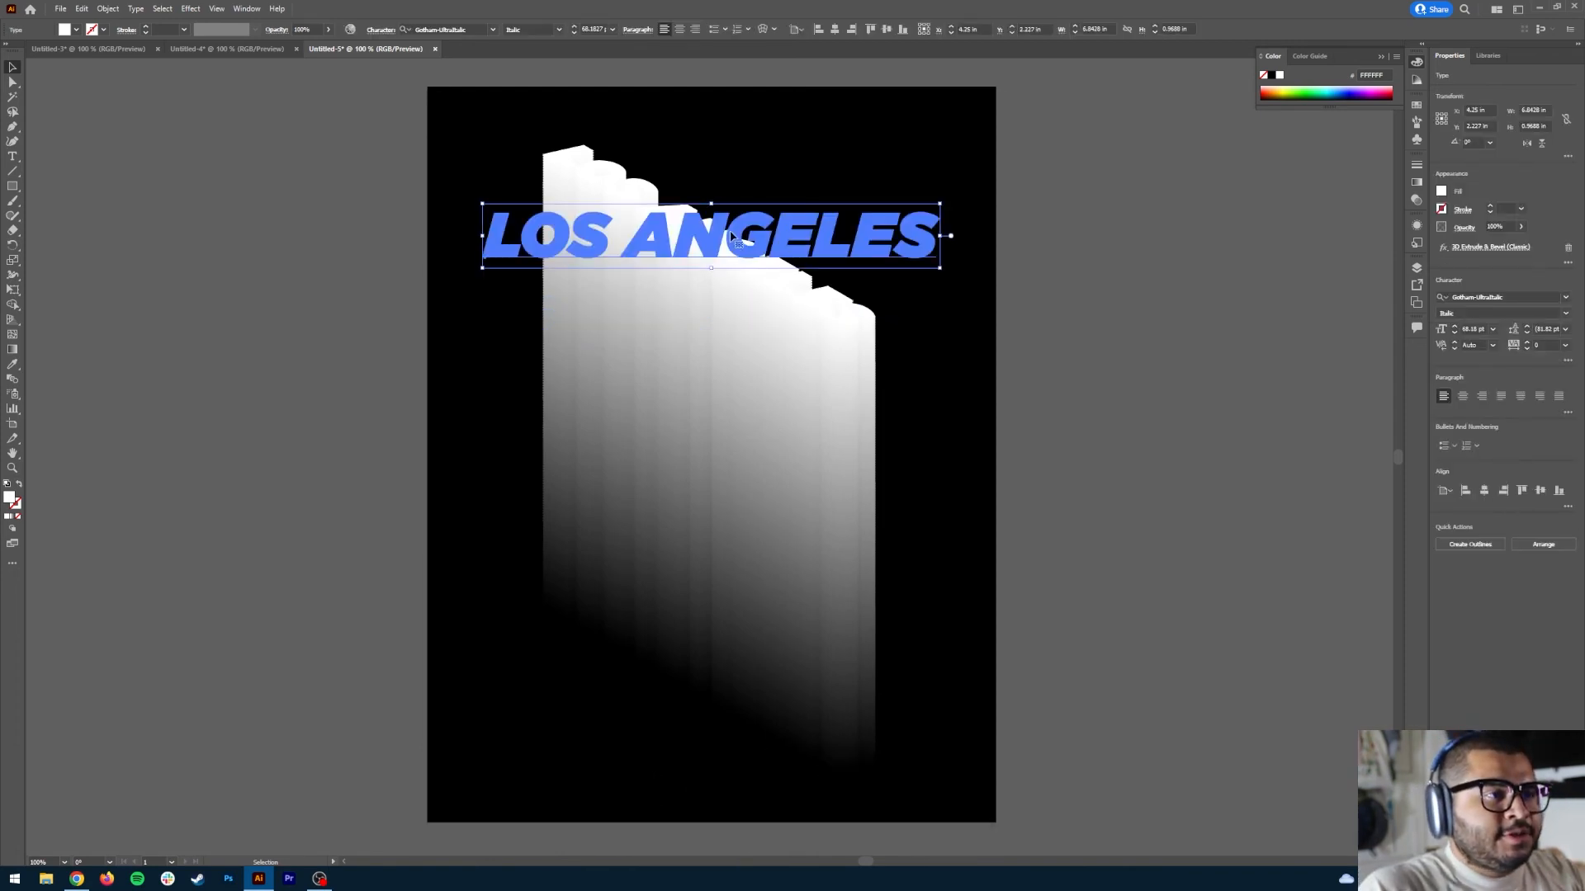
key(ctrl+shift+bracketleft)
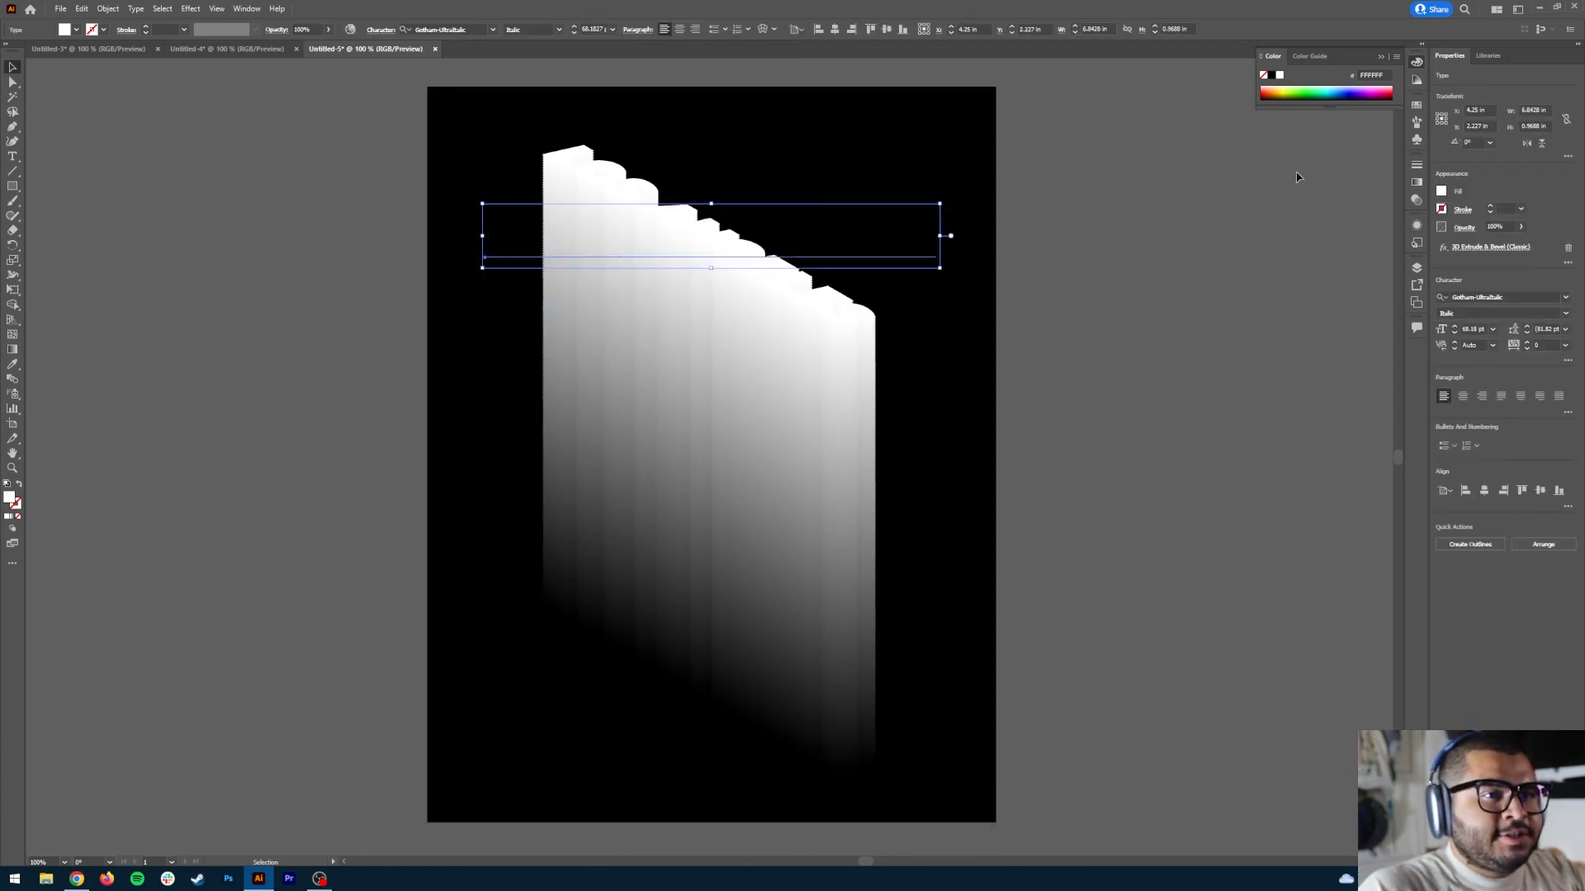
click(1441, 210)
click(1313, 317)
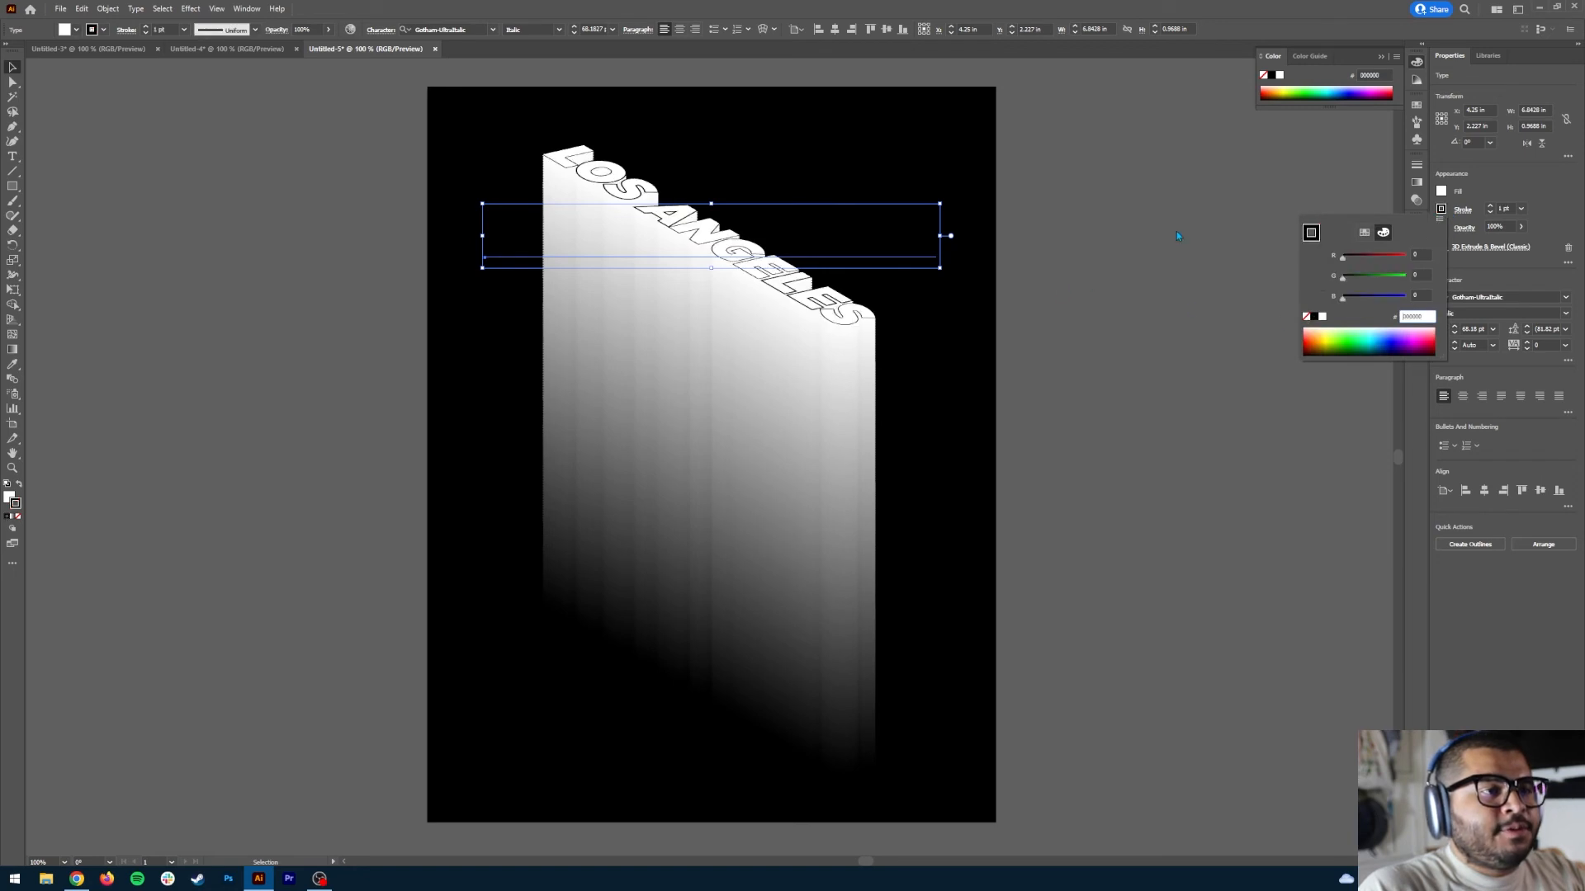
click(1488, 191)
click(1492, 207)
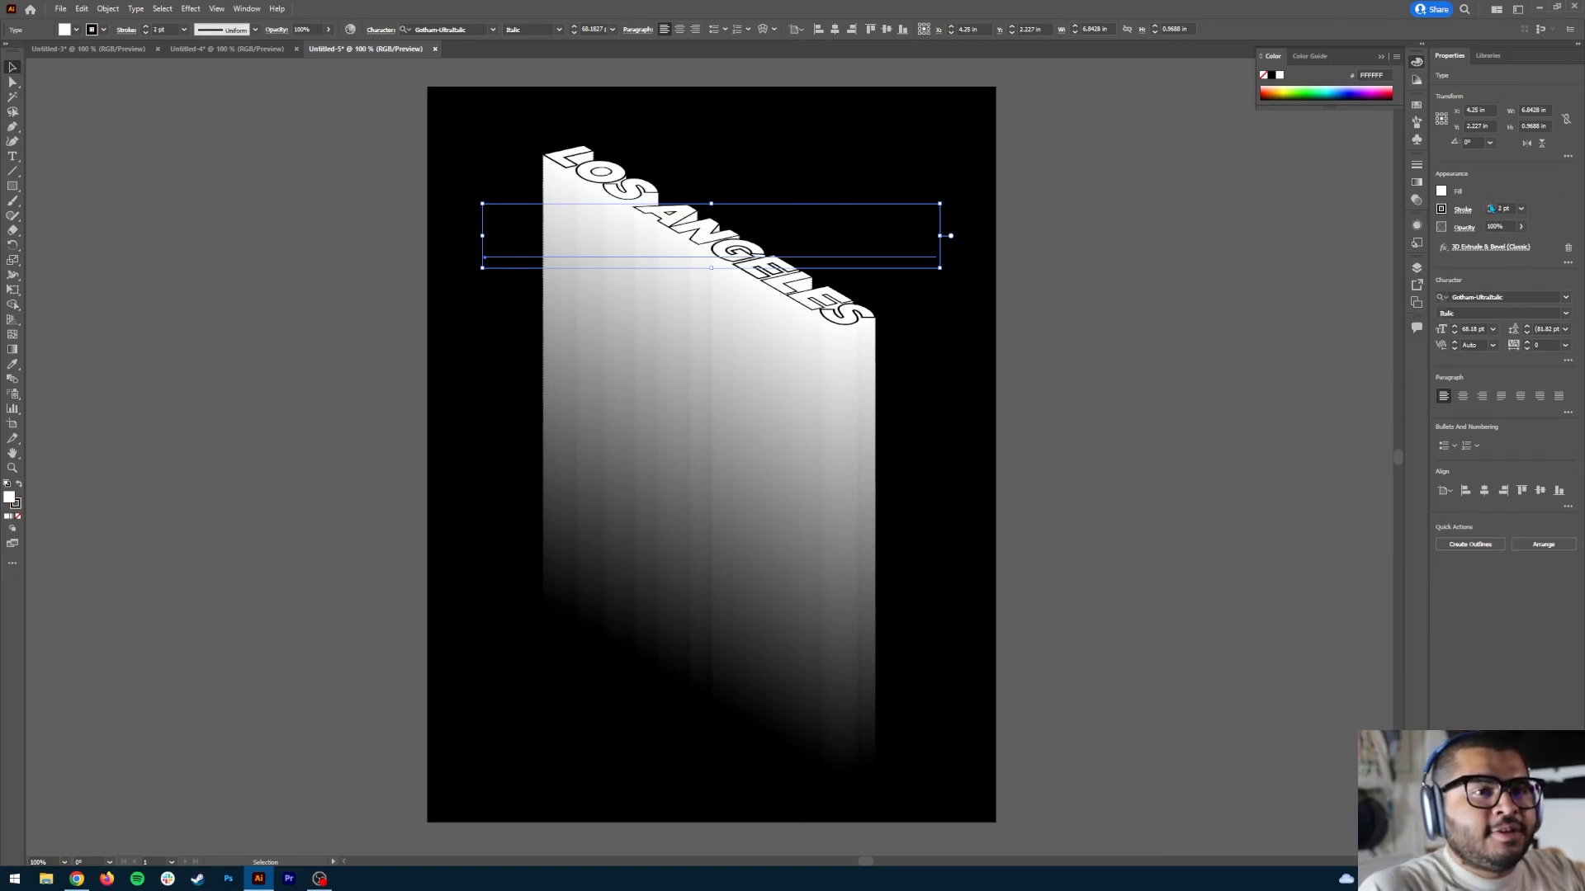
click(1492, 207)
click(1491, 207)
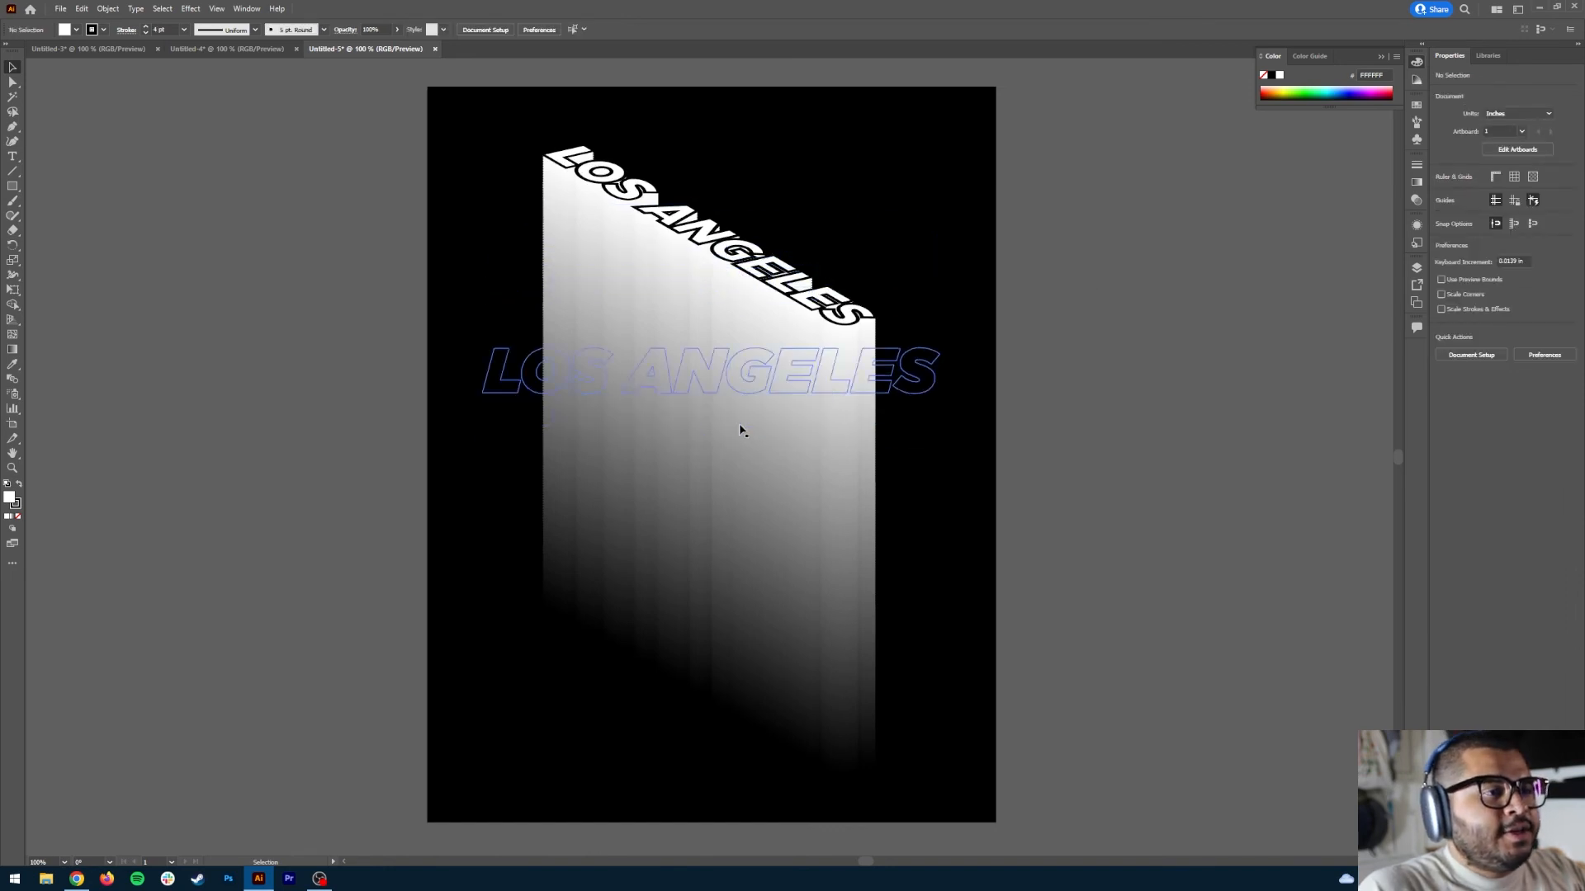
Step: Shift several individual LOS ANGELES copies out to both sides in the lower half of the smooth gradient column
click(732, 608)
drag(735, 666, 701, 745)
click(955, 548)
drag(792, 663, 694, 542)
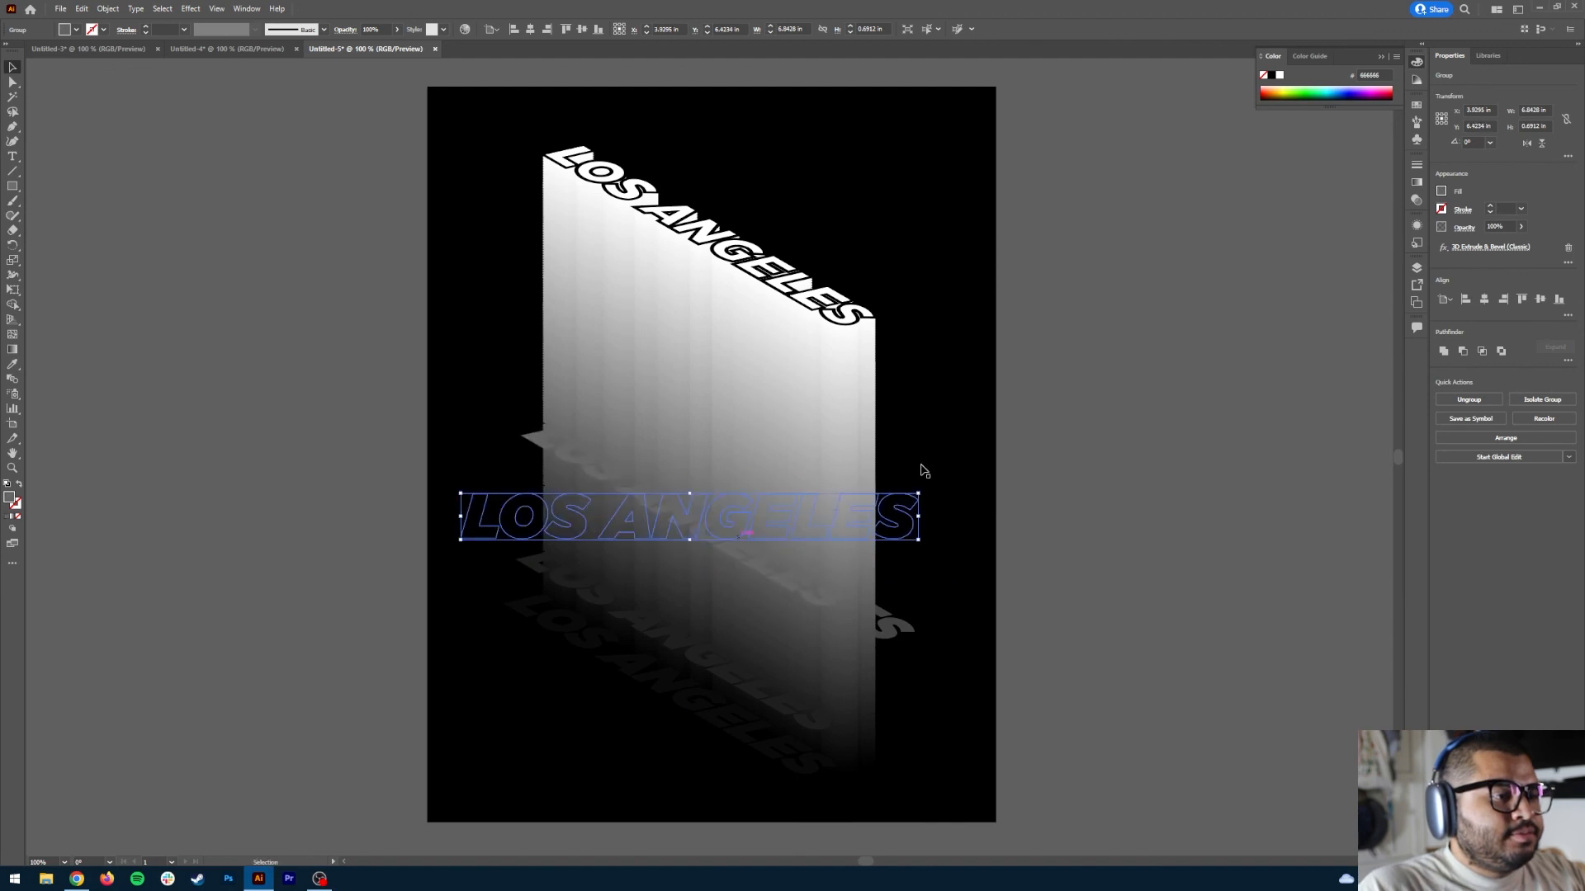
click(1005, 302)
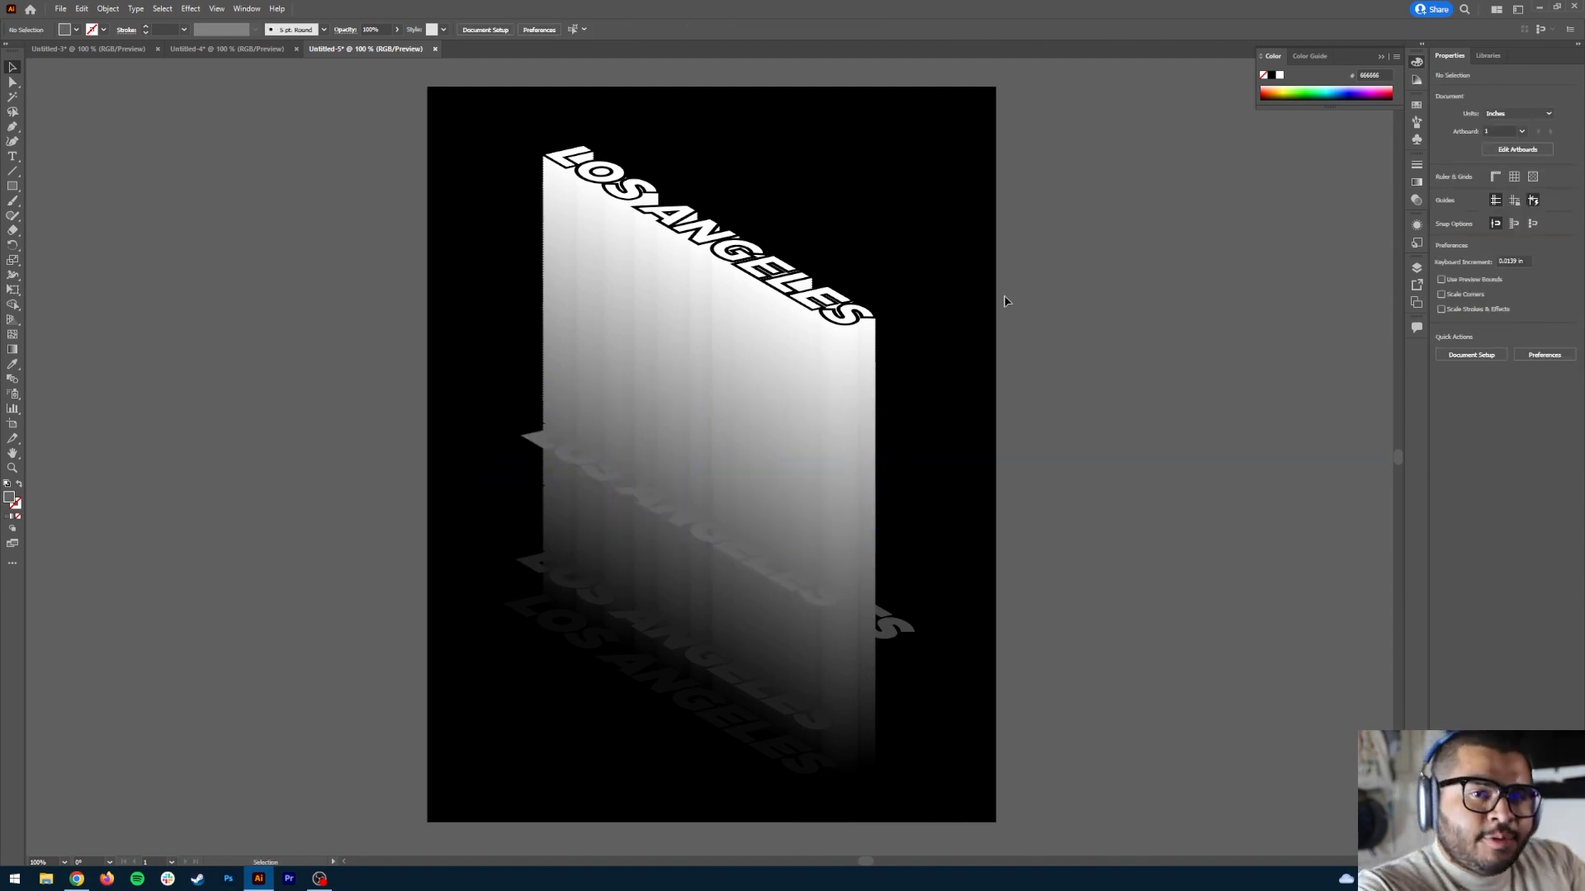